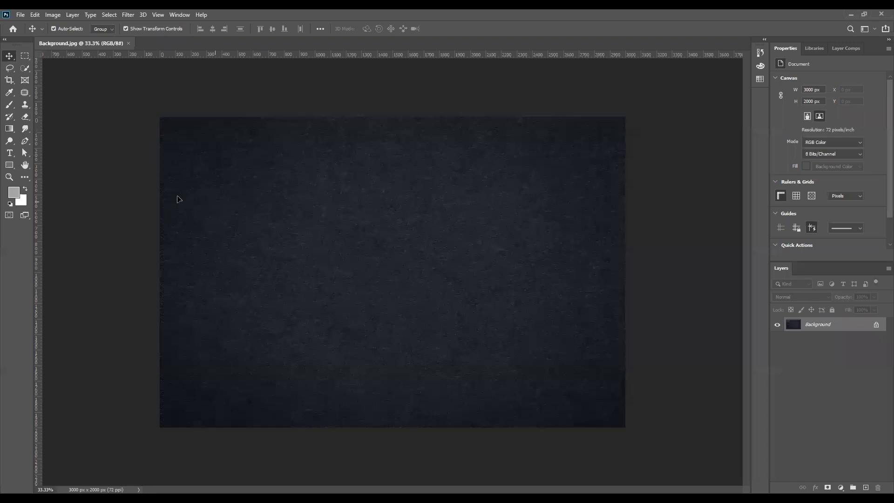
- Convert the background to Layer 0 and centre it horizontally and vertically on the canvas
left_click_drag(197, 201, 212, 210)
left_click(461, 215)
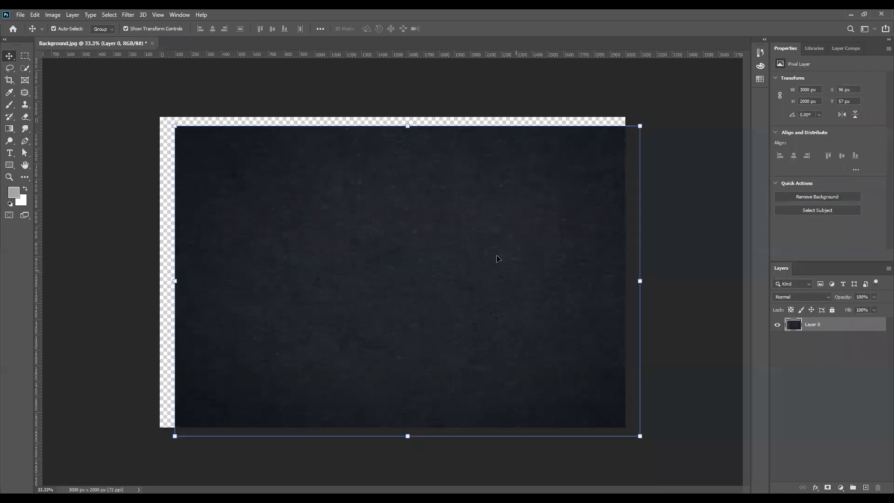
left_click_drag(496, 256, 483, 245)
left_click(320, 29)
left_click(341, 113)
left_click(336, 126)
left_click(294, 55)
left_click(348, 54)
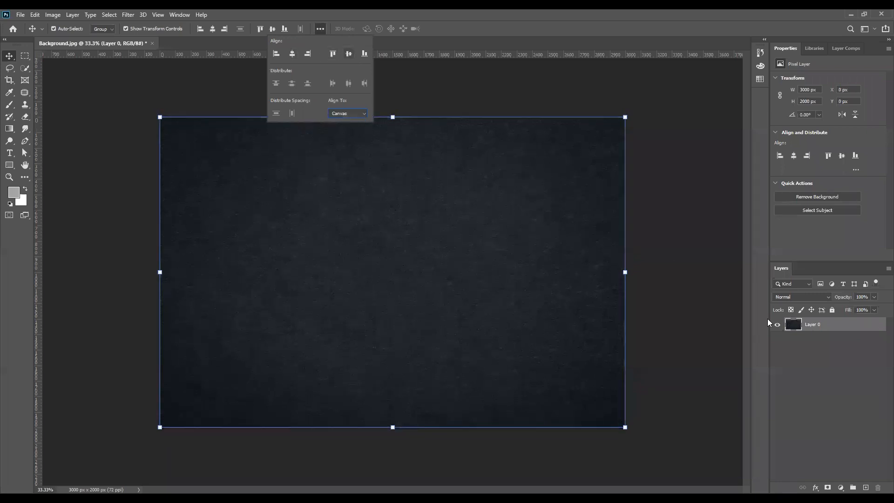
left_click(830, 405)
- Add a new layer and draw a 2370 × 1051 px white rectangle across the canvas
key("ctrl+shift+alt+n")
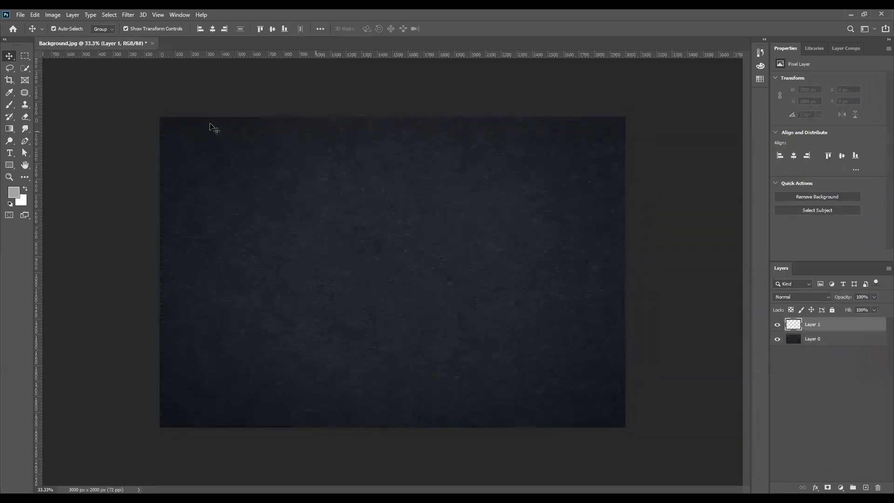
left_click(10, 164)
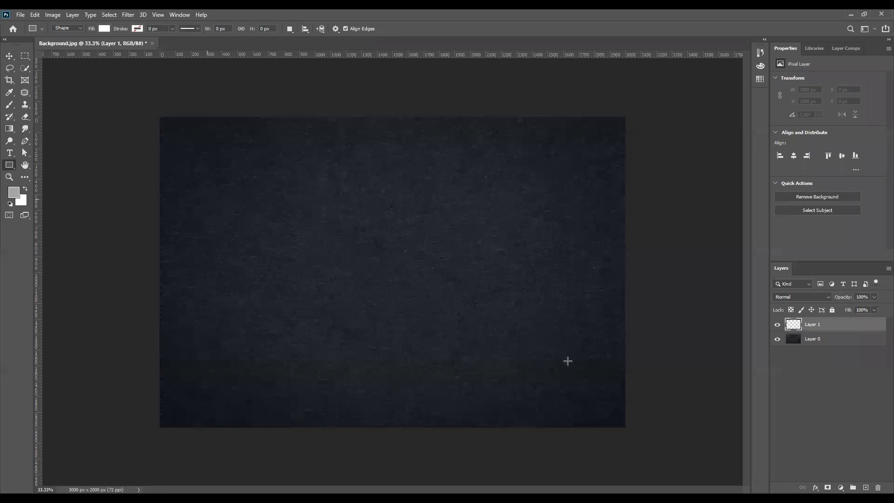
left_click_drag(574, 361, 575, 363)
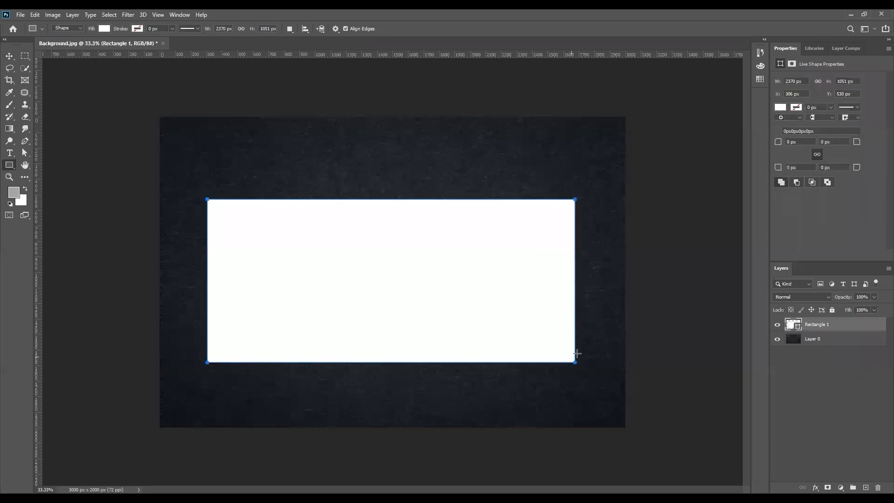
- Give Rectangle 1 no fill, a 121.85 px black stroke and a 104 px corner radius
left_click(779, 108)
left_click(775, 122)
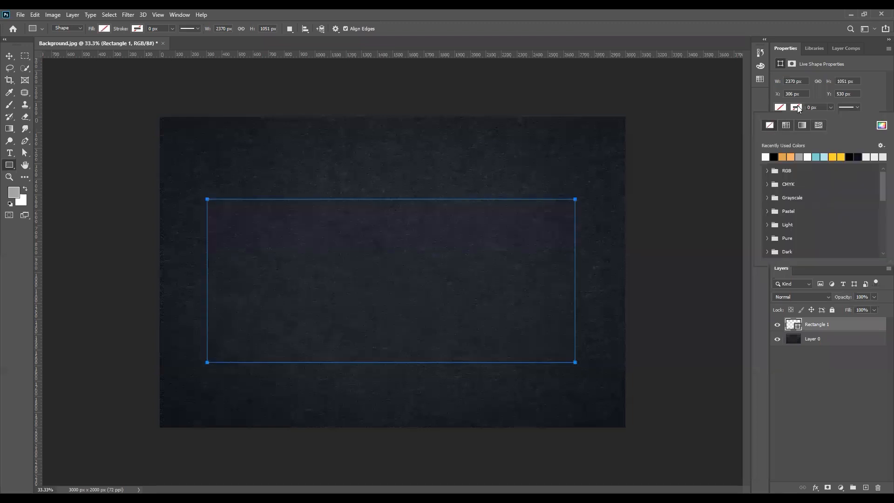
left_click(831, 108)
left_click_drag(830, 116, 872, 119)
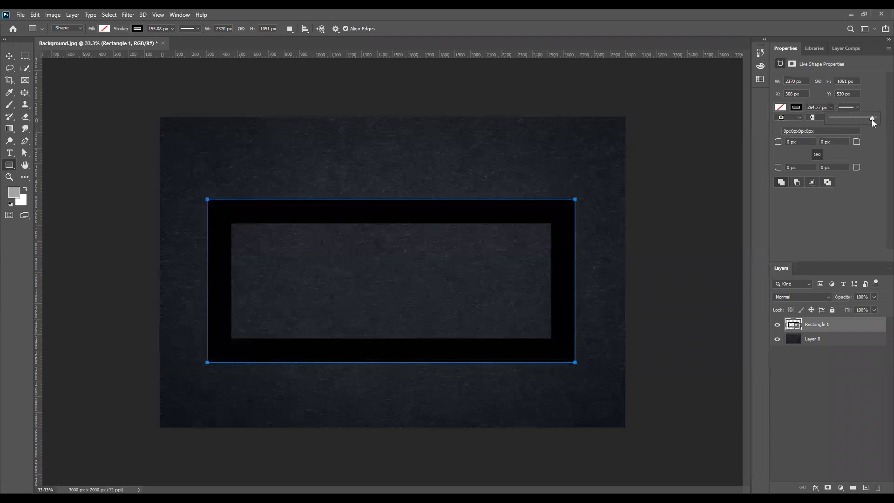
left_click(866, 119)
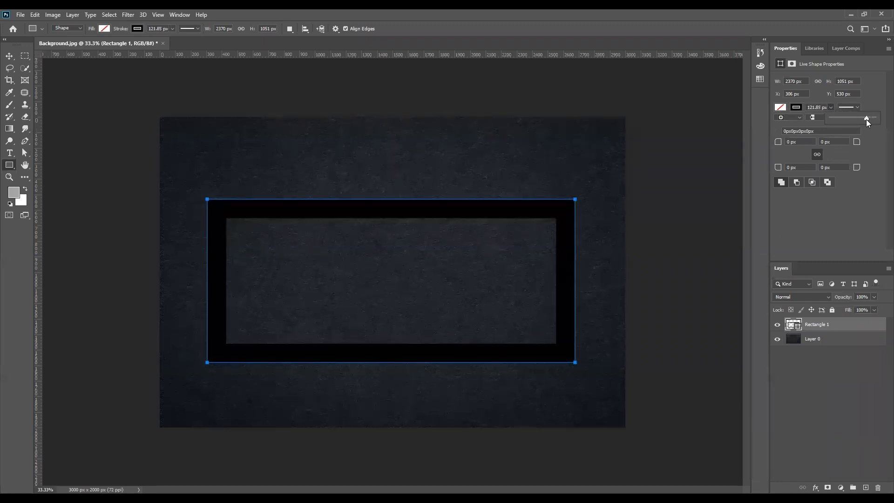
left_click(840, 166)
left_click_drag(855, 167, 880, 170)
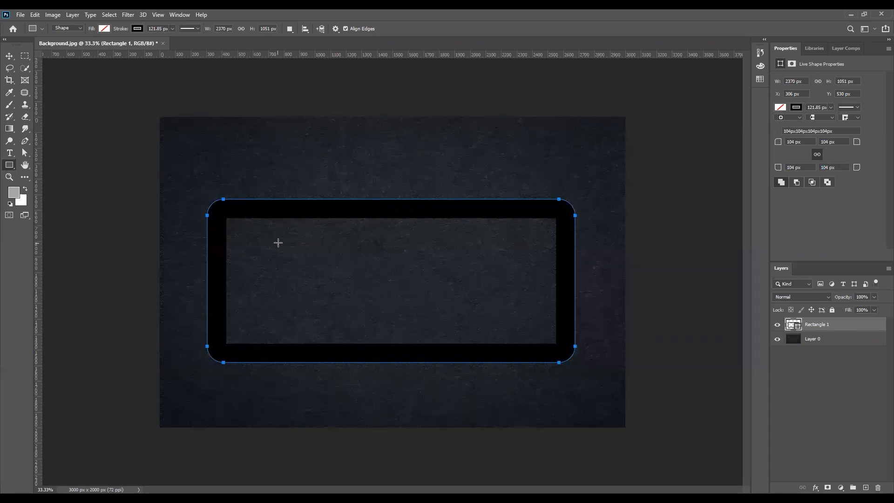
- Try different stroke alignments and corner joins on the border, ending with bevelled joins
left_click(824, 118)
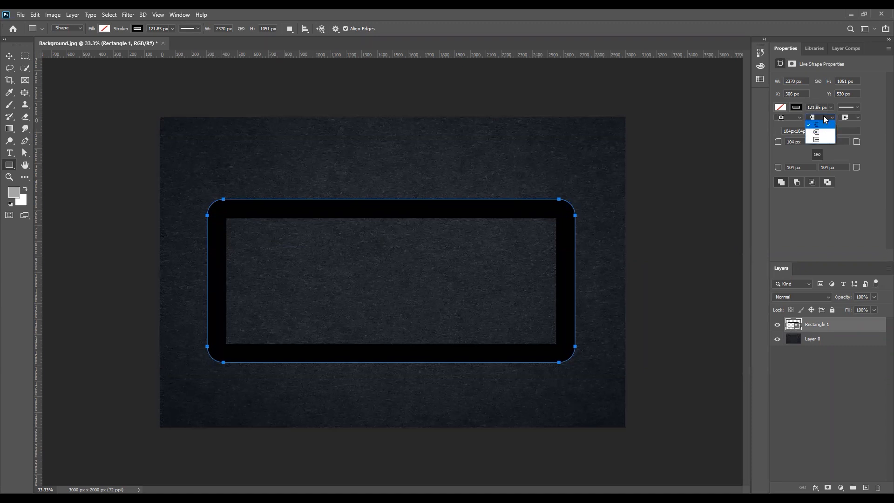
left_click(820, 140)
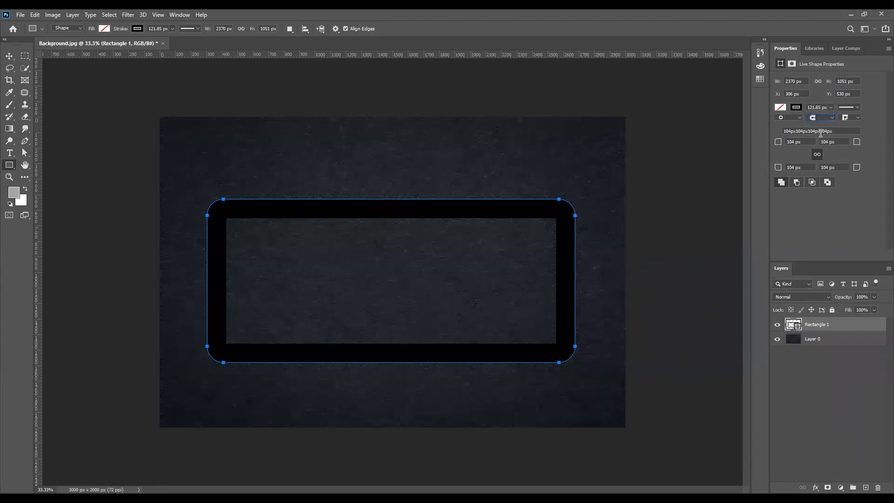
left_click(822, 119)
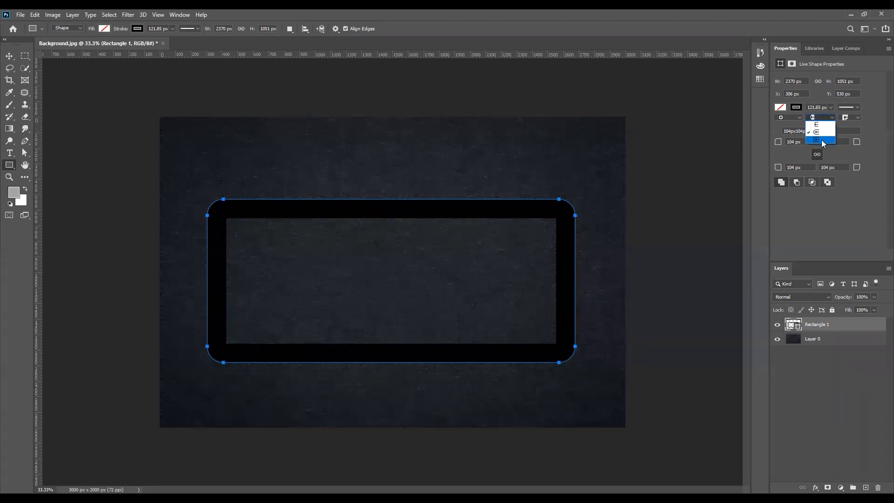
left_click(847, 118)
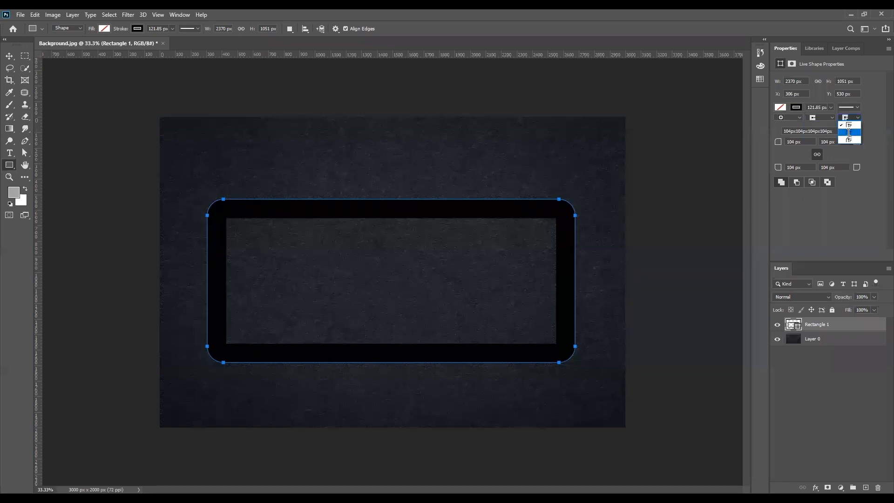
left_click(849, 118)
left_click(849, 118)
left_click(848, 119)
left_click(850, 140)
- Set the stroke alignment to Outside so the border extends beyond the shape's edge
left_click(791, 117)
left_click(793, 129)
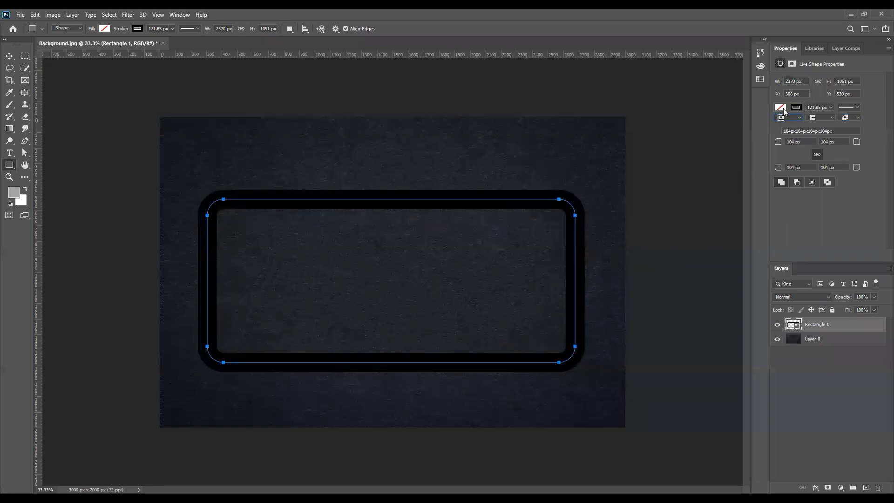
left_click(791, 117)
left_click(786, 141)
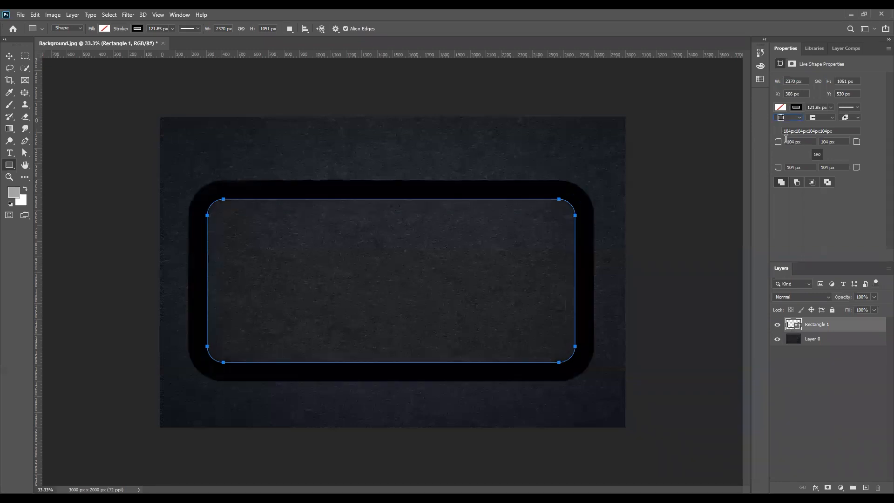
left_click(7, 59)
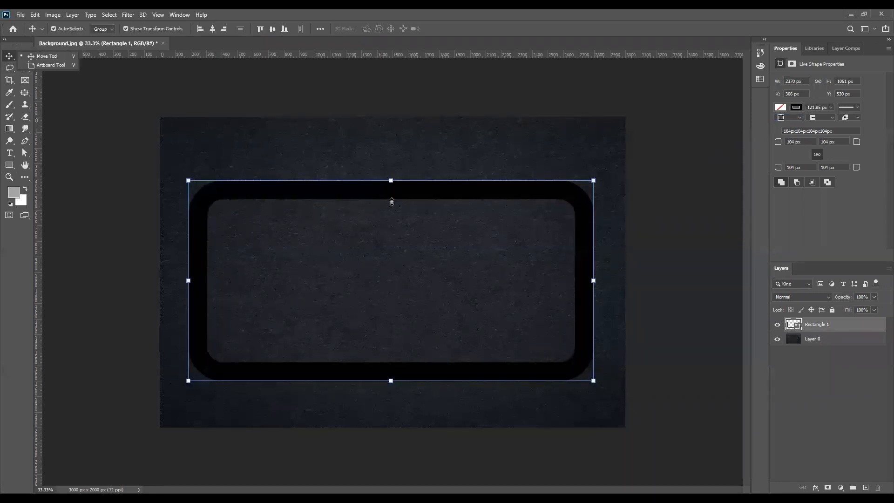
- Scale the rounded frame to about 90.34% width and 84.50% height and commit the transform
left_click_drag(189, 280, 226, 283)
left_click_drag(603, 283, 565, 283)
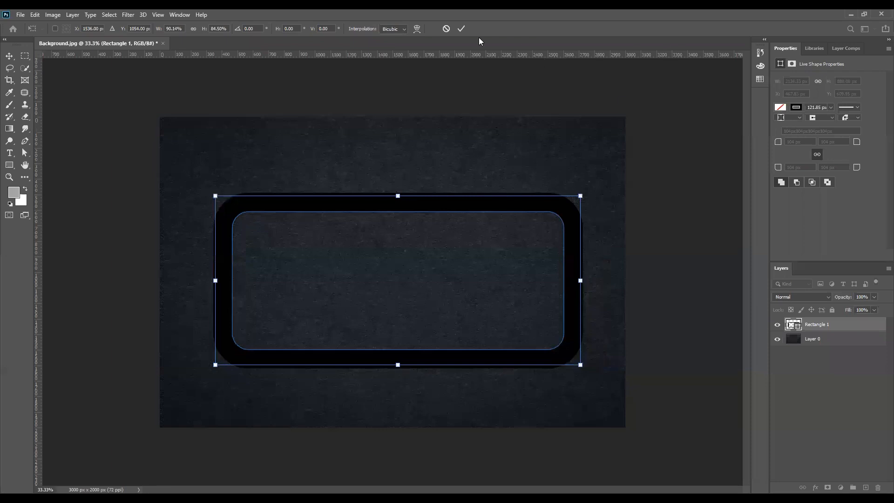
left_click(460, 30)
left_click(660, 224)
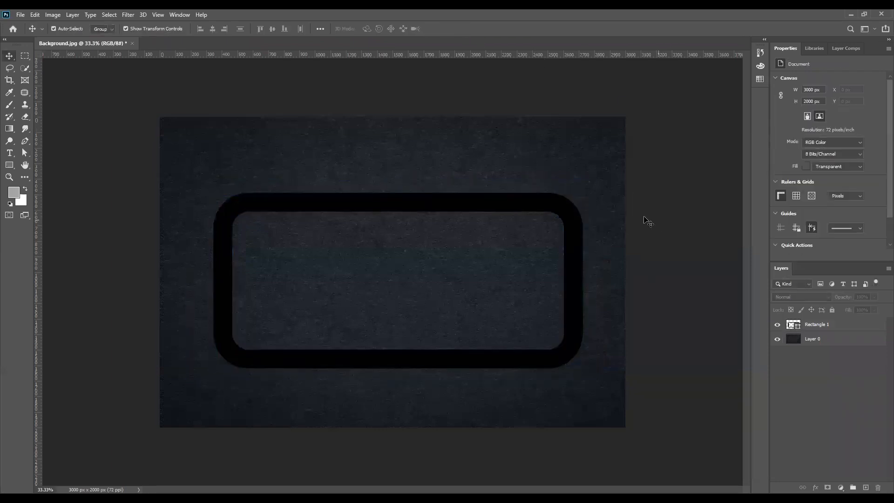
- Open Golden.jpg, convert it to a normal layer, and place it in Background.jpg as Layer 1
left_click(35, 15)
left_click(484, 166)
left_click(23, 15)
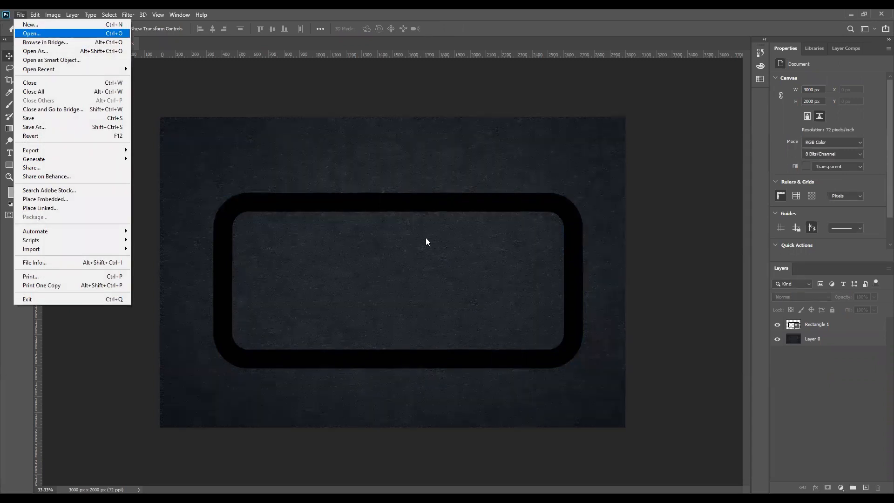
key("Return")
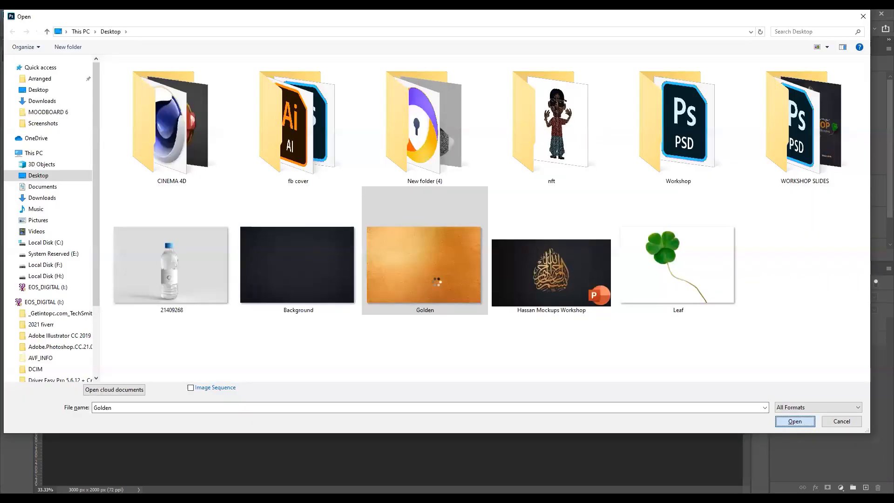
double_click(447, 217)
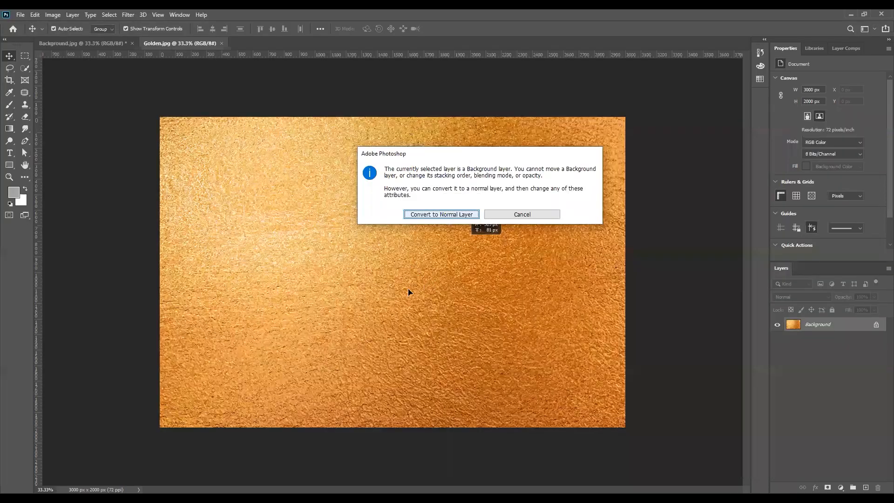
key("Return")
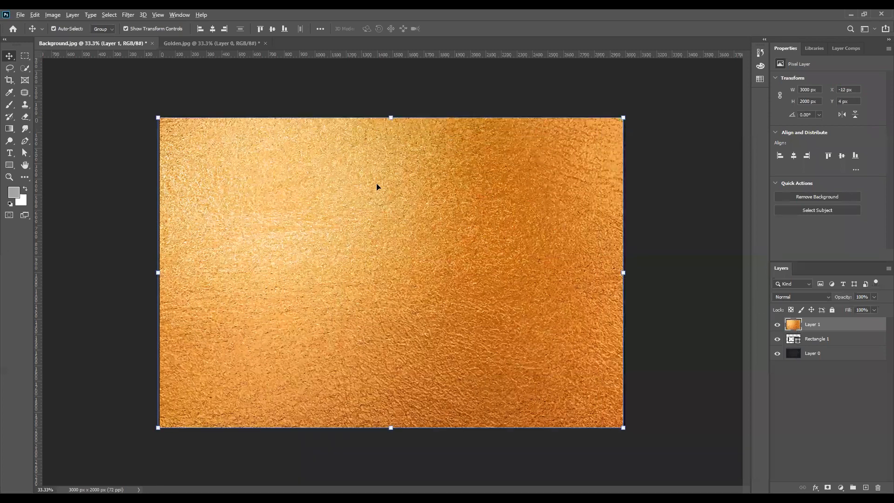
key("ctrl+alt+g")
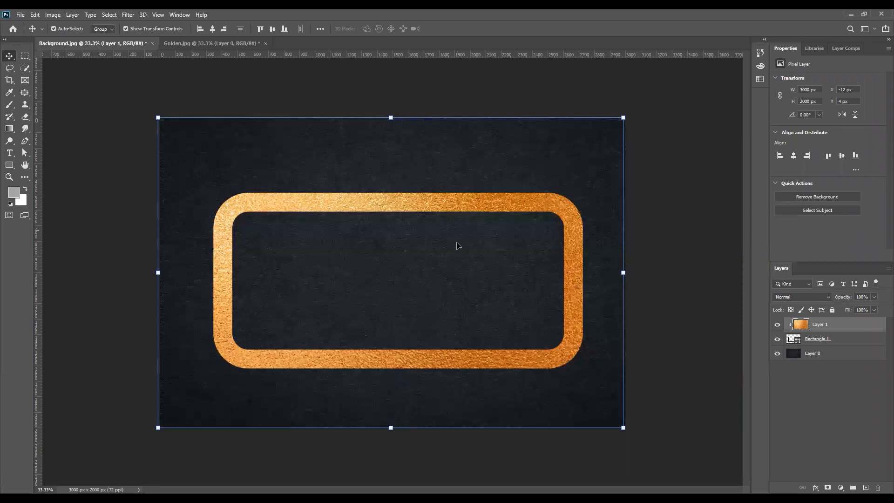
- Increase Rectangle 1's corner radius to 183 px, then reselect the gold texture layer
left_click(825, 341)
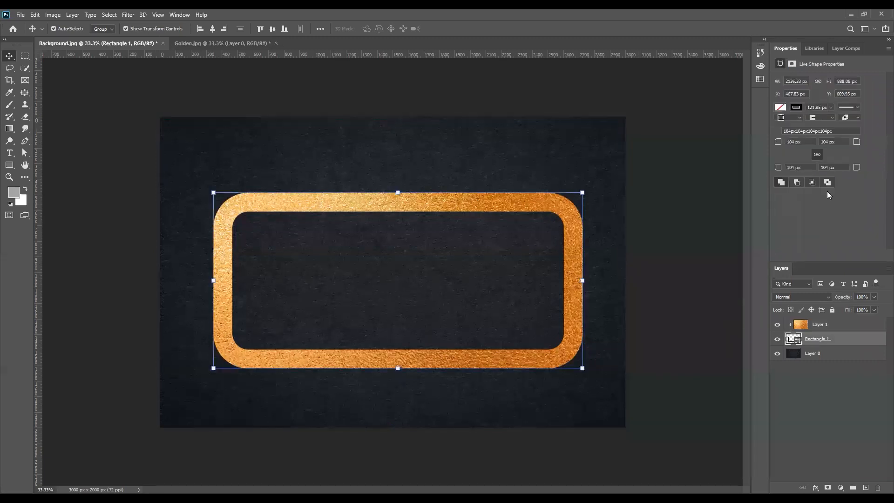
left_click_drag(857, 168, 893, 169)
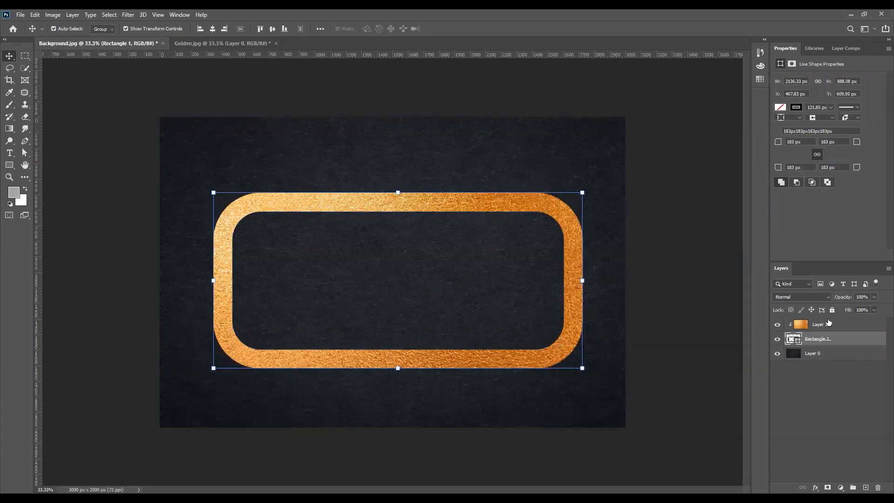
left_click(810, 325)
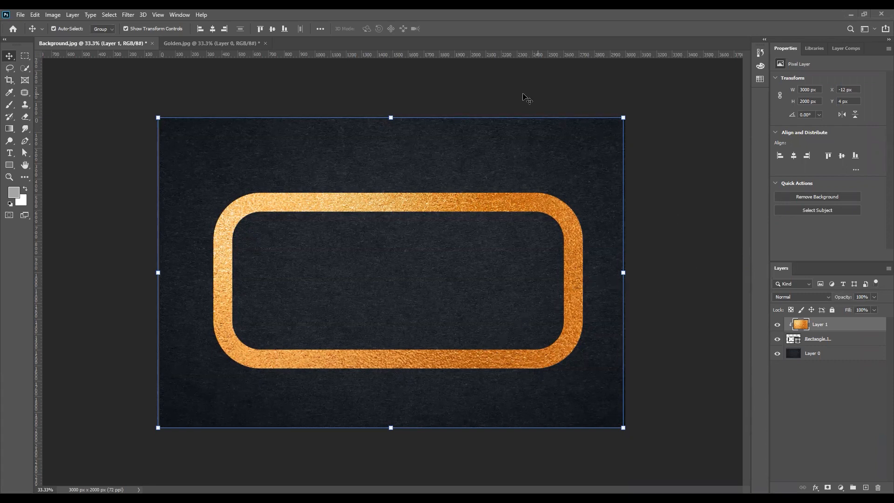
left_click(790, 329, "alt")
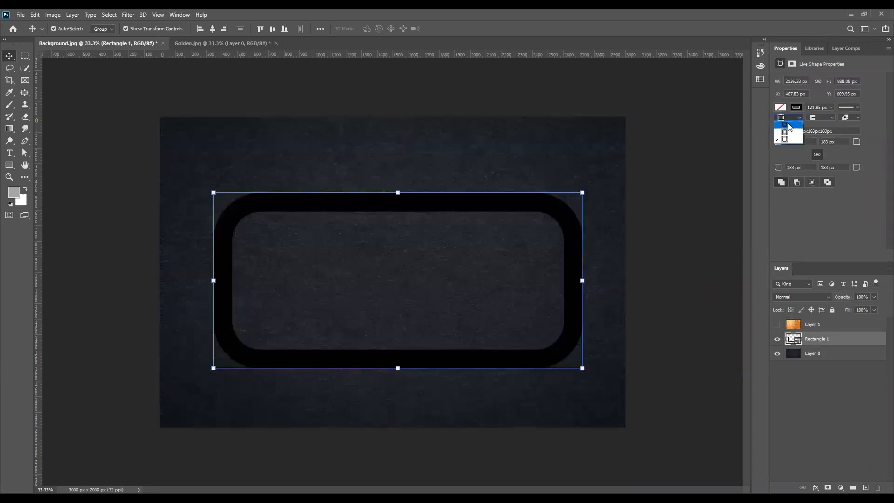
left_click(788, 126)
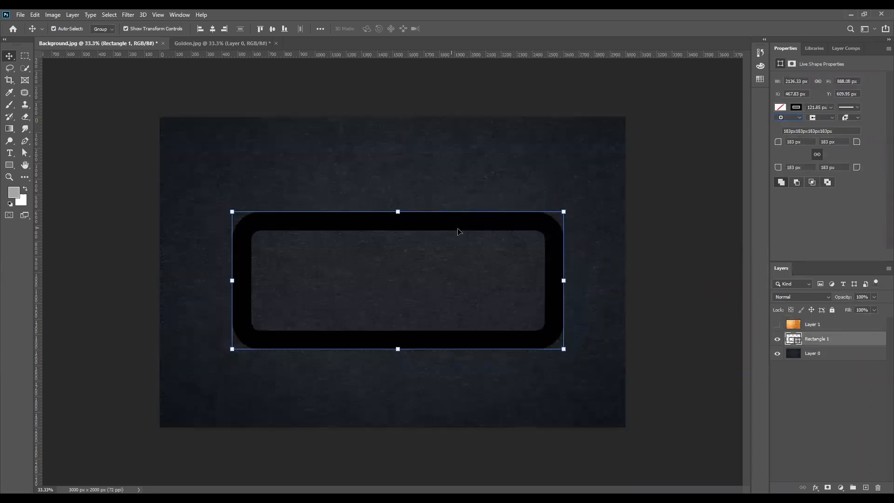
left_click(790, 119)
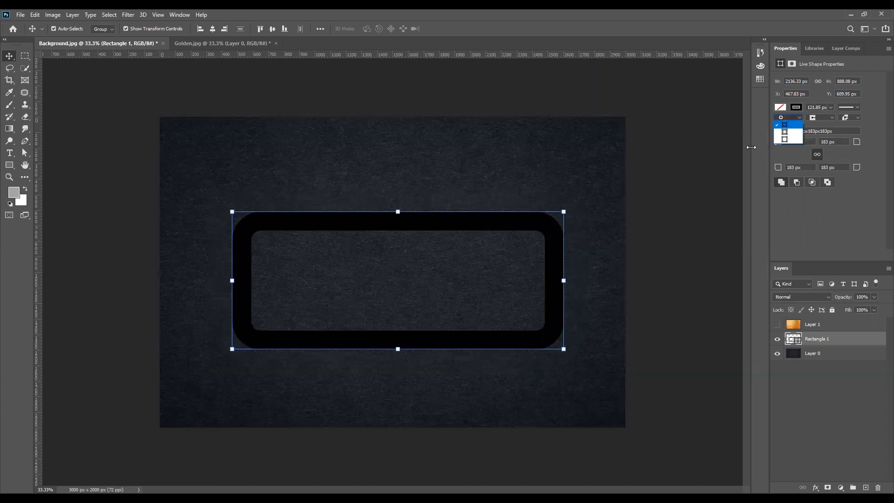
left_click(792, 132)
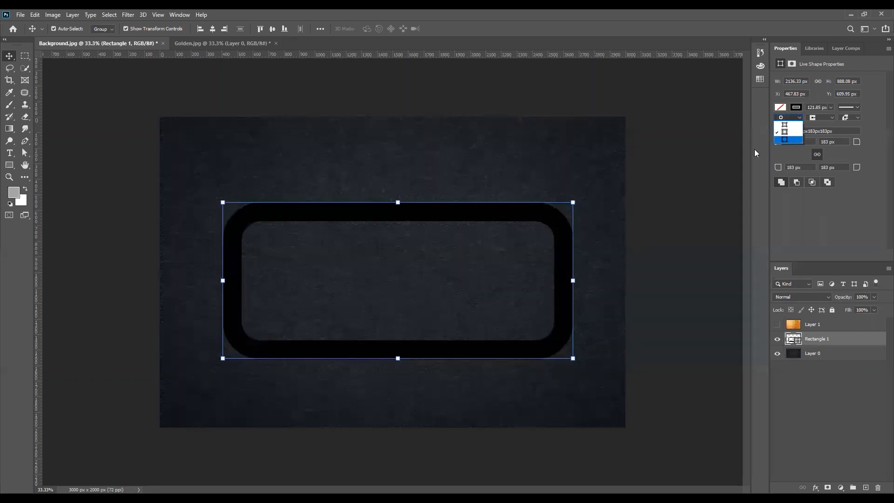
left_click(796, 118)
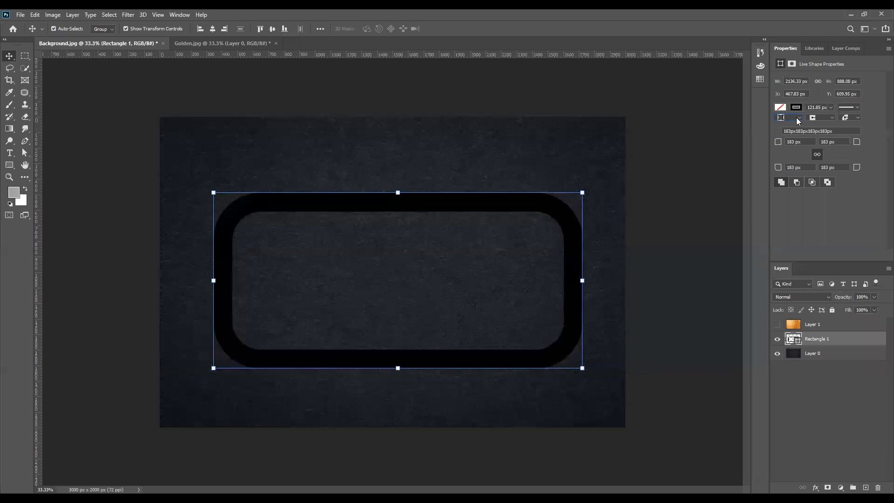
left_click(777, 325)
left_click(790, 323)
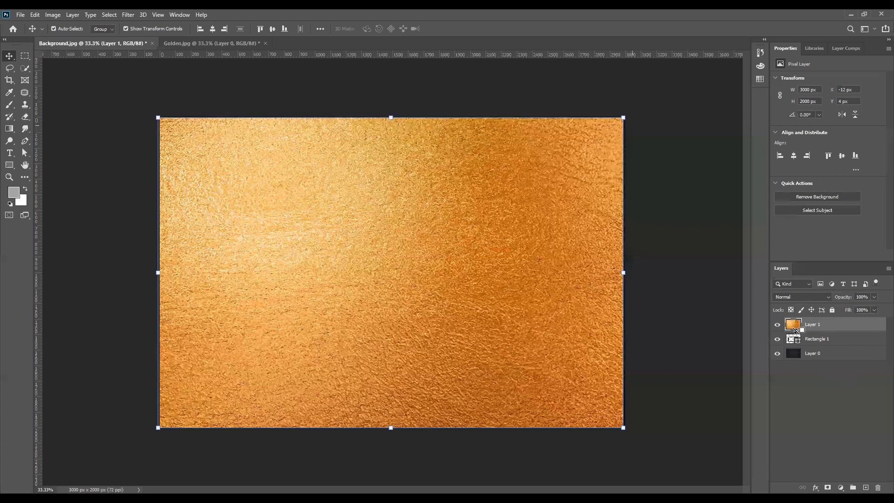
left_click(796, 331, "alt")
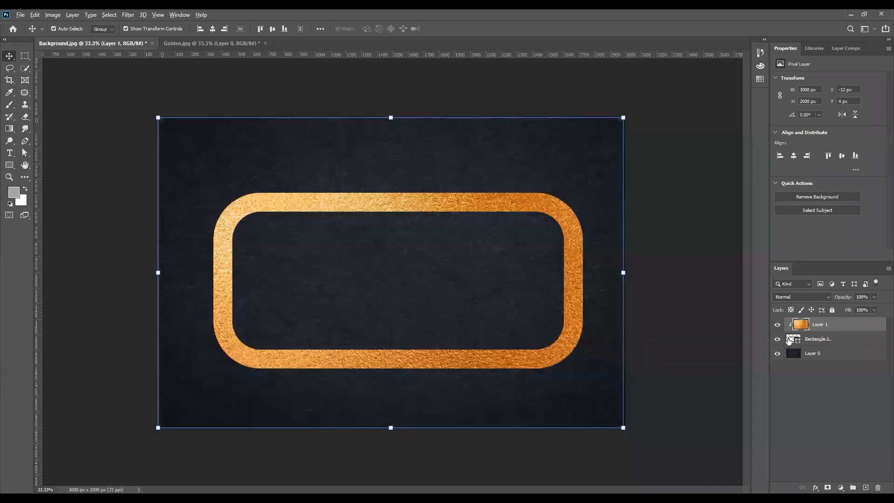
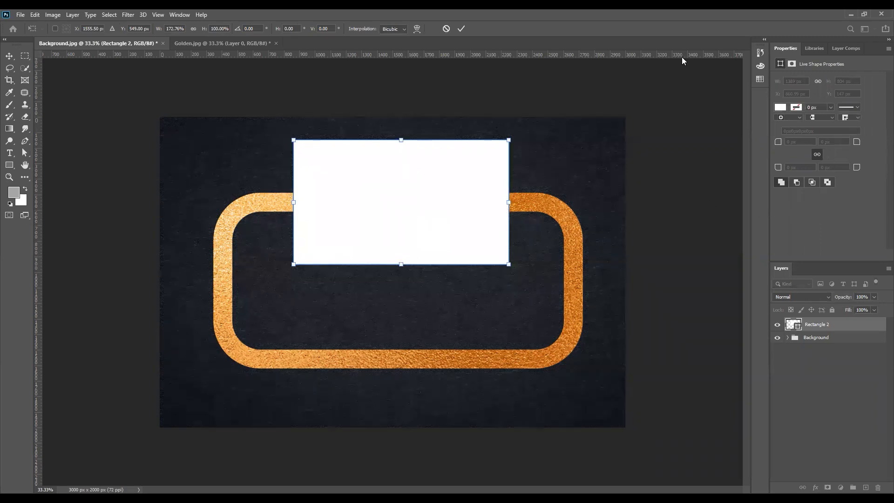
- Commit the resize and round the white rectangle's corners to 138 px
key("Return")
left_click_drag(858, 168, 881, 175)
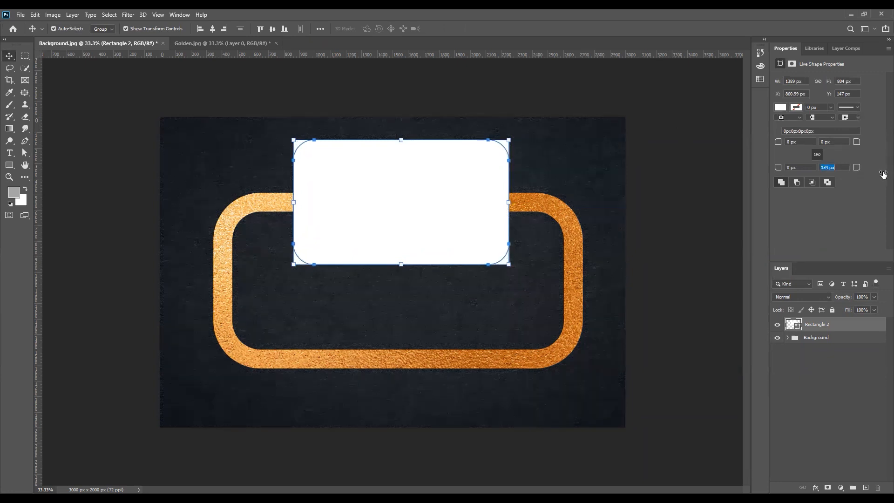
left_click(657, 182)
left_click(405, 186)
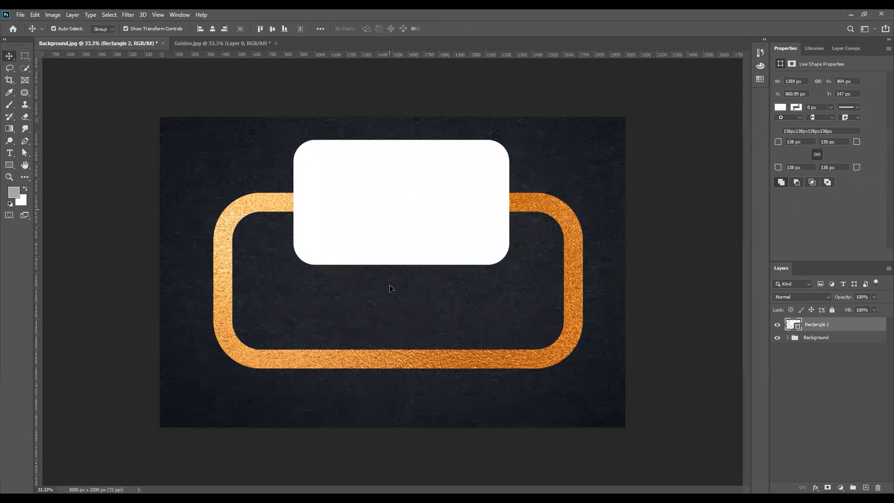
- Shift Rectangle 2 slightly up and right so it straddles the gold frame's top edge at Y 117 px
left_click_drag(393, 213, 391, 289)
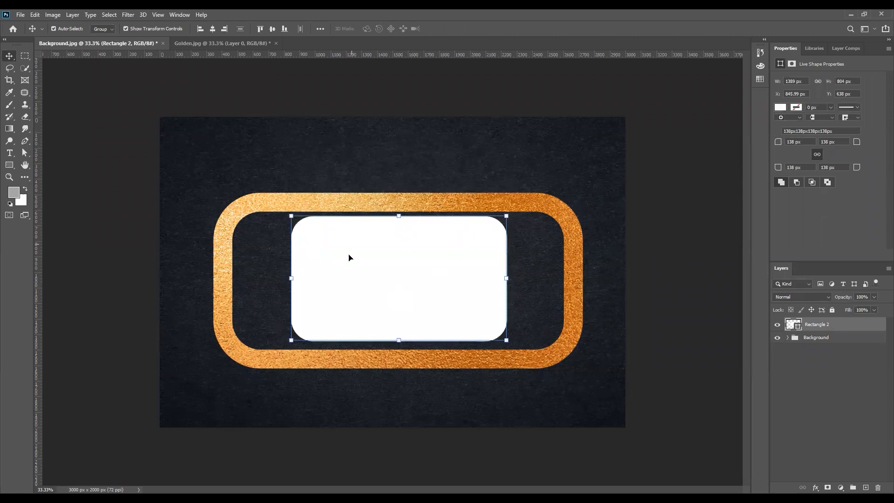
left_click_drag(407, 275, 406, 271)
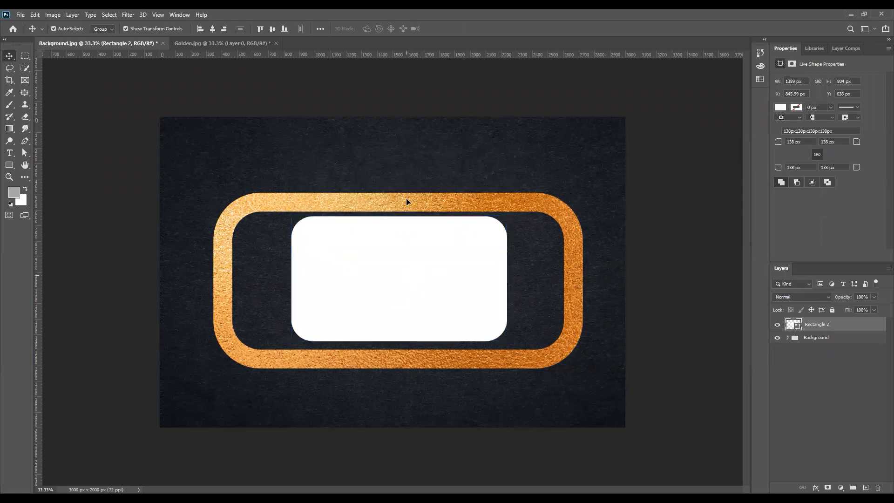
key("ctrl+z")
left_click(684, 219)
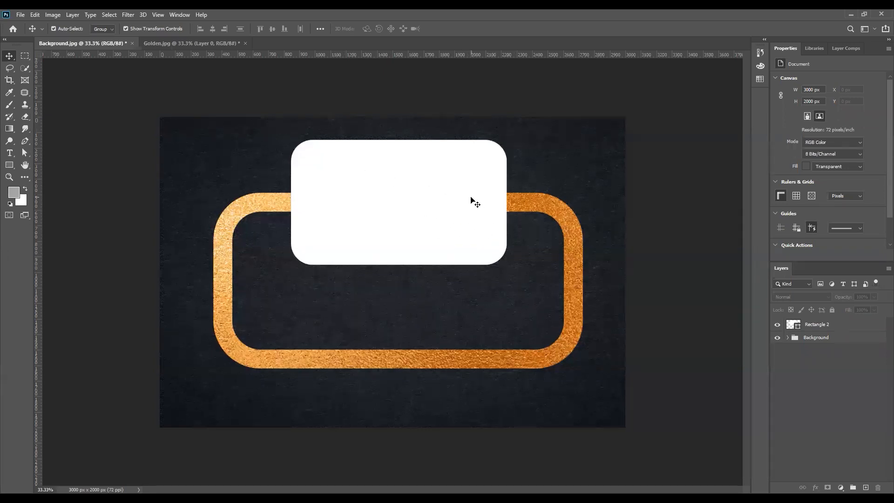
left_click(399, 204)
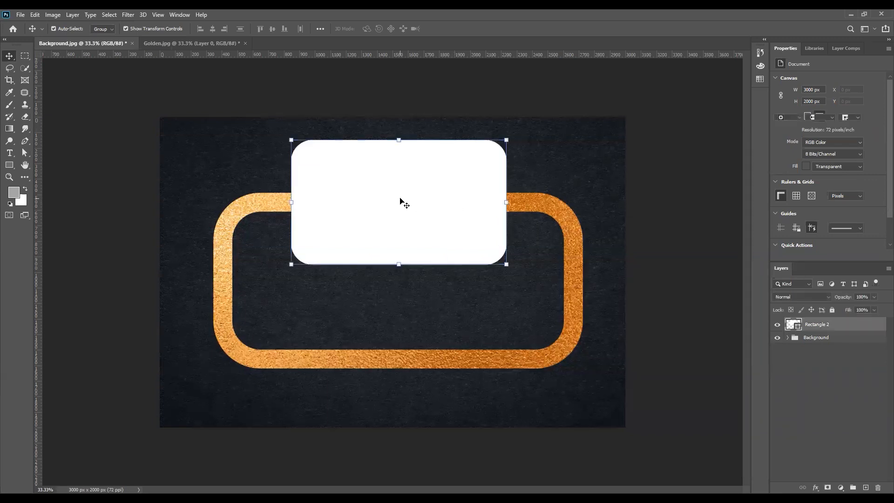
left_click_drag(398, 204, 399, 201)
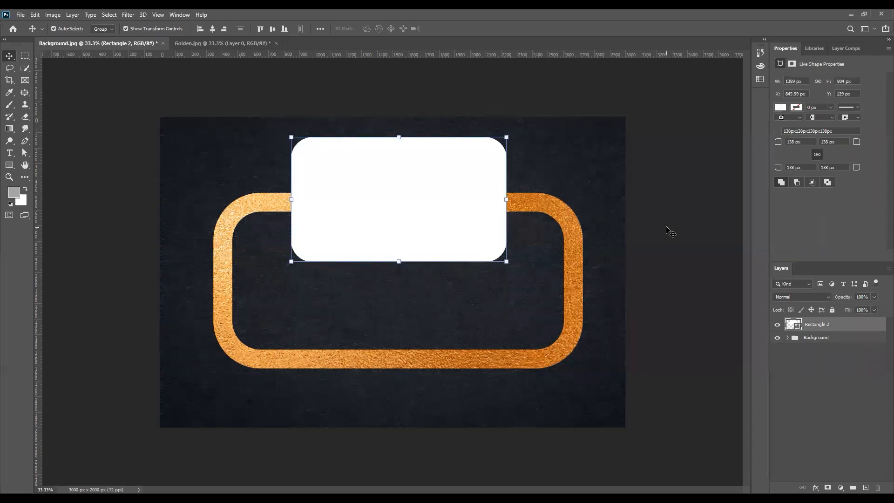
left_click_drag(452, 182, 453, 182)
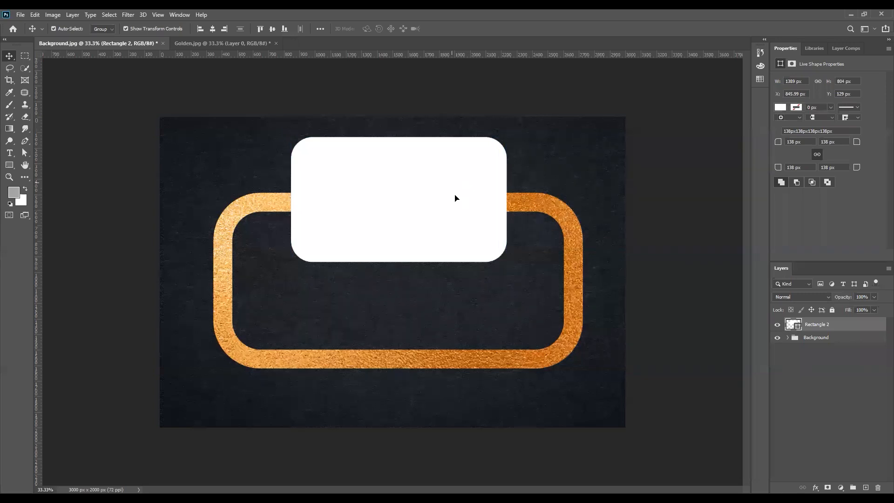
left_click_drag(457, 196, 457, 196)
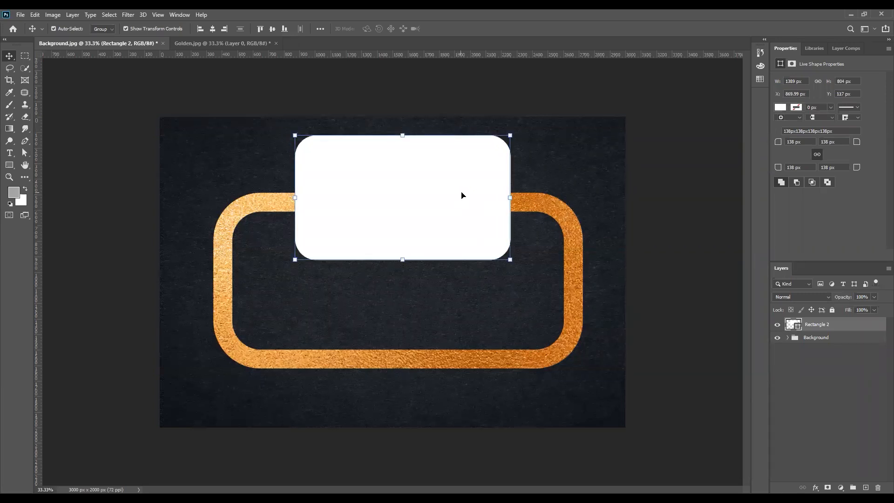
left_click(669, 238)
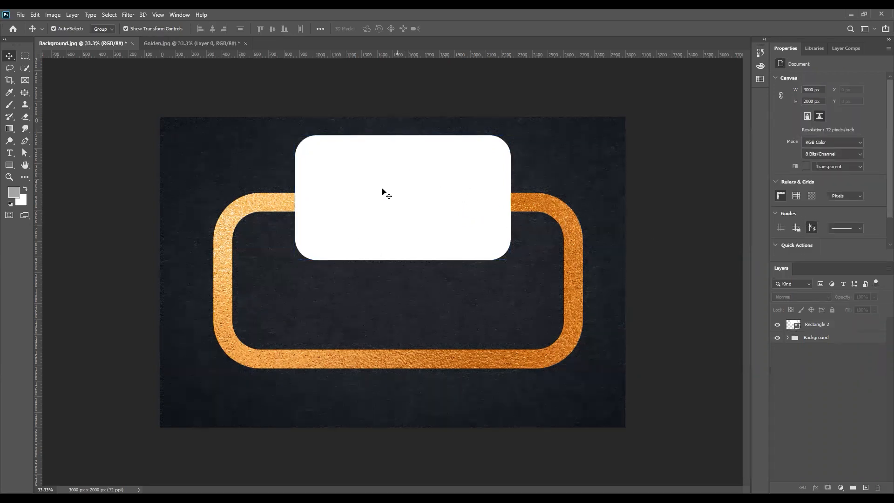
left_click(451, 187)
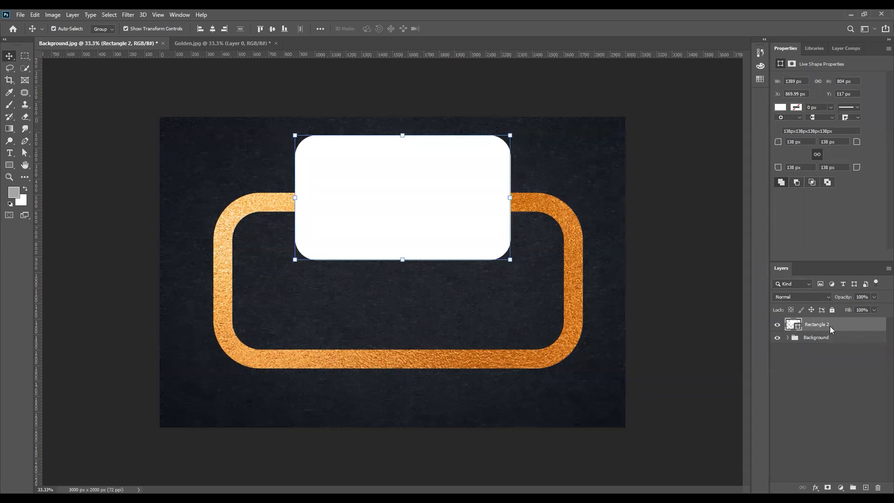
- Open Rectangle 2's Blending Options and enable Drop Shadow
right_click(829, 327)
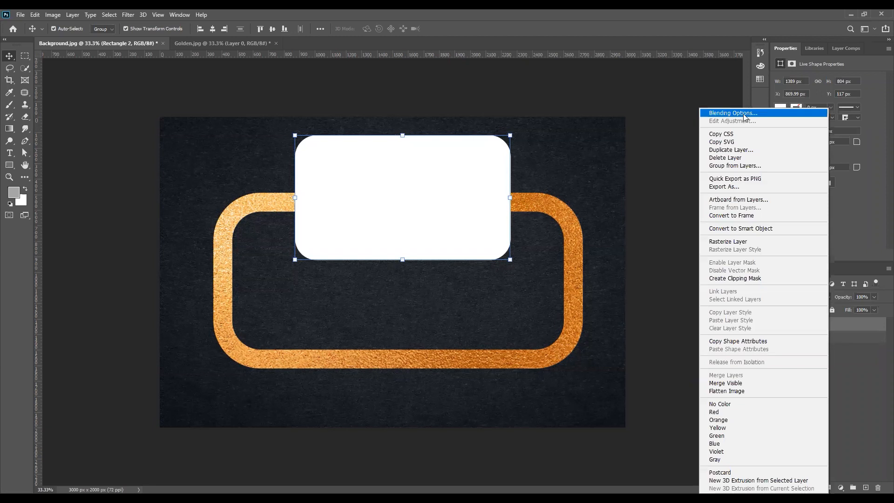
left_click(743, 115)
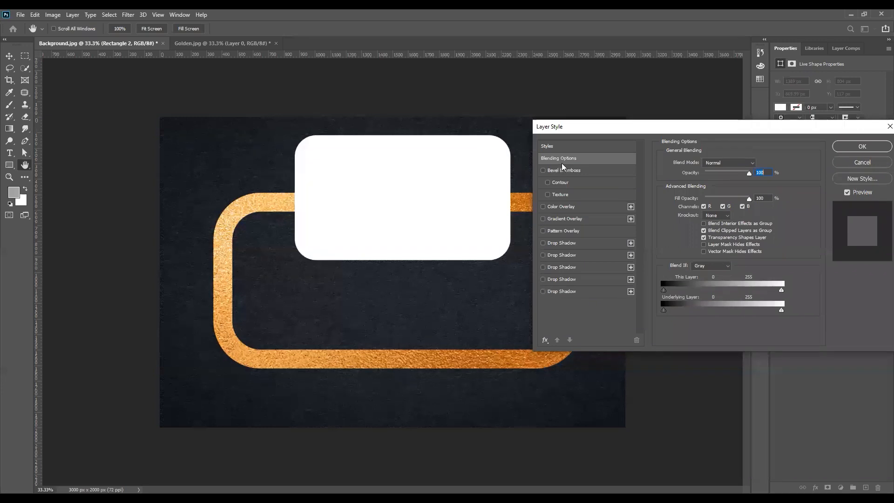
left_click_drag(585, 127, 683, 114)
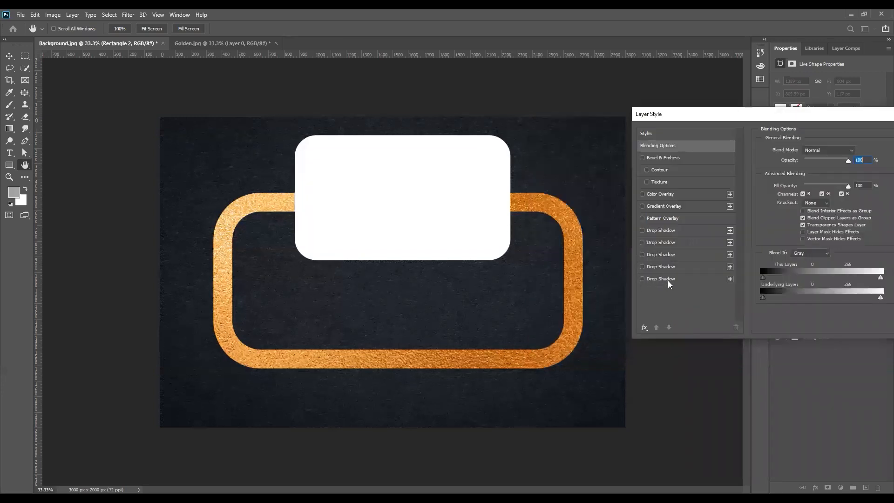
left_click(725, 278)
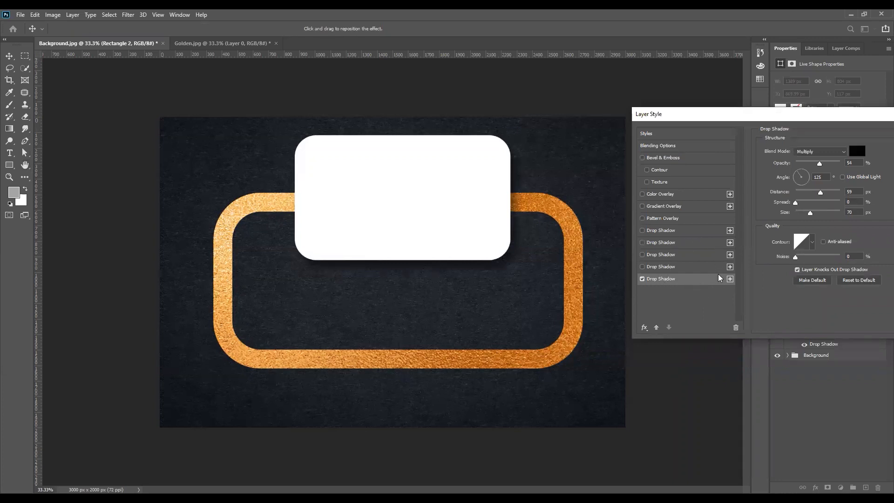
- Add and delete extra drop shadows, keeping one Multiply shadow at 54% opacity, 125° angle, 70 px size
left_click(729, 278)
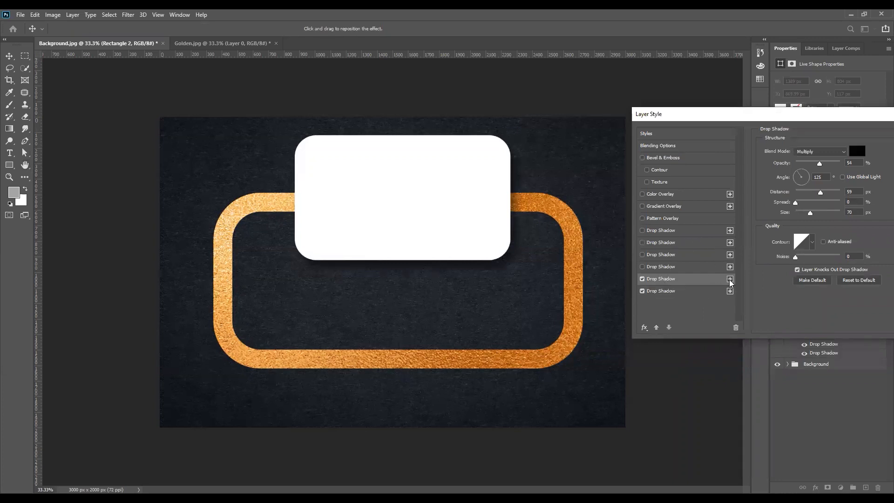
left_click(730, 279)
left_click(729, 279)
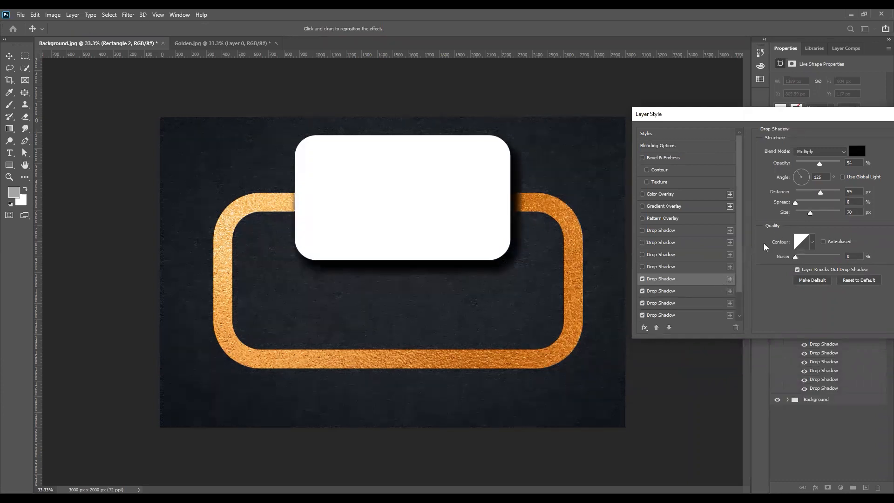
left_click(730, 315)
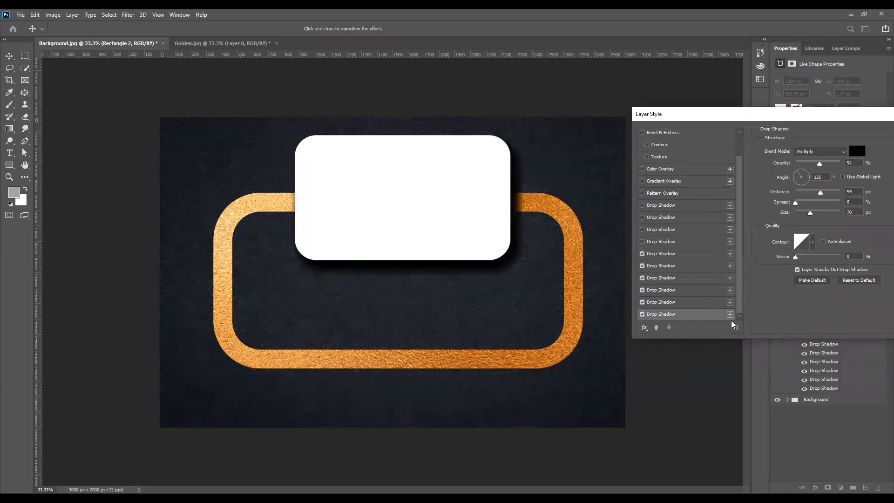
left_click(735, 327)
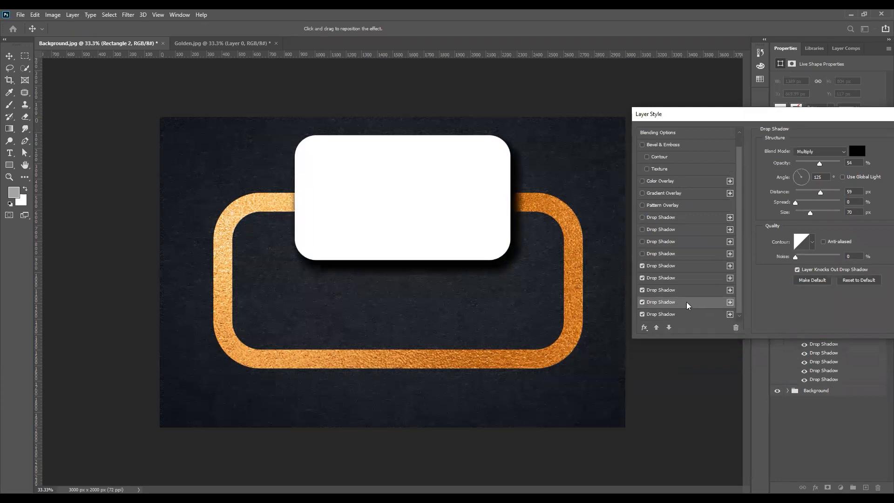
left_click(735, 327)
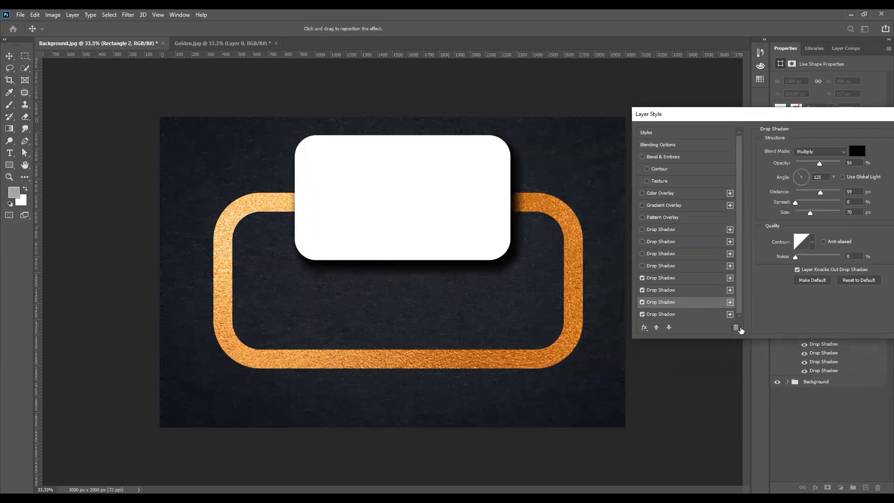
left_click(736, 328)
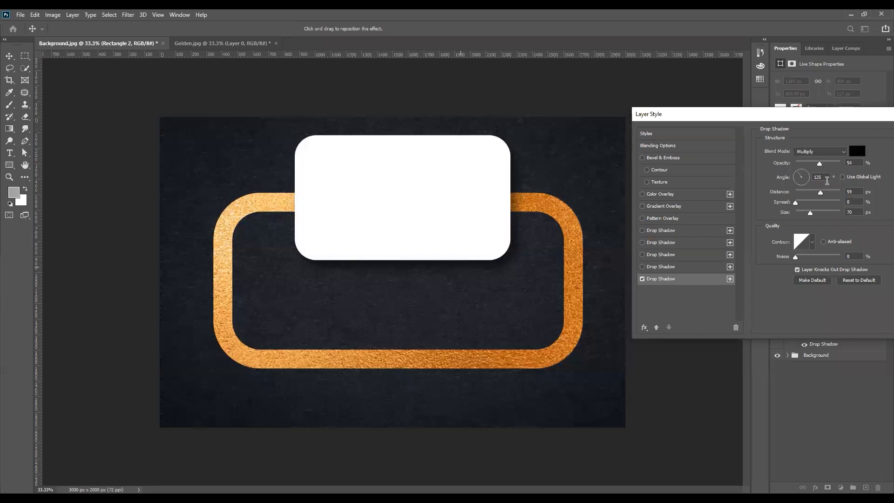
double_click(818, 178)
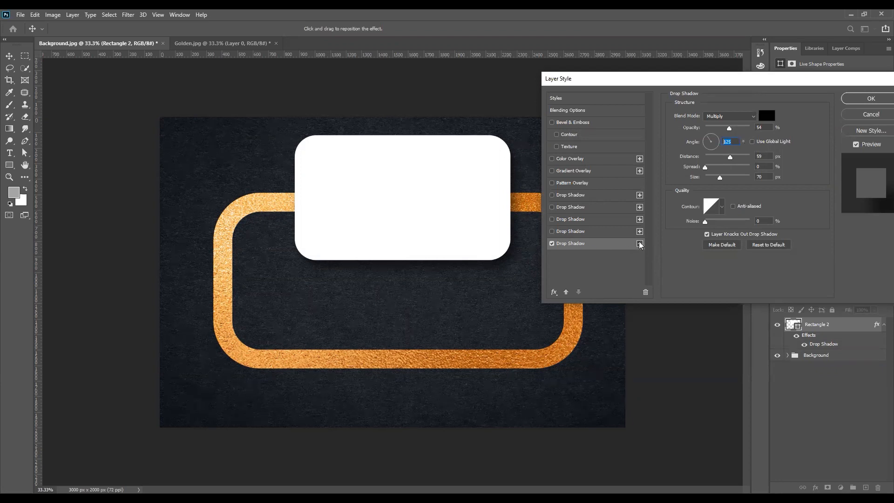
- Keep the 125° angle and add a second drop shadow with its distance shortened to 26 px
left_click(591, 245)
left_click(640, 243)
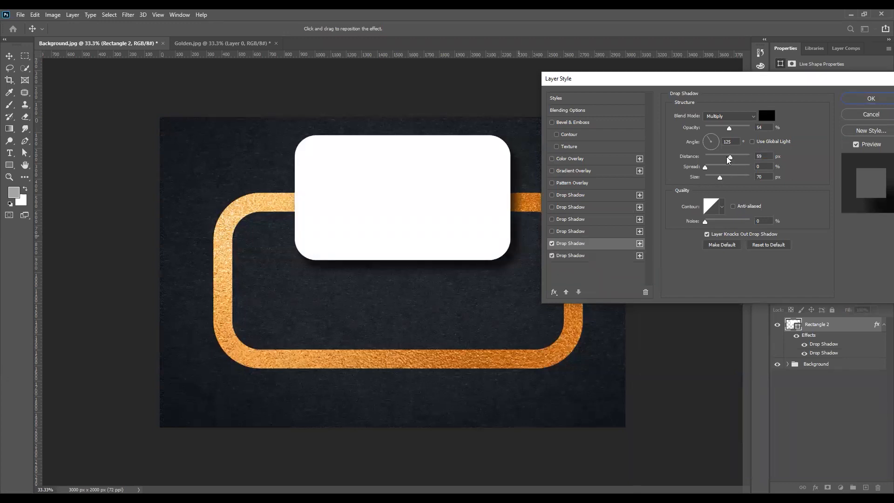
left_click_drag(725, 159, 713, 160)
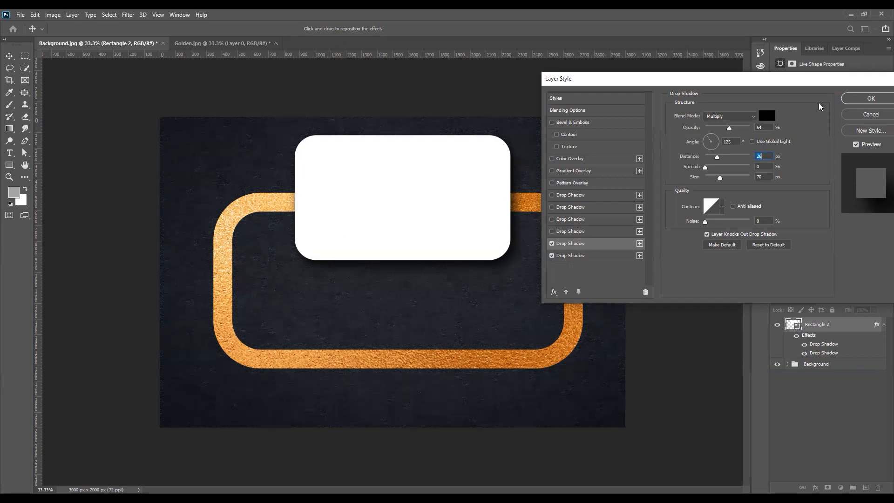
- Apply the layer style and drop Rectangle 2's fill to 0%, leaving only its soft shadows
left_click(867, 100)
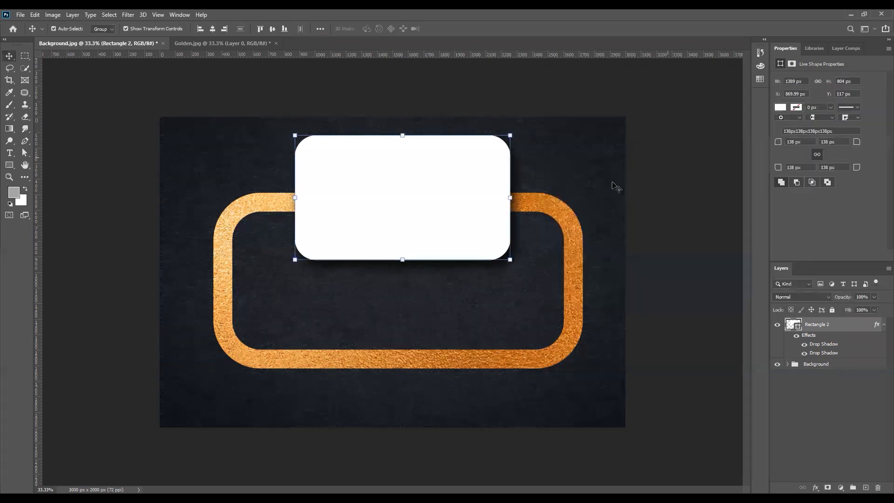
left_click(883, 326)
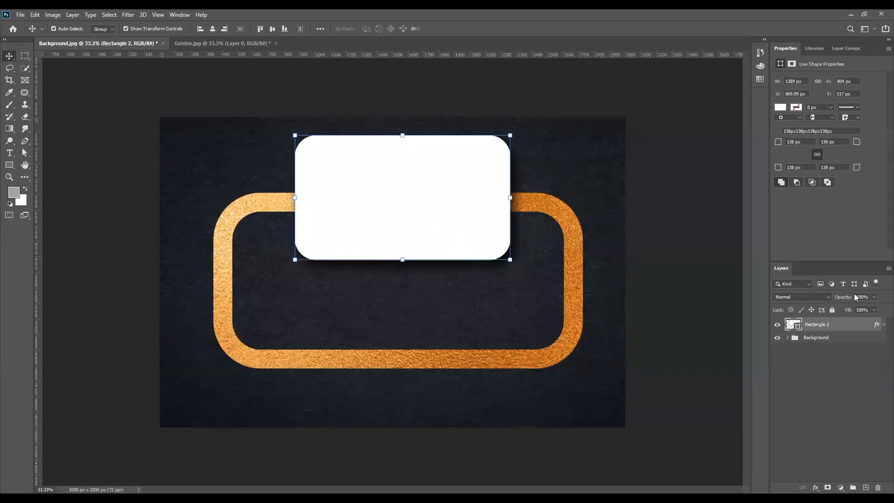
left_click_drag(874, 310, 796, 320)
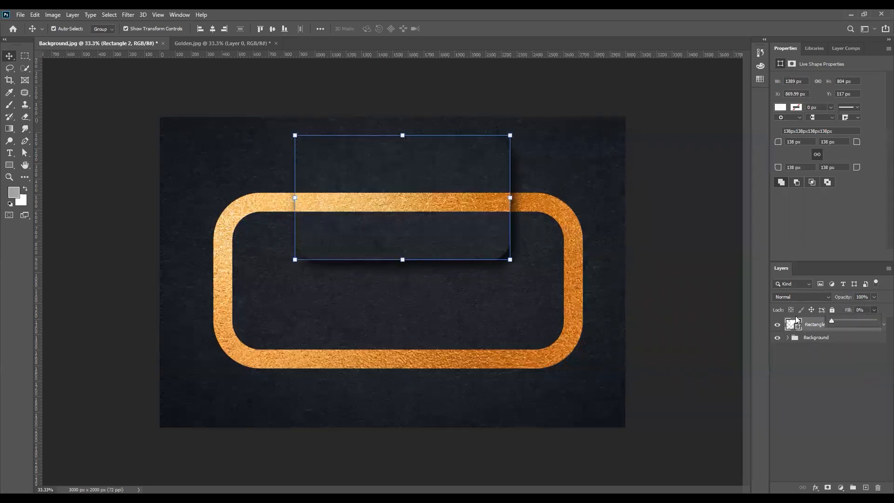
left_click(484, 251)
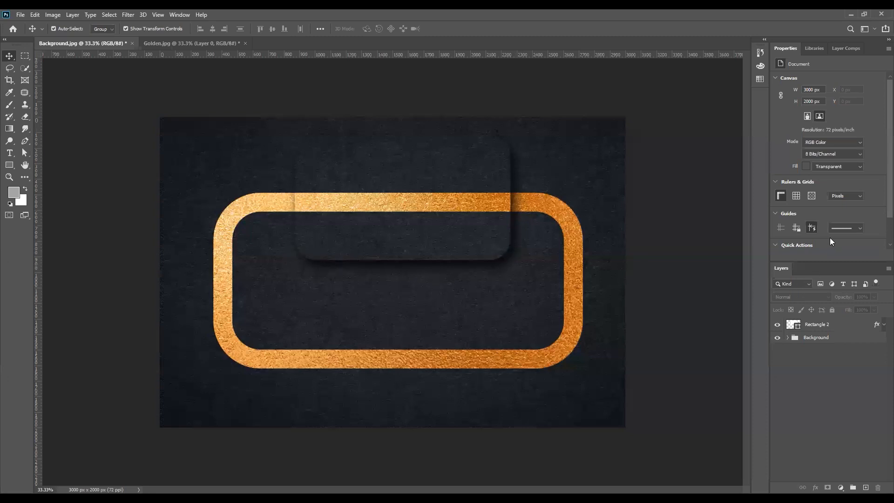
left_click(828, 324)
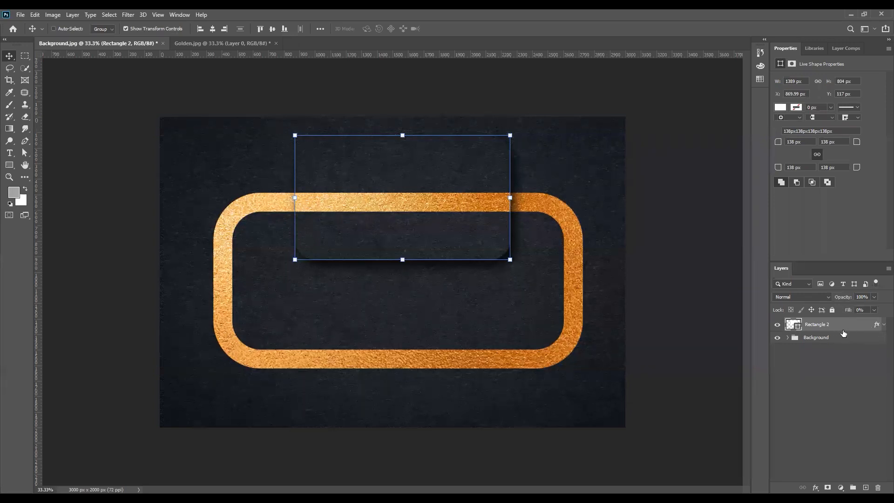
- Duplicate Rectangle 2, strip the copy's effects, and restore its fill to 100%
key("ctrl+j")
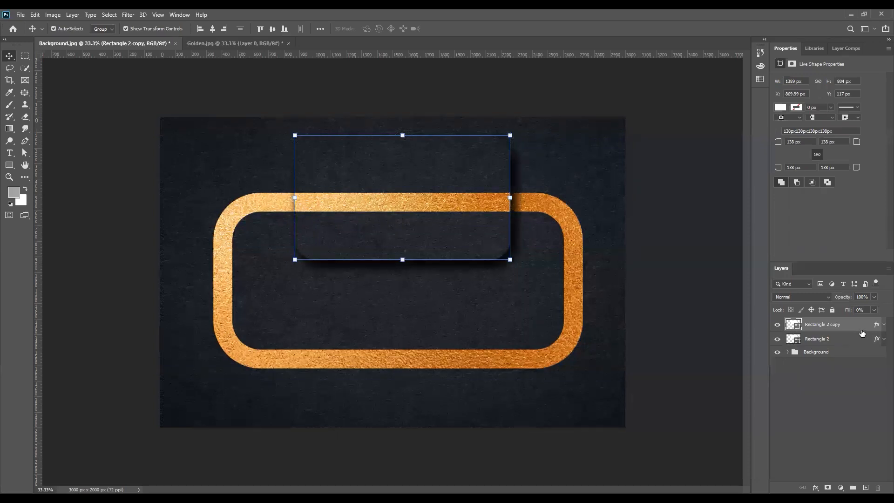
left_click_drag(877, 326, 878, 486)
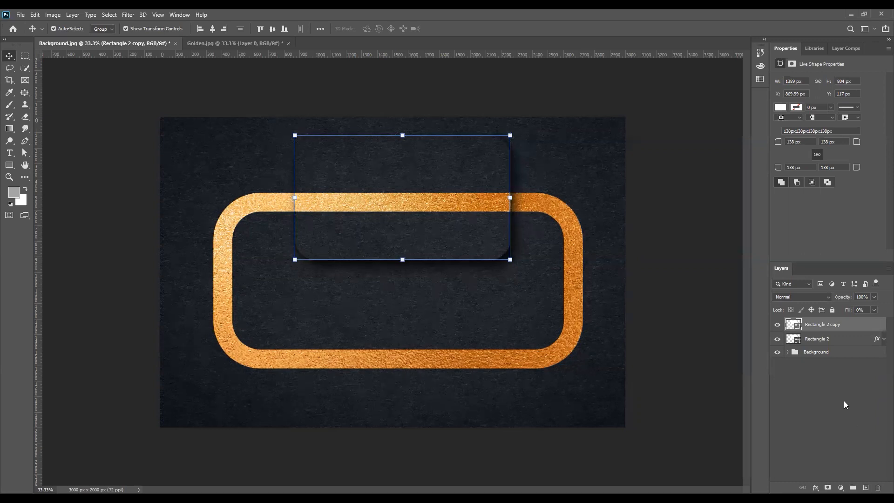
left_click_drag(874, 310, 881, 322)
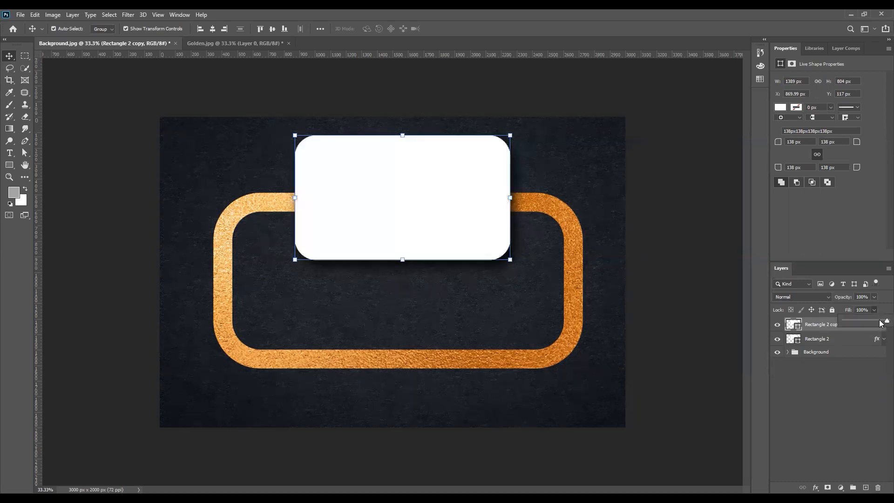
- Rename Rectangle 2 to 'Shdow' and Rectangle 2 copy to 'Base'
left_click(827, 340)
double_click(815, 339)
type("S")
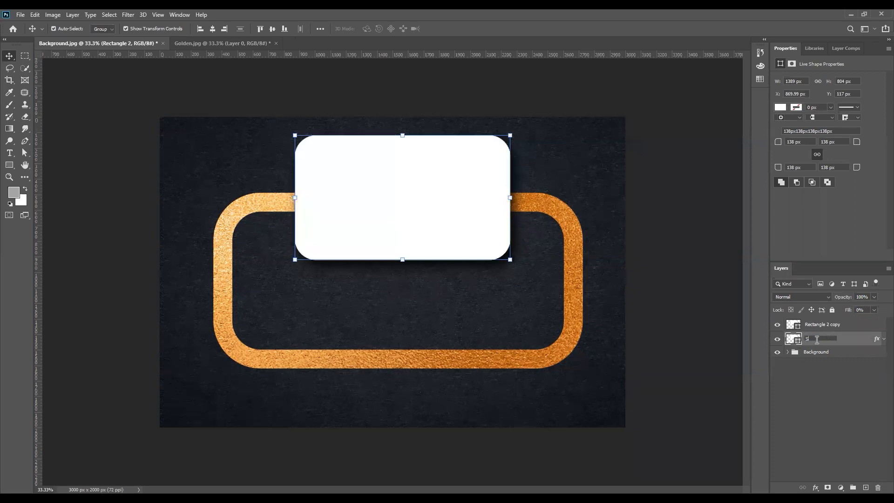
type("hdow")
key("Return")
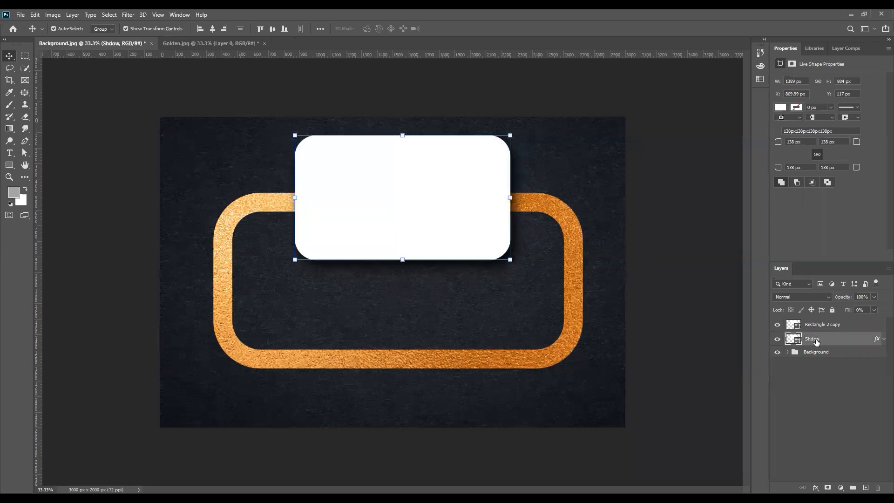
double_click(830, 324)
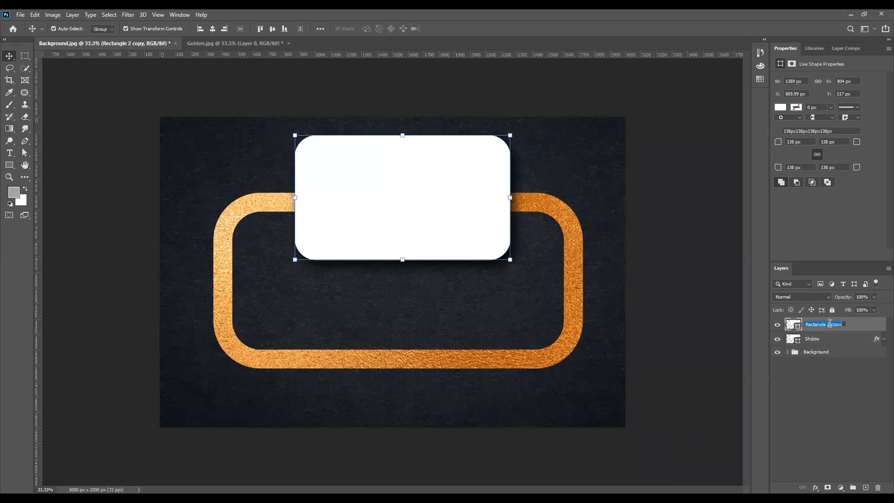
type("Base")
key("Return")
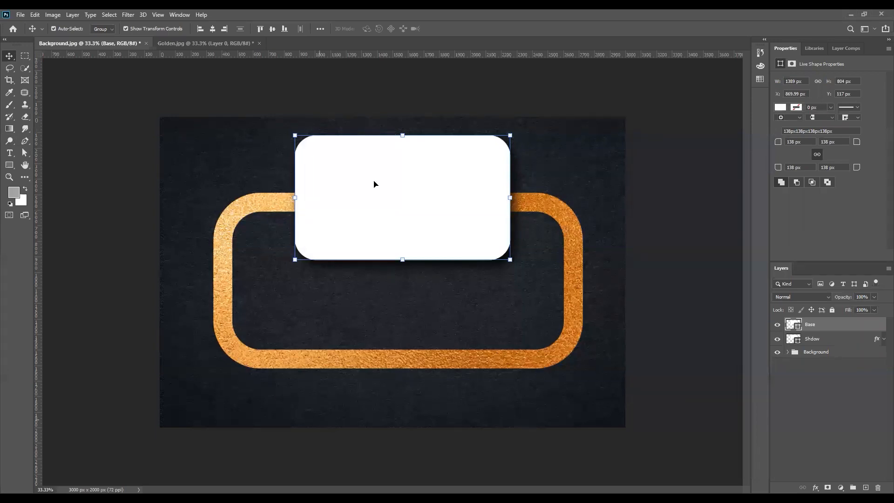
scroll(435, 181, "up", 1)
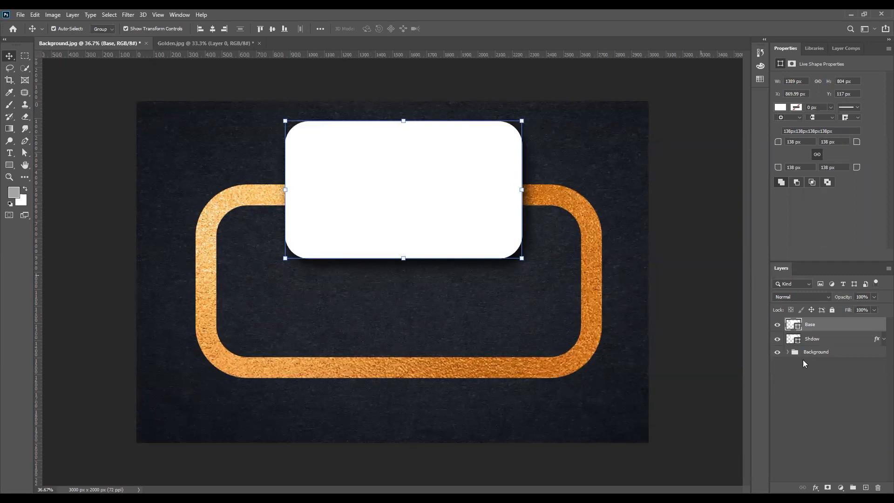
- Rename the dark texture layer Layer 0 to 'Background'
left_click(787, 352)
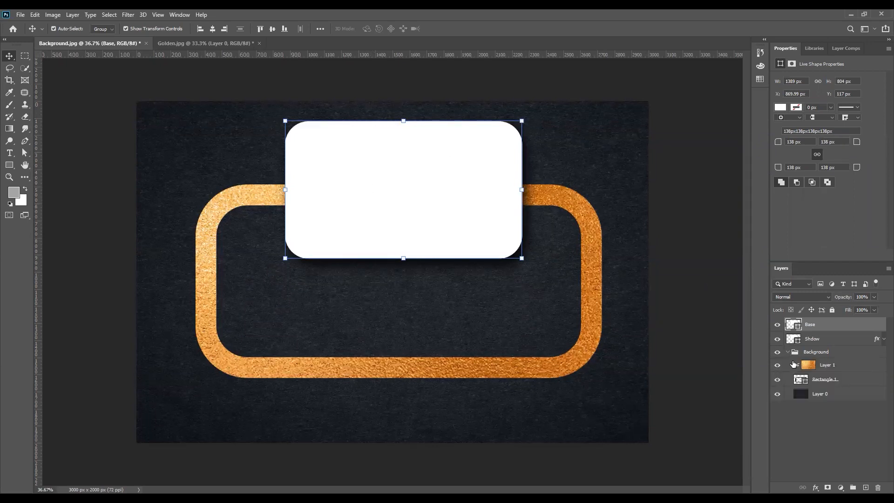
left_click(807, 393)
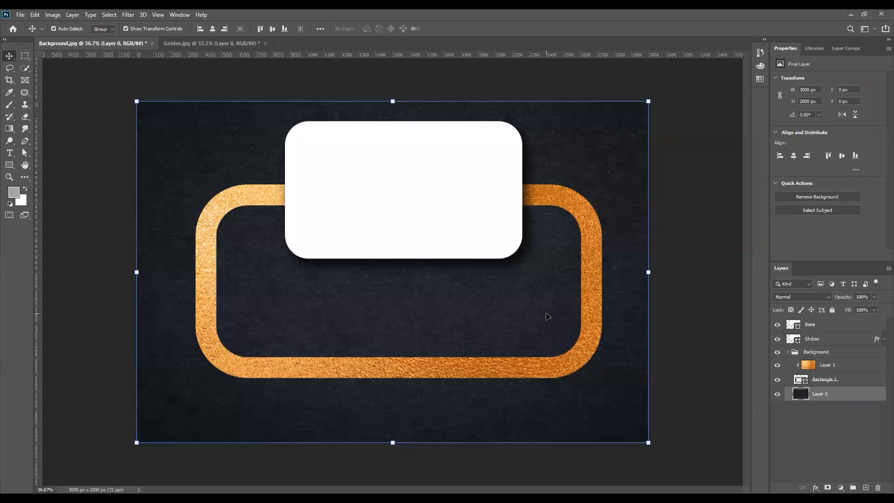
double_click(823, 394)
type("Background")
key("Return")
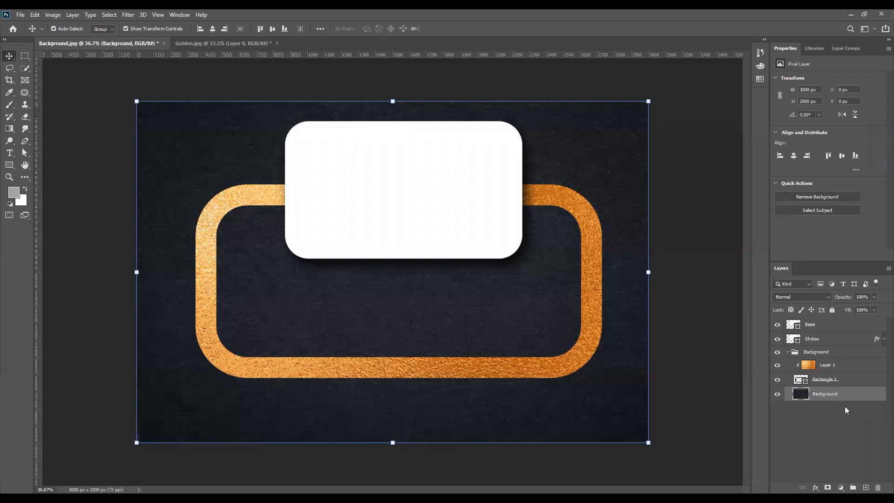
- Place a copy of the Background texture above Base and shrink it over the card
left_click_drag(839, 395, 840, 317)
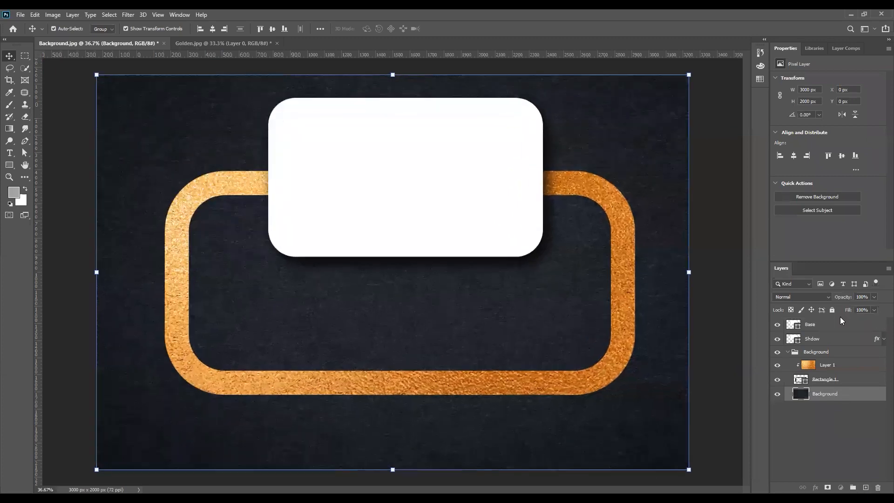
left_click(832, 398, "alt")
left_click_drag(833, 400, 833, 326)
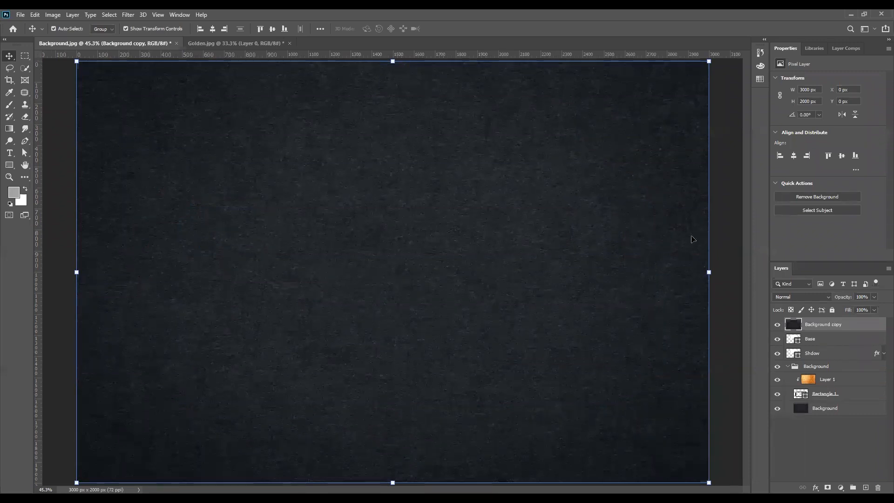
left_click(710, 61)
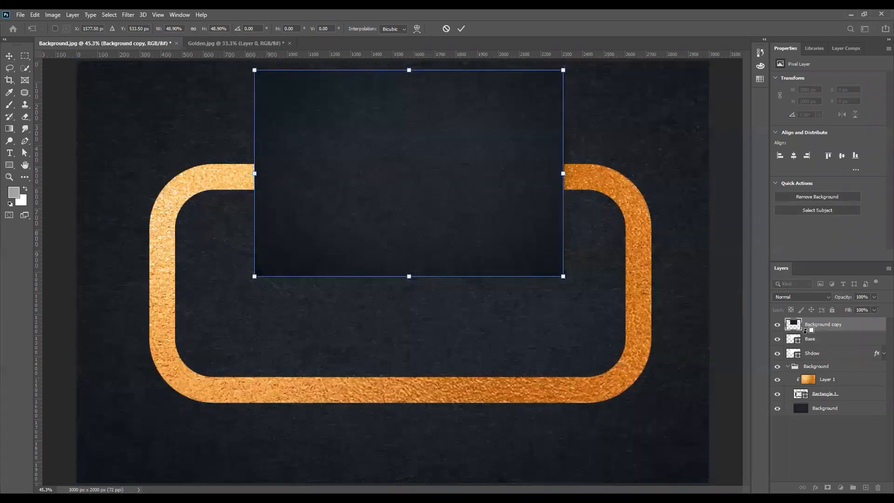
key("Return")
- Clip the Background copy texture to the Base card's rounded shape
left_click(805, 331, "alt")
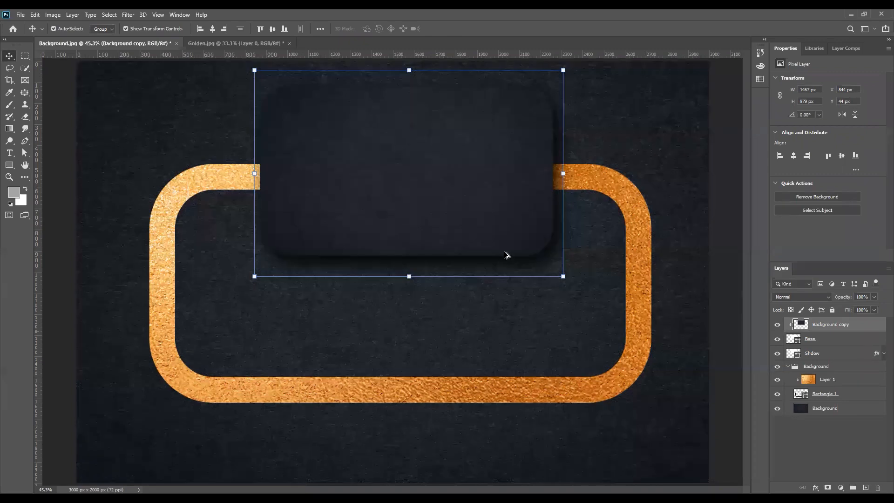
scroll(504, 253, "down", 2)
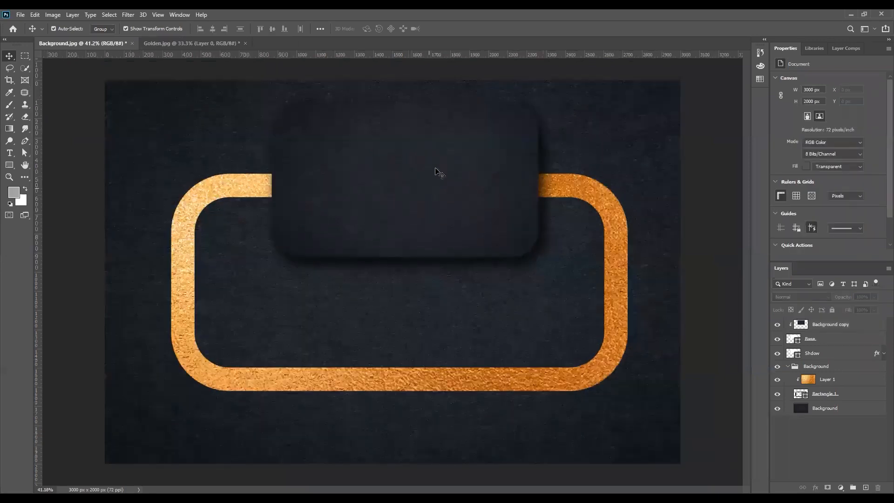
scroll(438, 173, "down", 1)
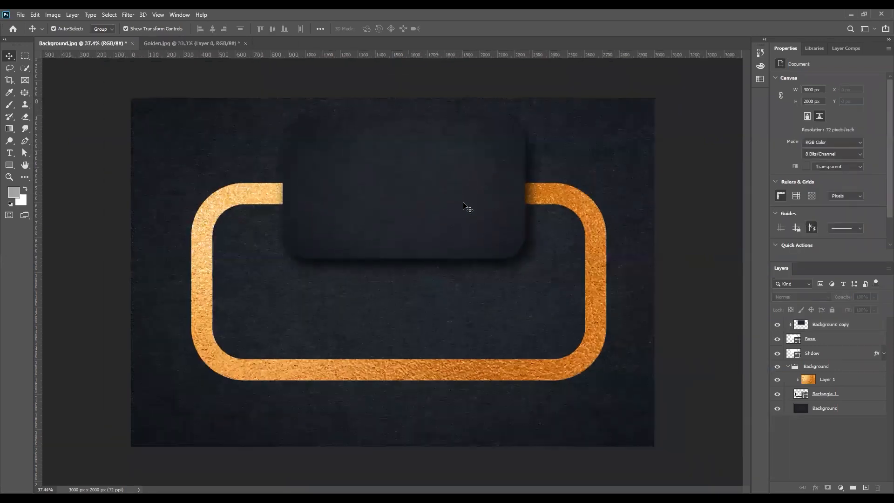
scroll(463, 200, "up", 2)
scroll(463, 200, "down", 2)
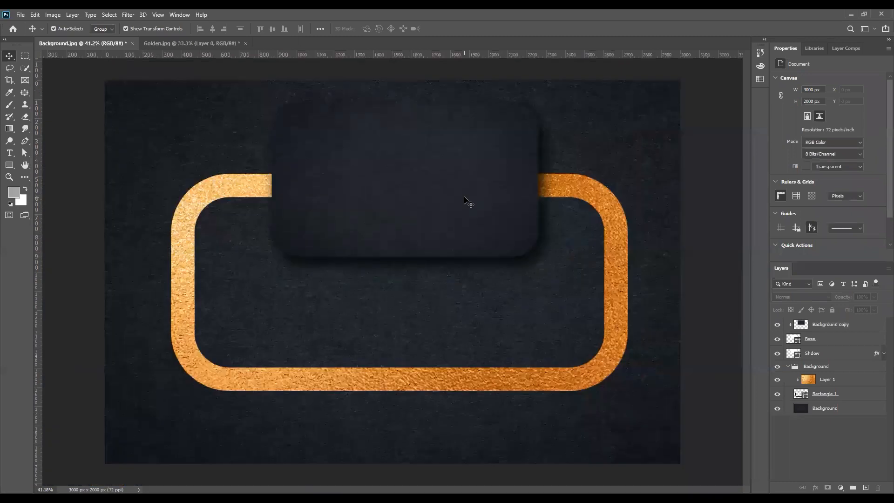
scroll(465, 200, "down", 1)
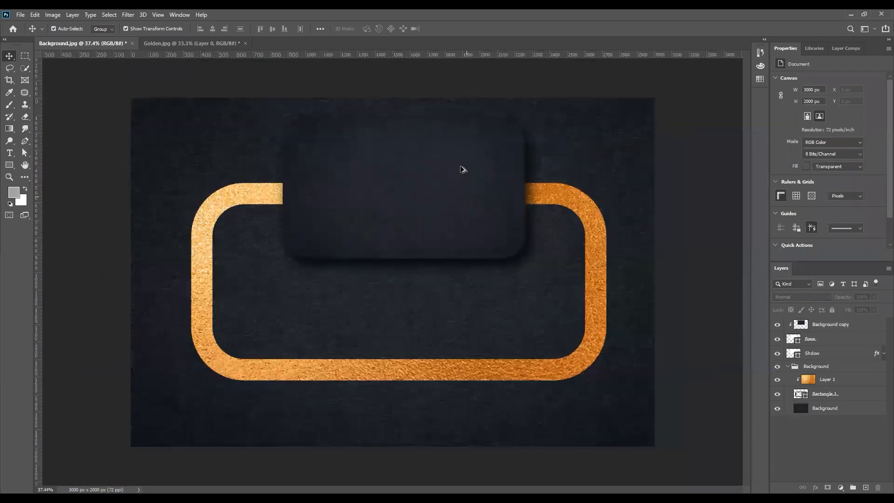
scroll(380, 191, "down", 2)
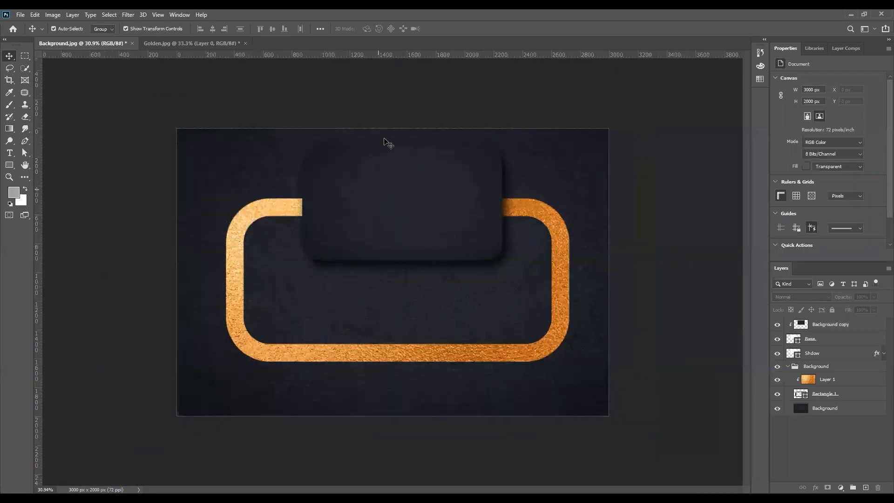
scroll(417, 167, "up", 2)
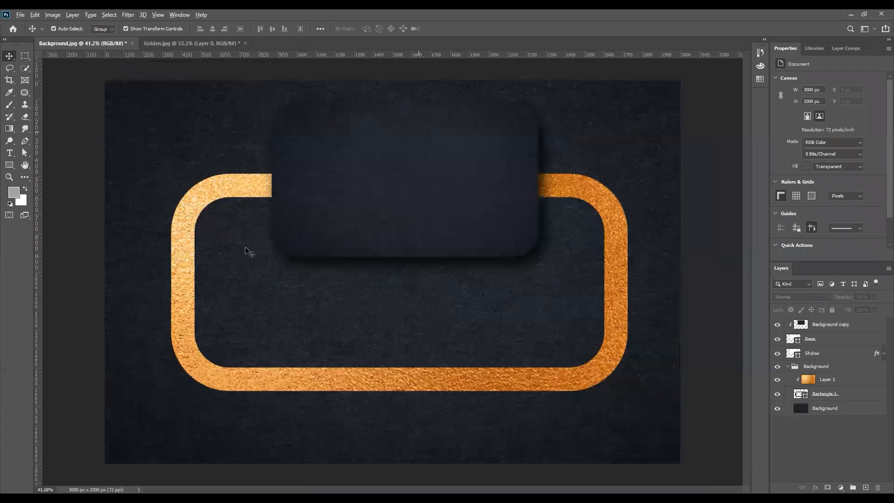
scroll(255, 255, "up", 2)
scroll(357, 282, "down", 2)
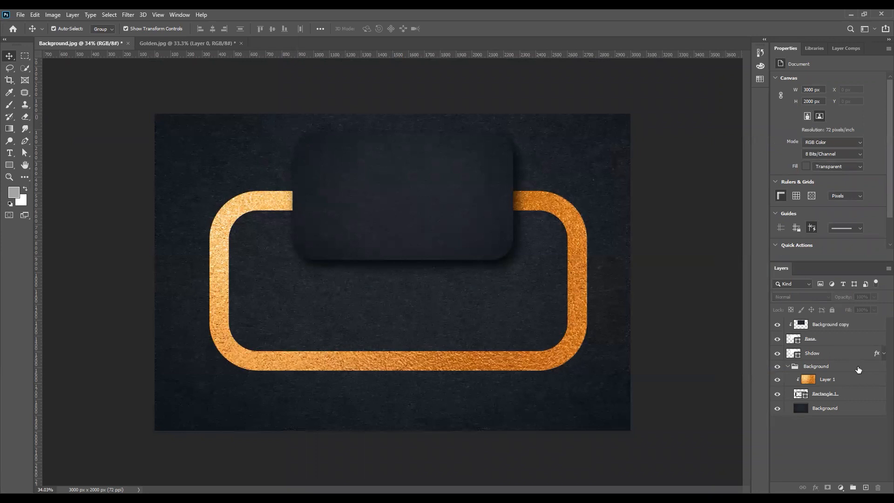
- Try a Bevel & Emboss style on the Base layer, then cancel it
left_click(821, 344)
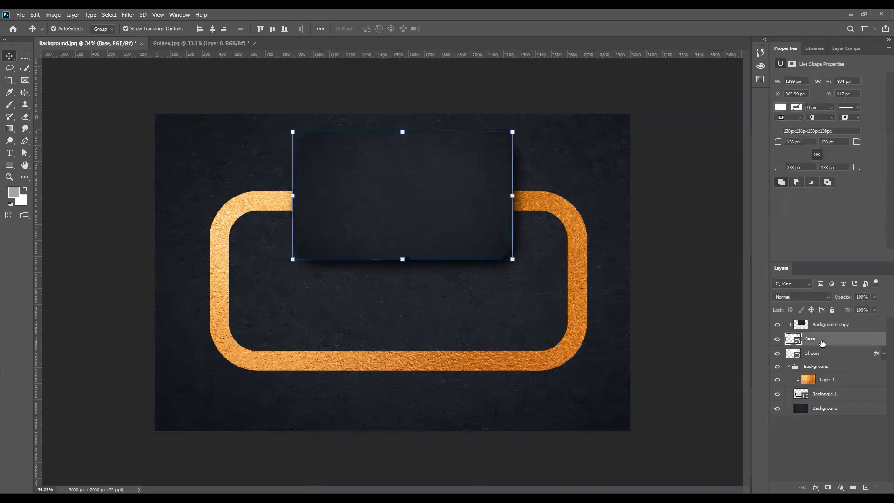
right_click(821, 343)
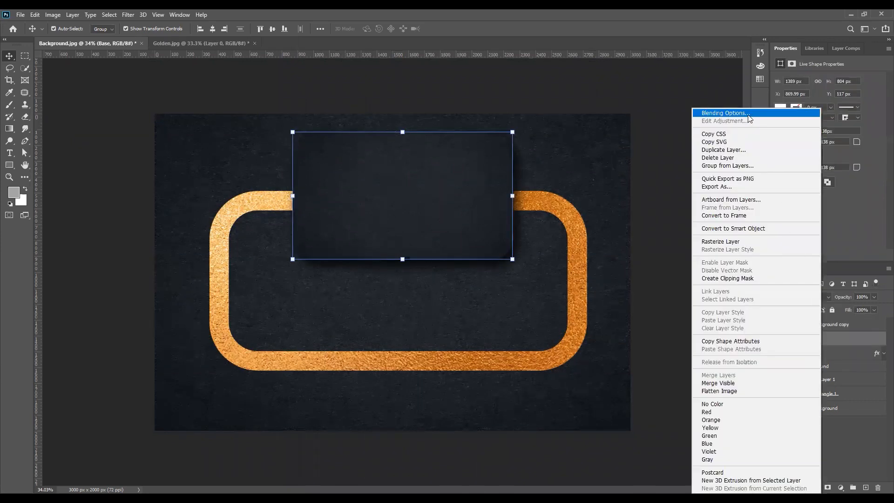
left_click(748, 115)
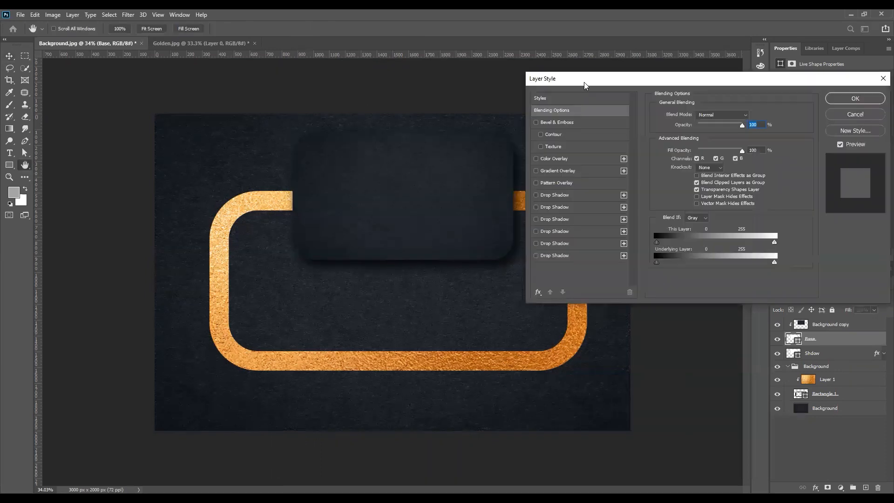
left_click_drag(605, 78, 661, 76)
left_click(608, 121)
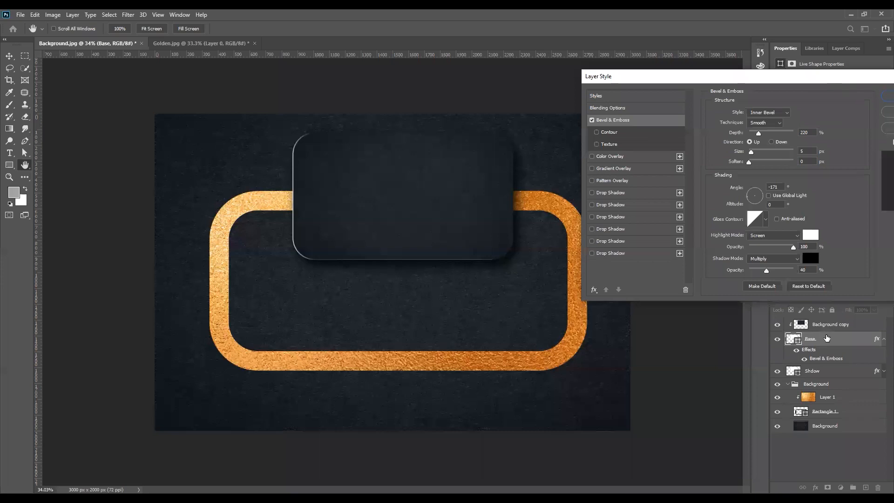
key("Escape")
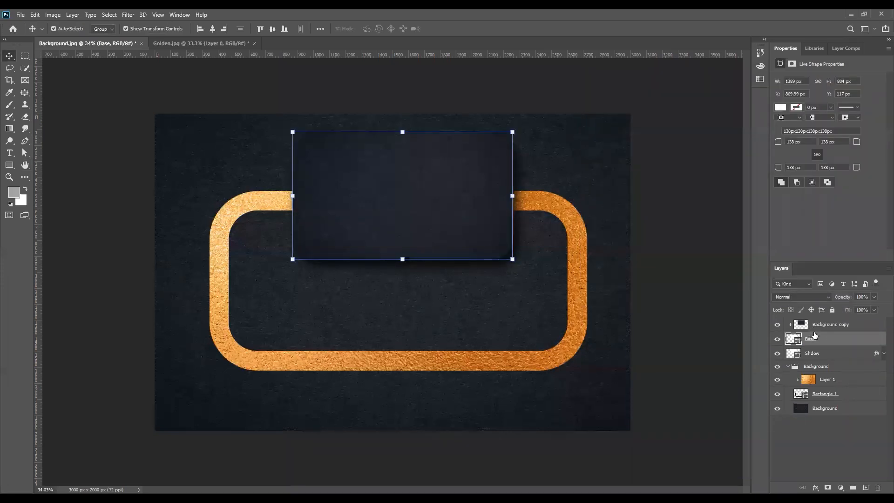
- Merge Base with the Background copy texture and rename the merged layer 'Base'
left_click(821, 328, "shift")
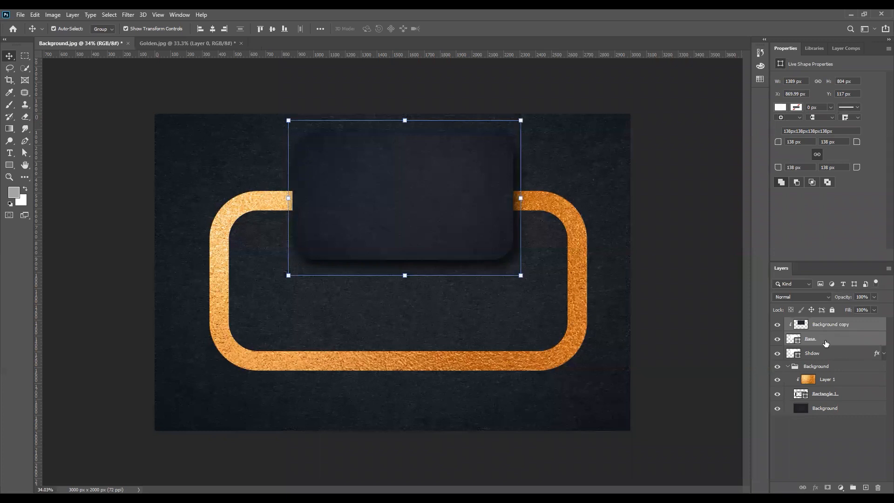
key("ctrl+e")
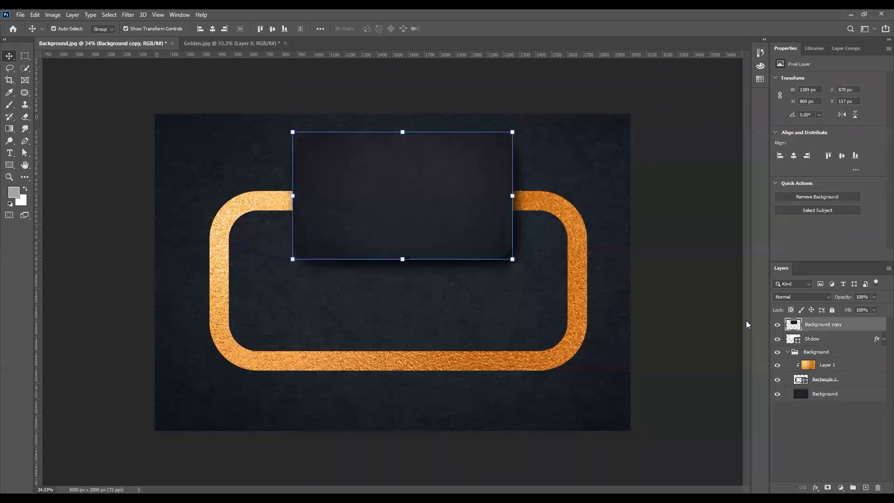
key("h")
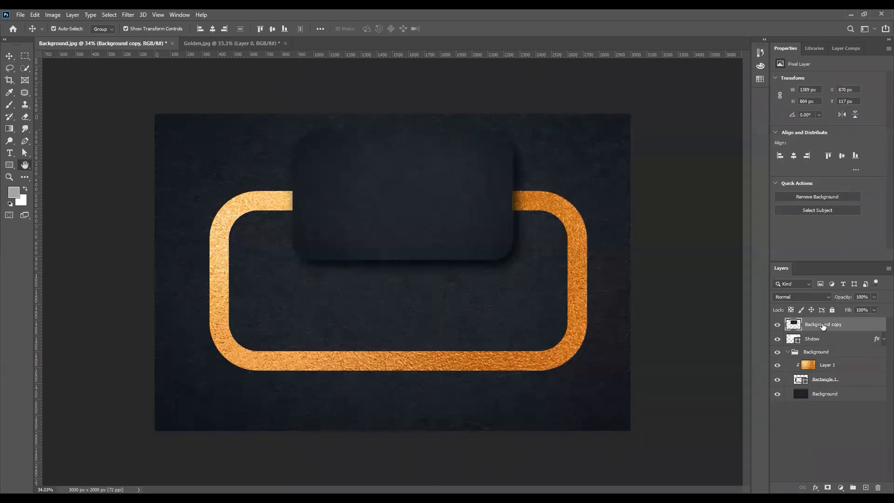
left_click(773, 114)
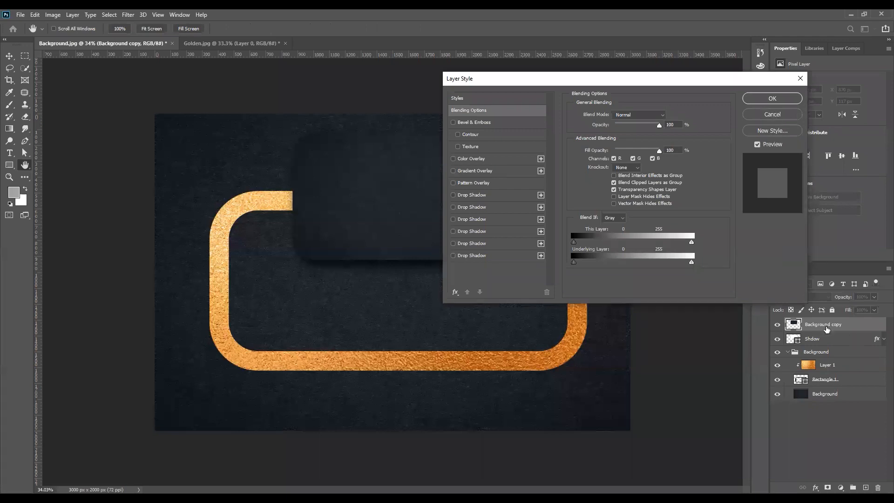
double_click(827, 327)
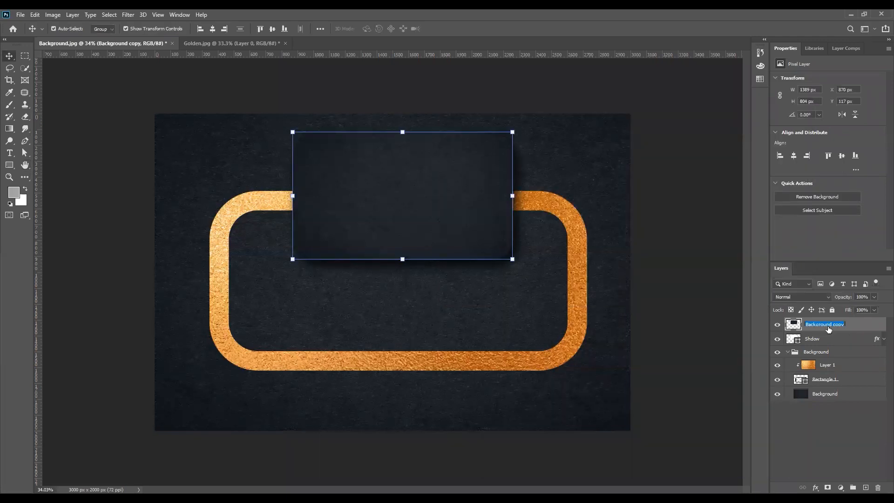
type("Base")
right_click(828, 328)
left_click(750, 113)
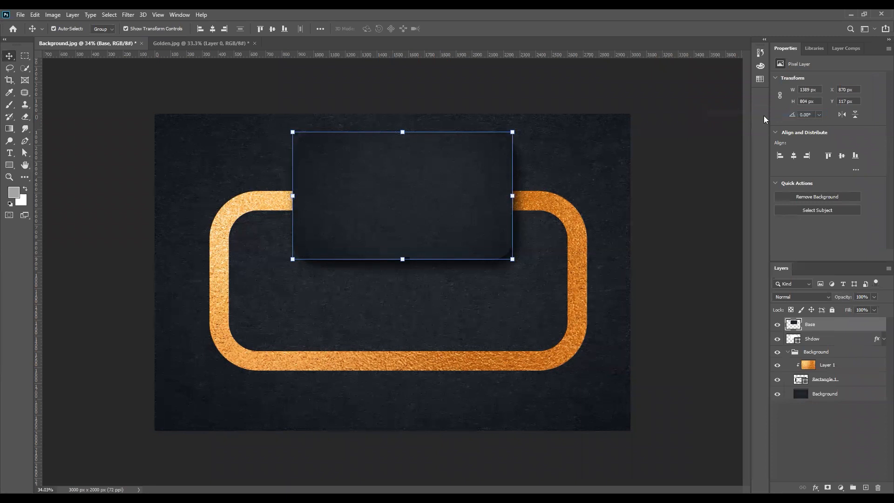
- Add Bevel & Emboss to the Base card and set its shading angle to 127°
key("h")
left_click(468, 123)
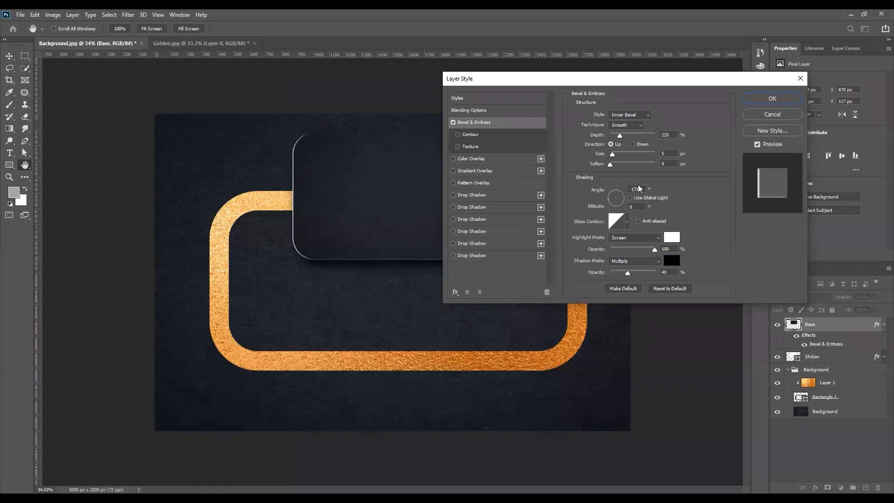
left_click(624, 190)
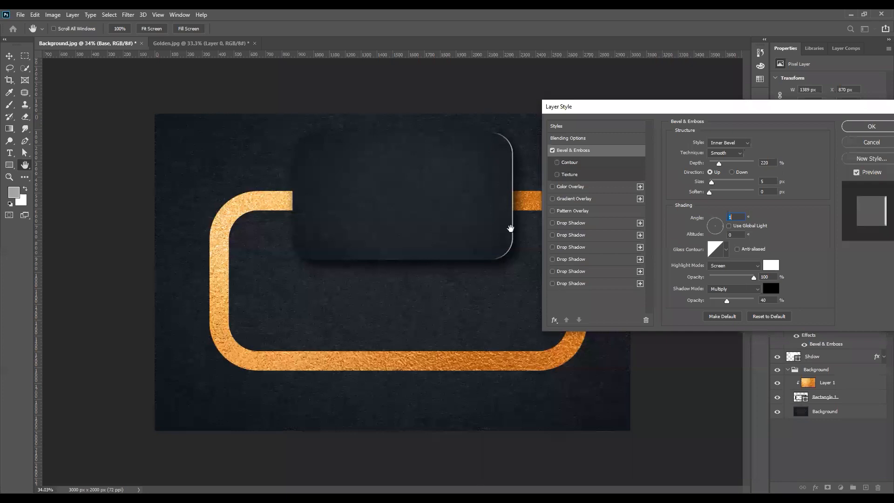
left_click(483, 126)
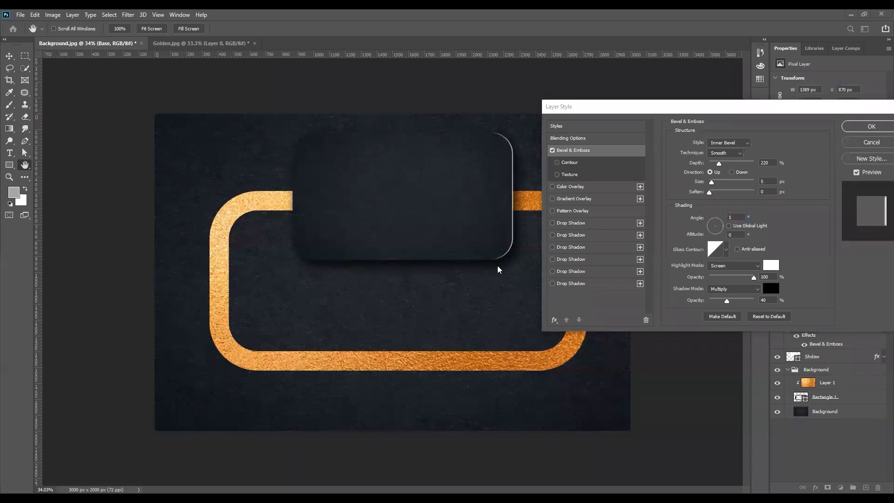
left_click(734, 217)
left_click(737, 218)
type("120")
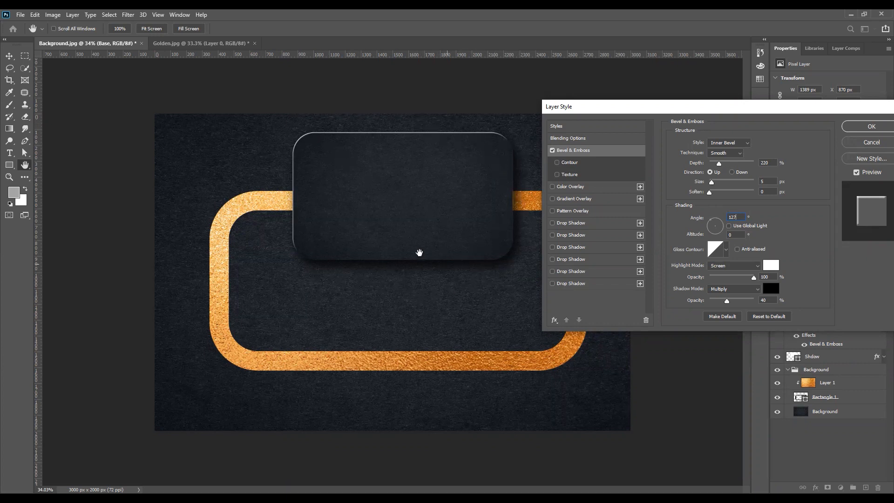
- Raise the Base card bevel's light altitude from 0° to 26°
left_click(737, 236)
key("BackSpace")
key("Up")
key("shift+Up")
key("shift+Up")
key("Up")
key("Up")
key("Up")
key("Up")
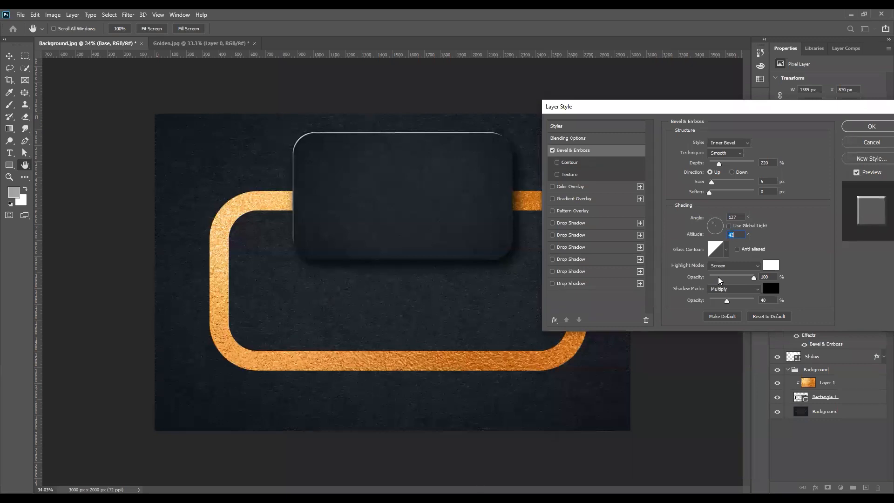
key("Down")
key("Down")
key("Down")
key("Down")
key("Down")
key("Down")
key("Down")
key("Down")
key("Down")
key("Down")
key("Down")
key("Down")
key("Down")
key("Down")
key("Down")
key("Down")
key("Down")
key("Down")
key("Down")
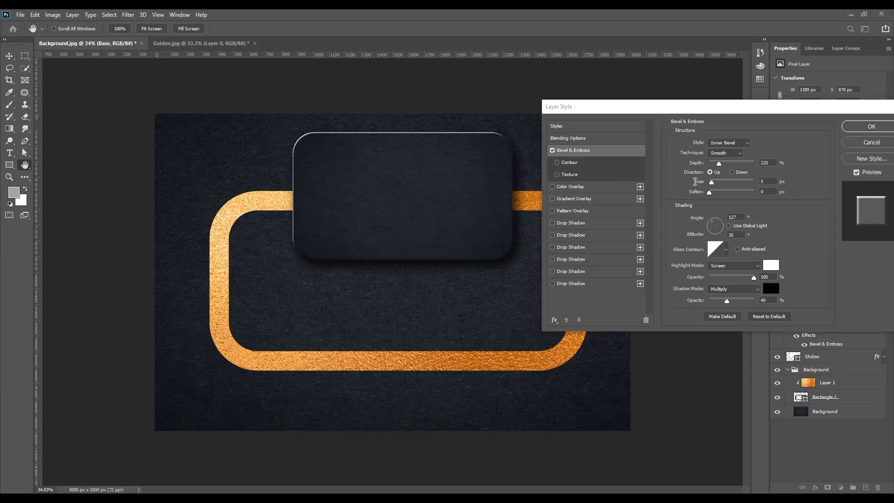
- Set the bevel size to 1 px and the highlight opacity to 41%
left_click(712, 182)
left_click_drag(713, 182, 708, 181)
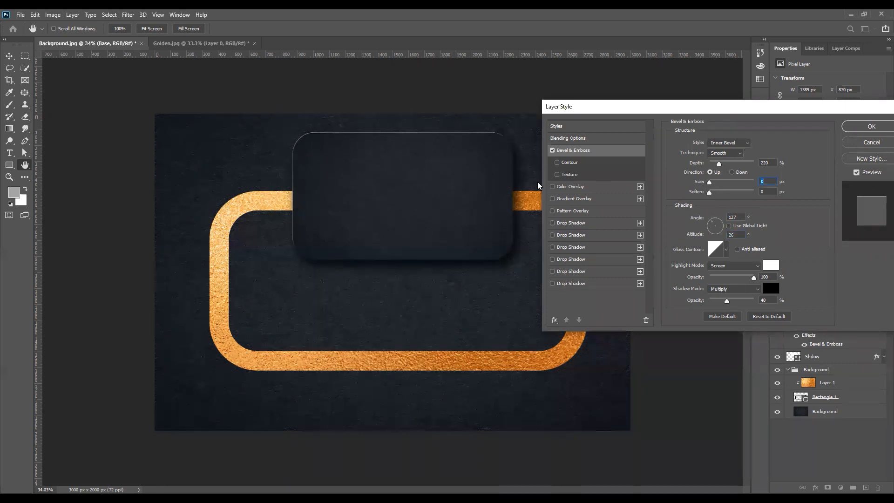
type("1")
key("Tab")
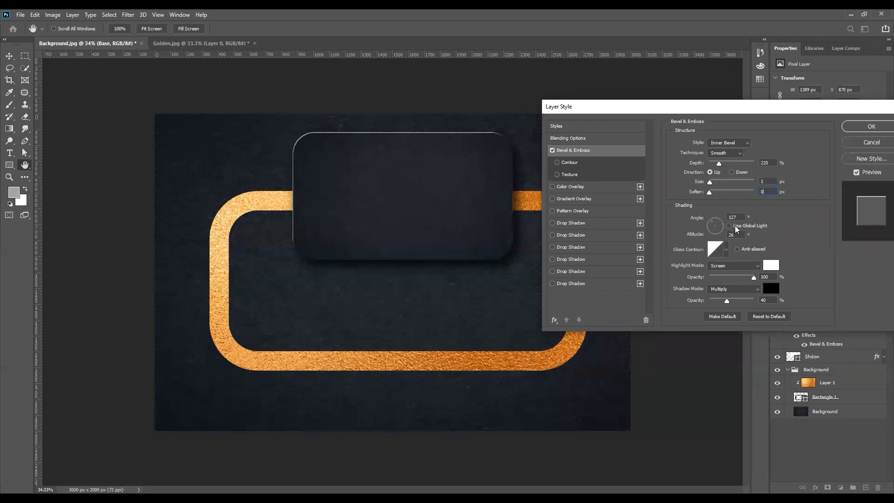
left_click_drag(738, 277, 729, 277)
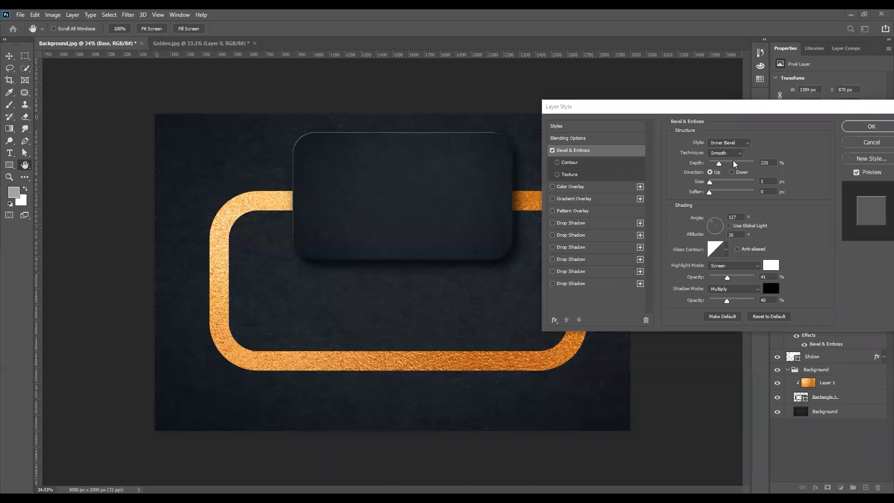
- Apply the bevel style to Base and collapse its effects list
left_click_drag(799, 106, 541, 135)
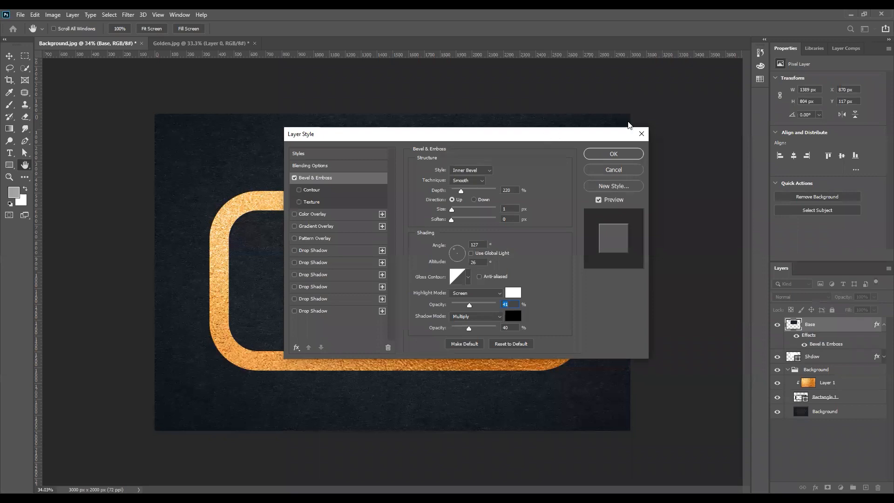
left_click_drag(541, 135, 627, 120)
key("Return")
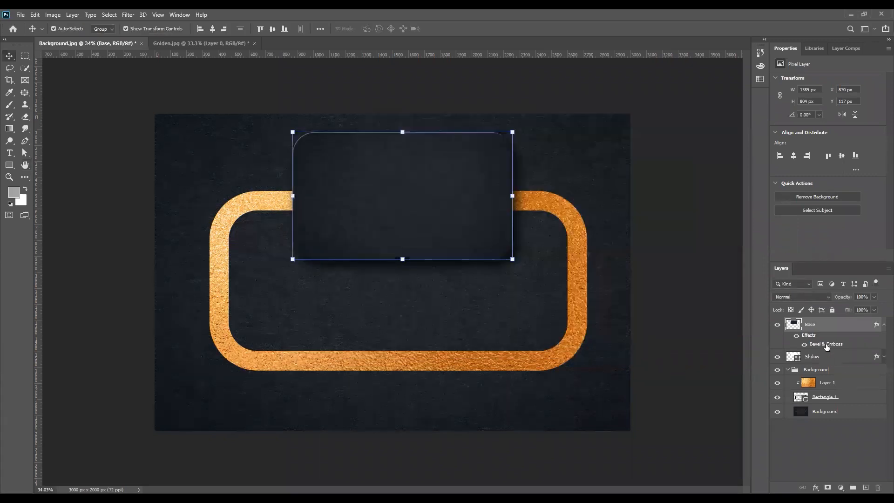
left_click(883, 326)
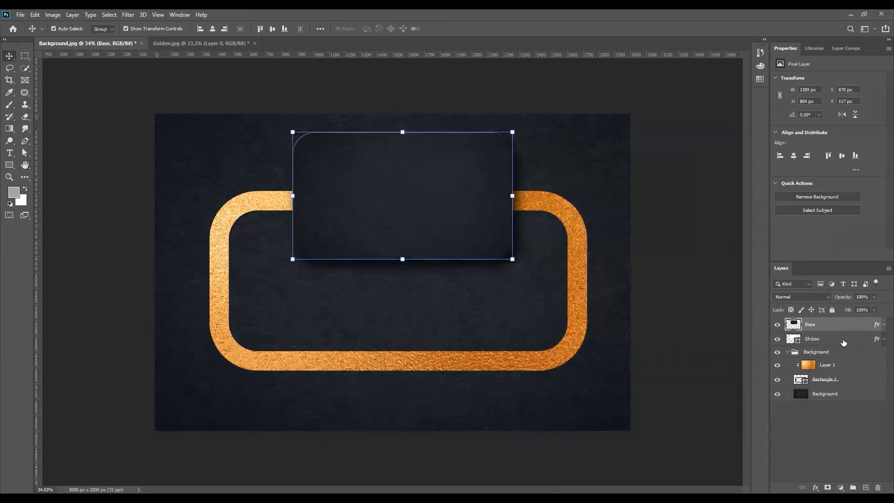
- Group the Base and Shdow layers and name the group 'Base 1'
left_click(843, 341, "ctrl")
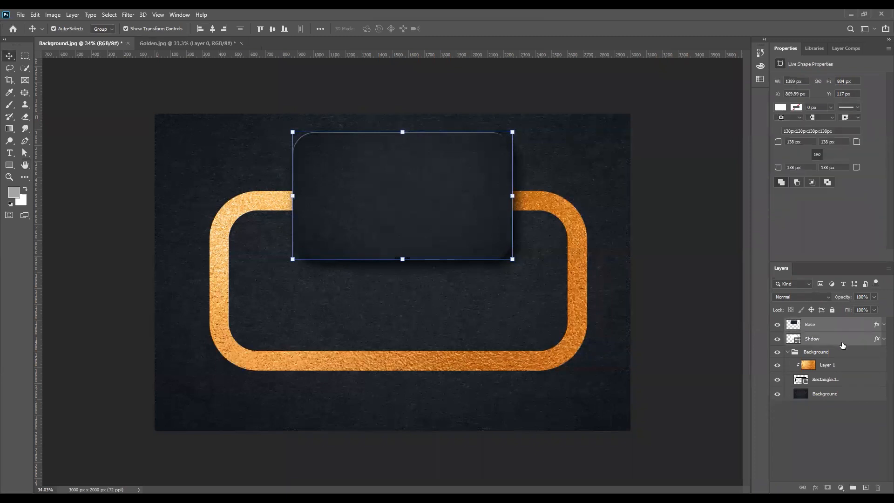
key("ctrl+g")
double_click(814, 324)
type("B")
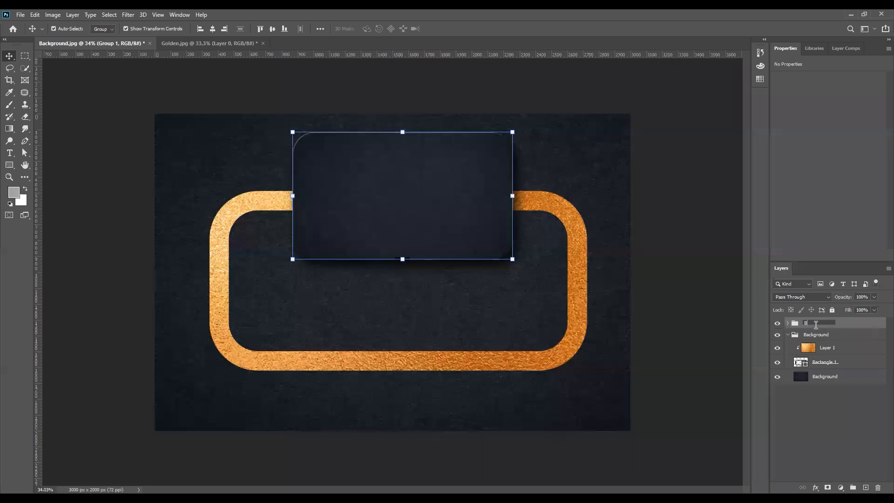
type("ase 1")
key("Return")
- Toggle the Base 1 group's visibility to compare, leave it visible, and deselect the card
left_click(776, 323)
left_click(776, 324)
left_click(776, 324)
left_click(777, 323)
left_click(776, 323)
left_click(776, 323)
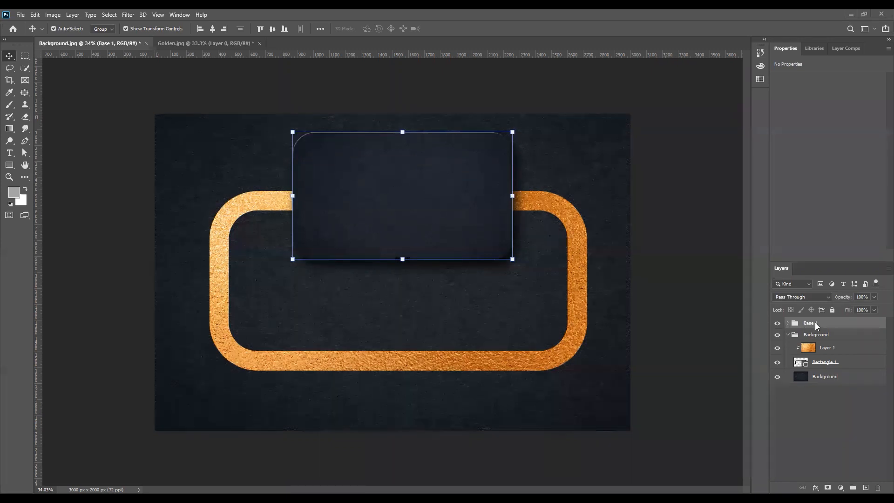
left_click(688, 257)
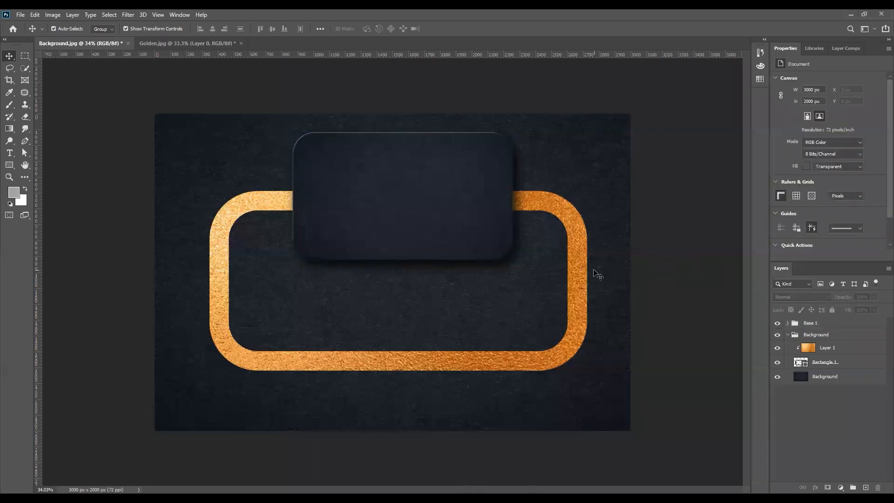
- Duplicate the Base 1 group and rename the copy with '2', then undo the rename
left_click(811, 323)
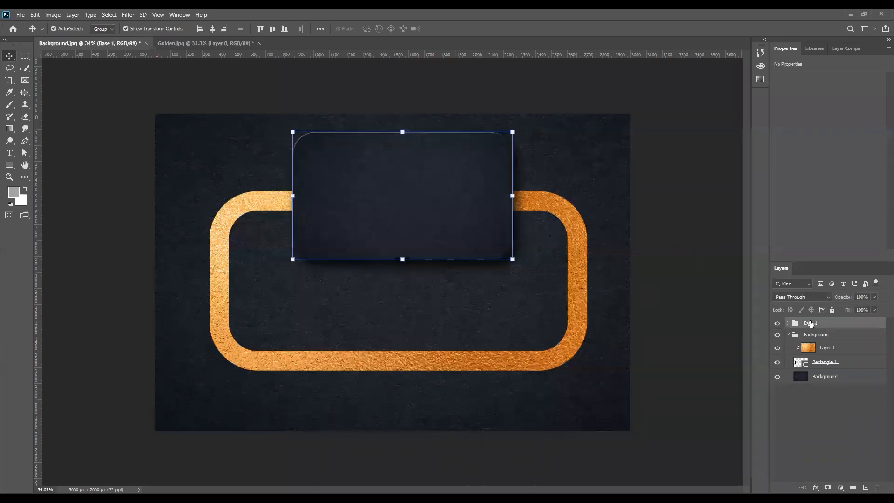
key("ctrl+j")
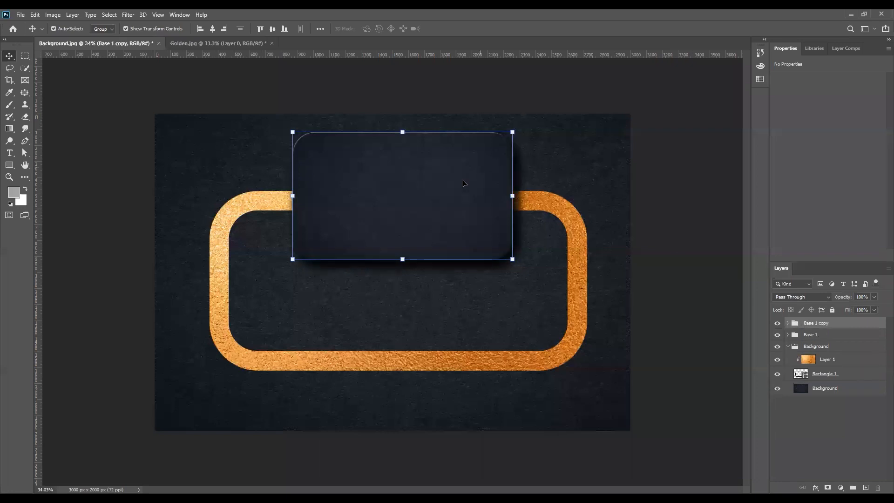
double_click(831, 323)
left_click_drag(831, 322, 814, 323)
type("2")
left_click(815, 335)
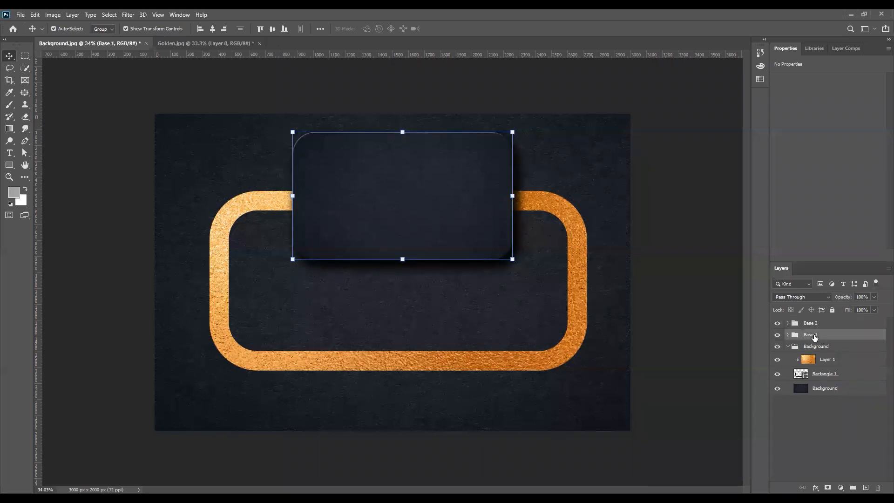
key("ctrl+z")
key("ctrl+z")
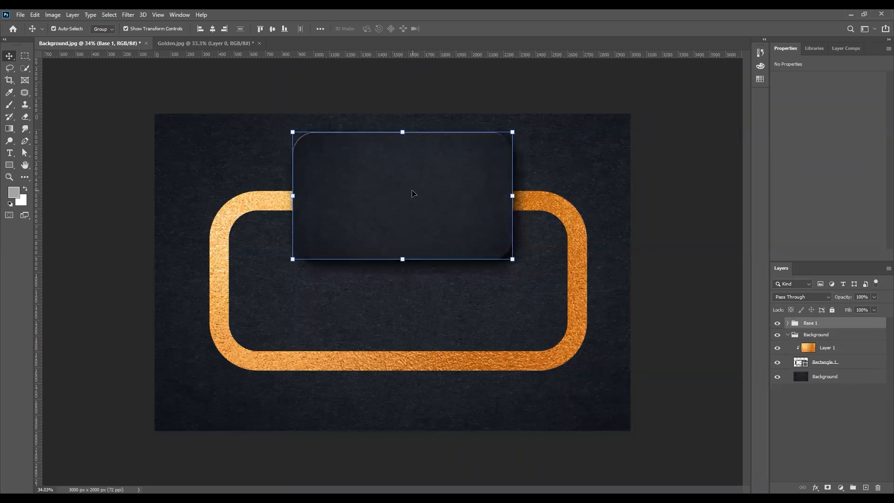
- Expand the Base 1 group and select its Base layer
left_click(787, 322)
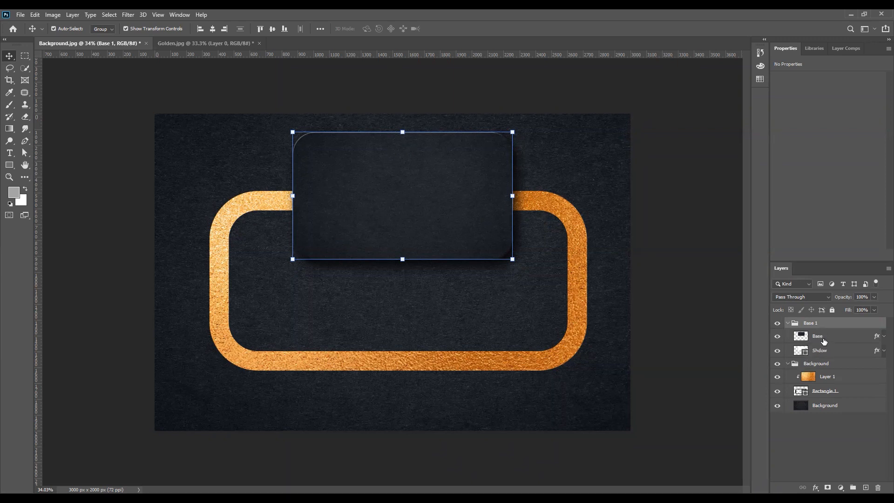
left_click(825, 356)
left_click(820, 338)
left_click(824, 354)
left_click(820, 338)
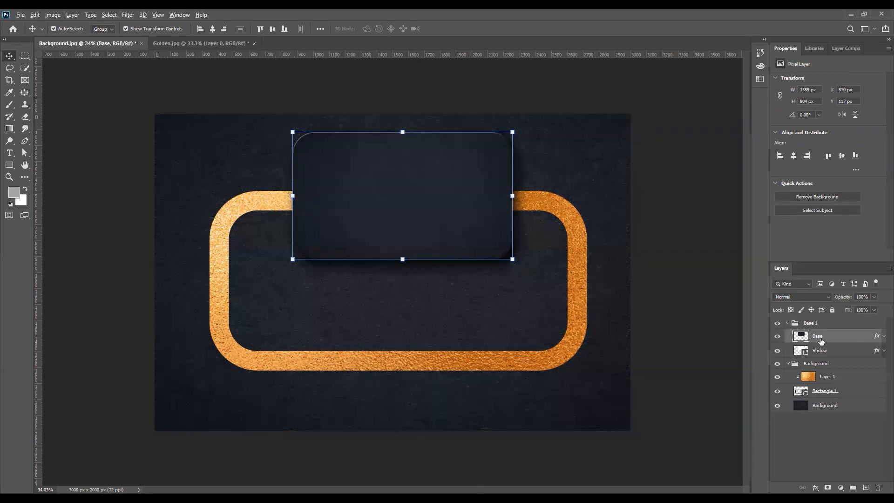
- Copy the Base layer above the collapsed Base 1 group and delete the copy's layer effects
left_click_drag(822, 340, 820, 320)
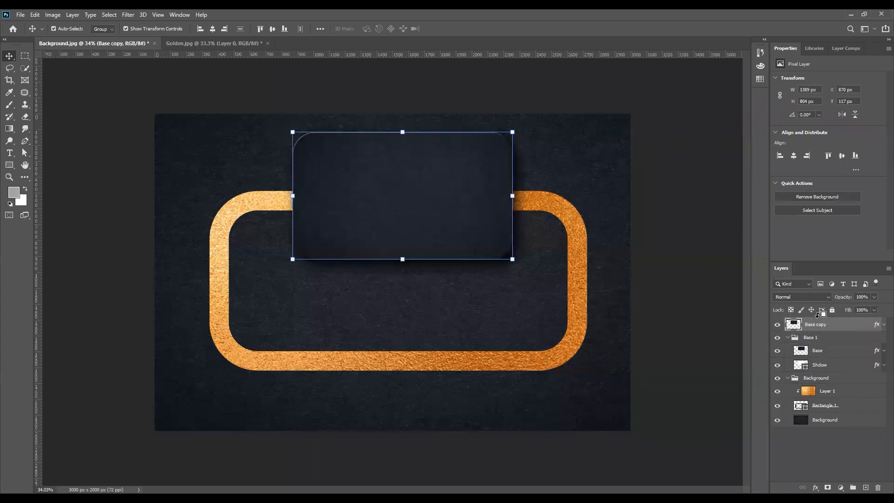
left_click(788, 337)
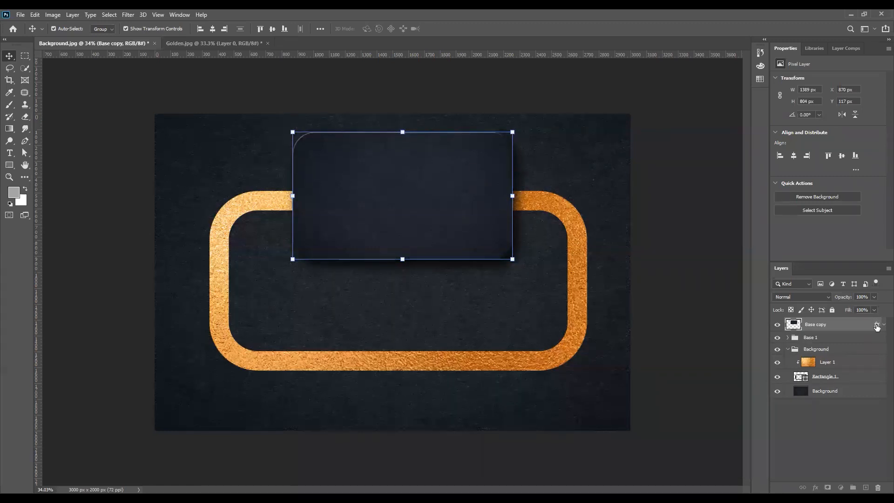
left_click_drag(877, 325, 879, 486)
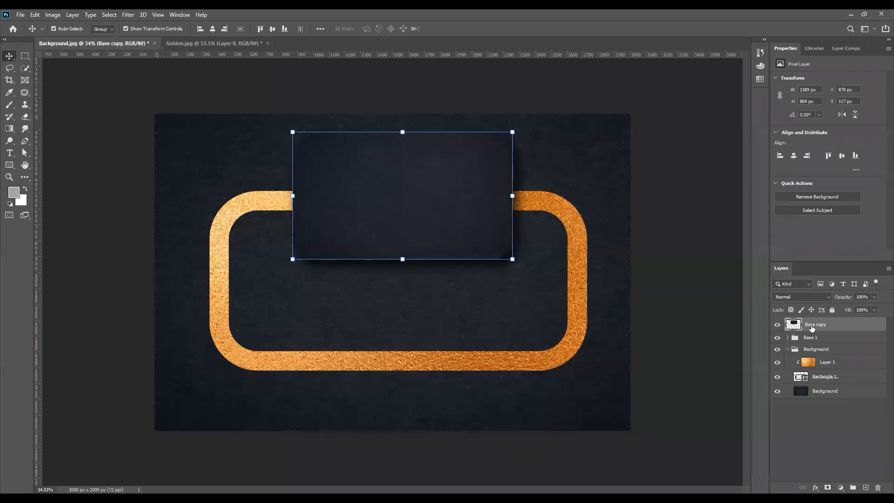
- Convert the Base copy layer to a smart object and toggle its visibility to compare
right_click(813, 329)
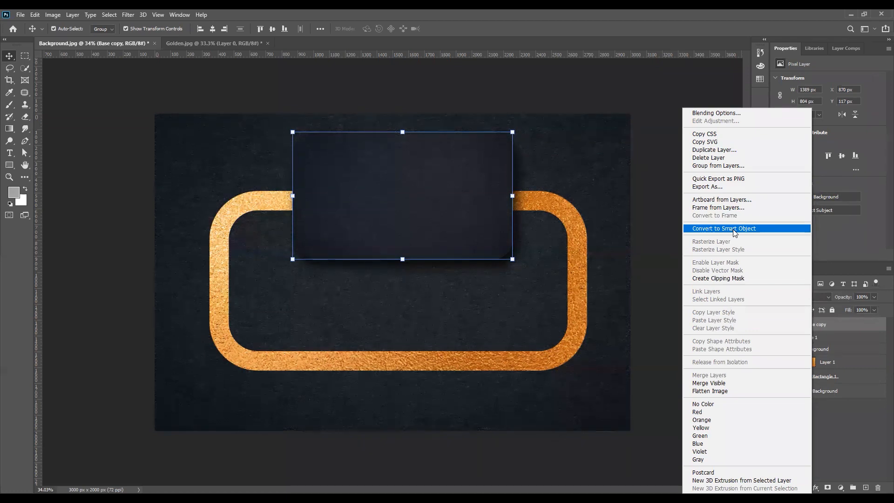
left_click(734, 229)
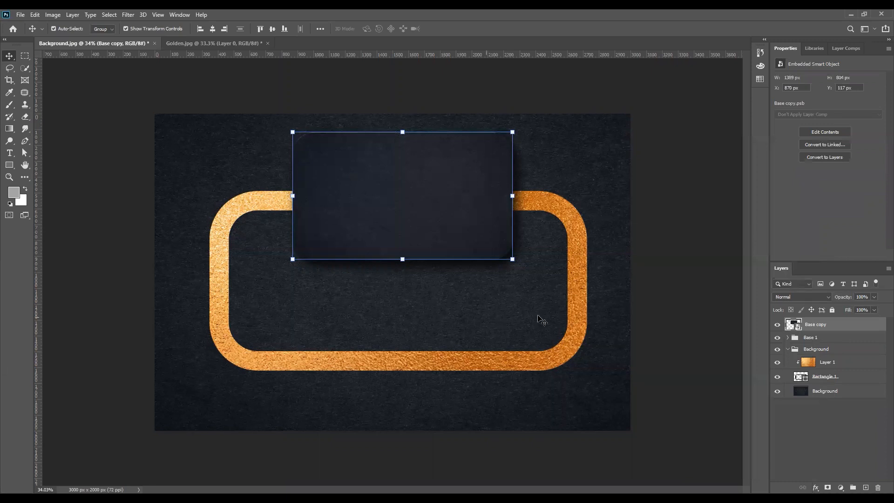
left_click(689, 229)
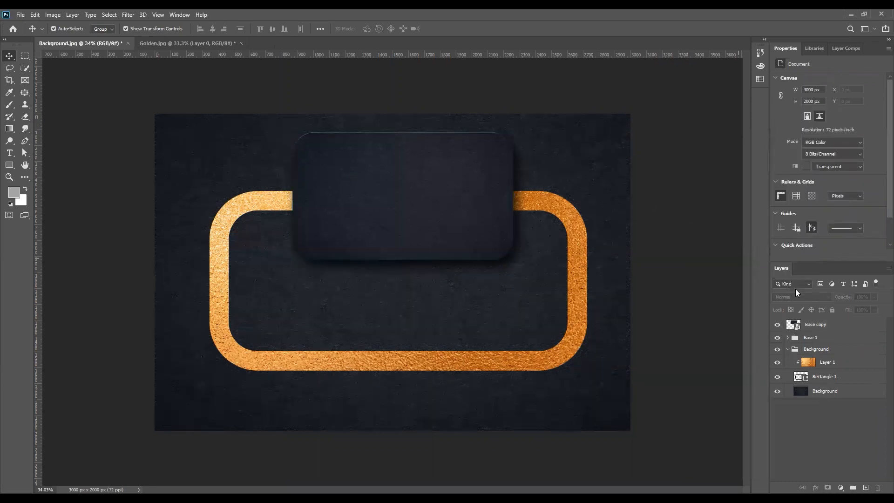
left_click(791, 325)
left_click(777, 325)
left_click(777, 324)
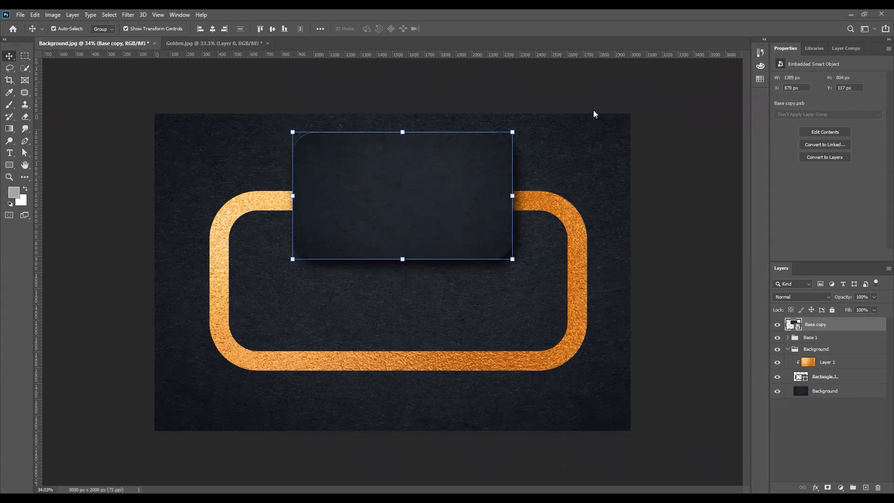
- Rename the Base copy smart object layer to 'Double'
left_click(688, 232)
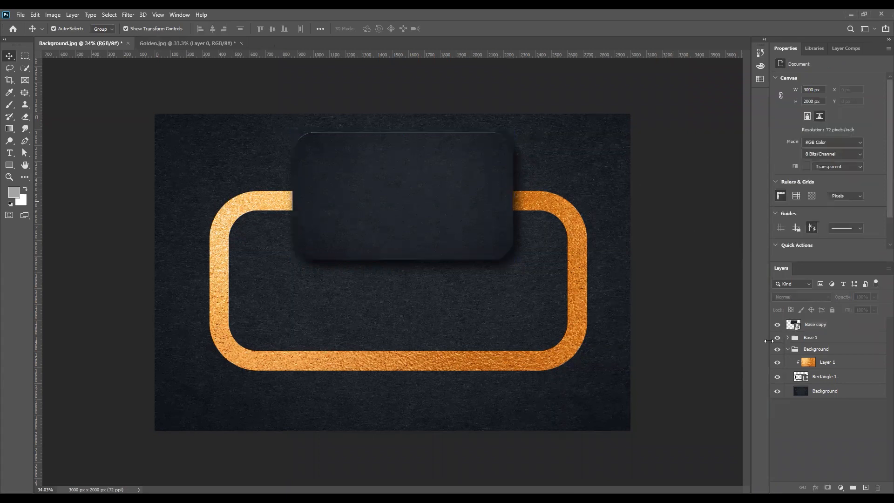
left_click(798, 328)
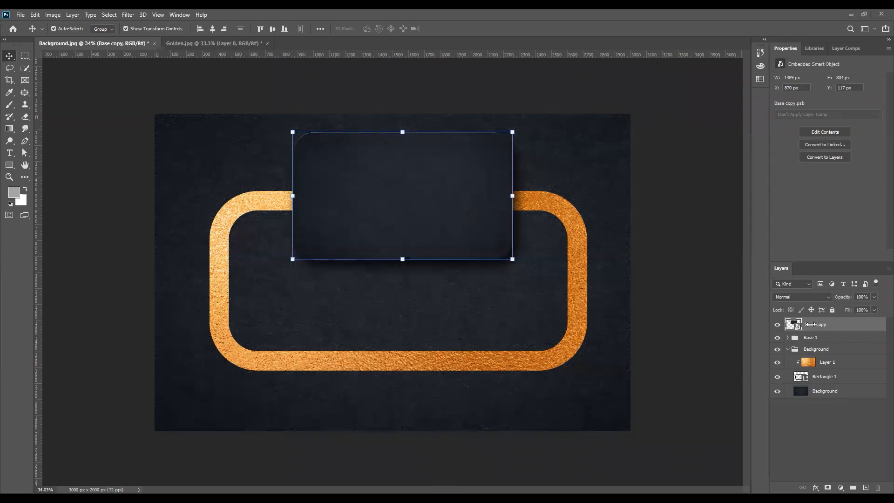
double_click(820, 324)
type("Double")
left_click(861, 332)
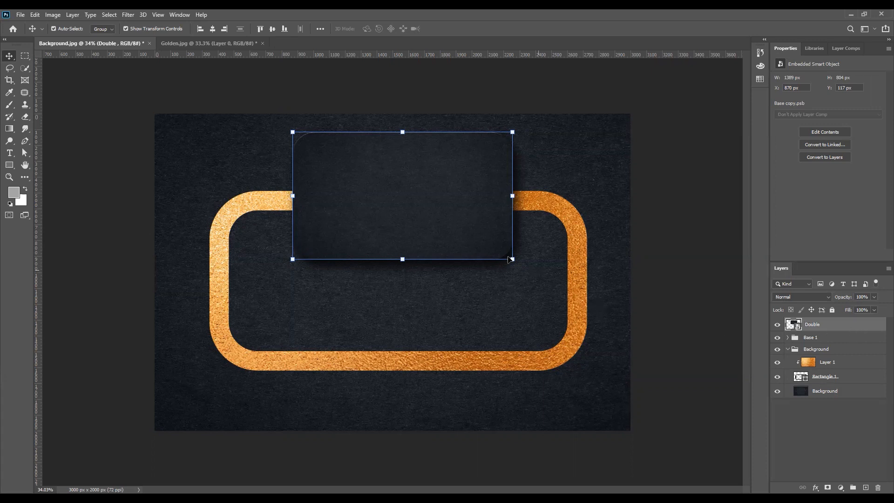
- Open the Double smart object's contents, Base copy.psb, then go back to Background.jpg
double_click(796, 326)
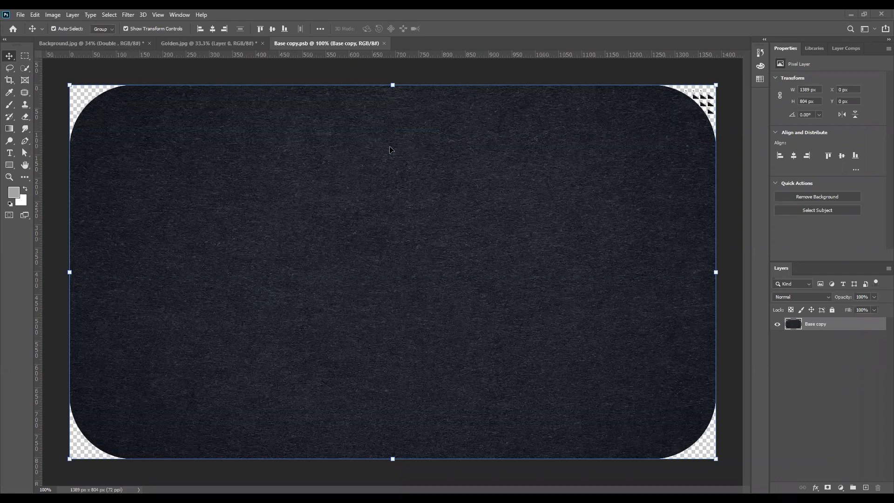
key("ctrl+Tab")
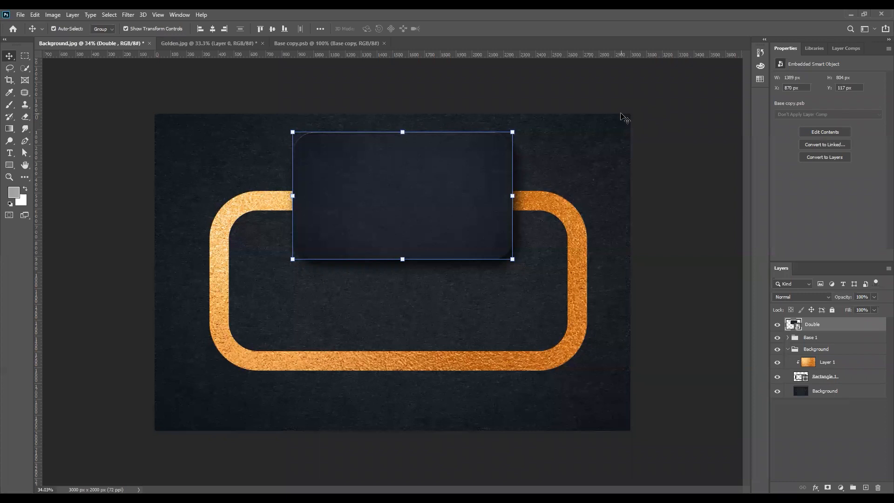
- Select the Double layer and open its smart object contents, Base copy.psb
left_click(685, 82)
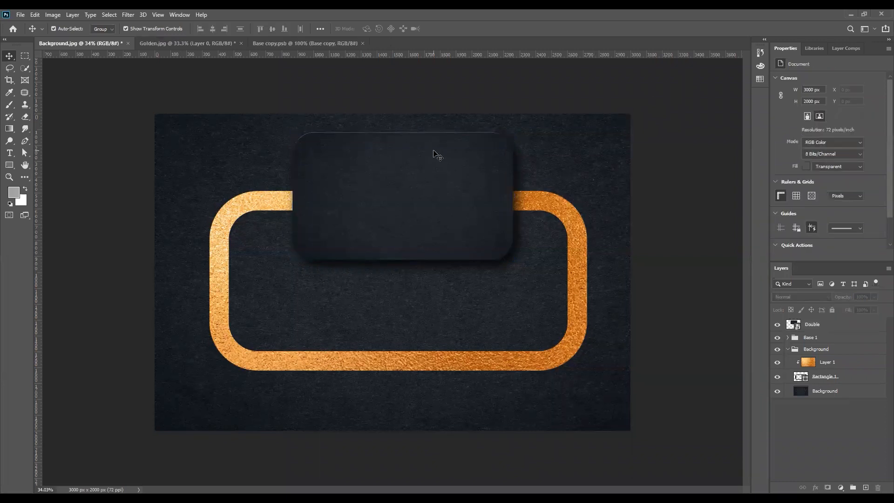
left_click(806, 326)
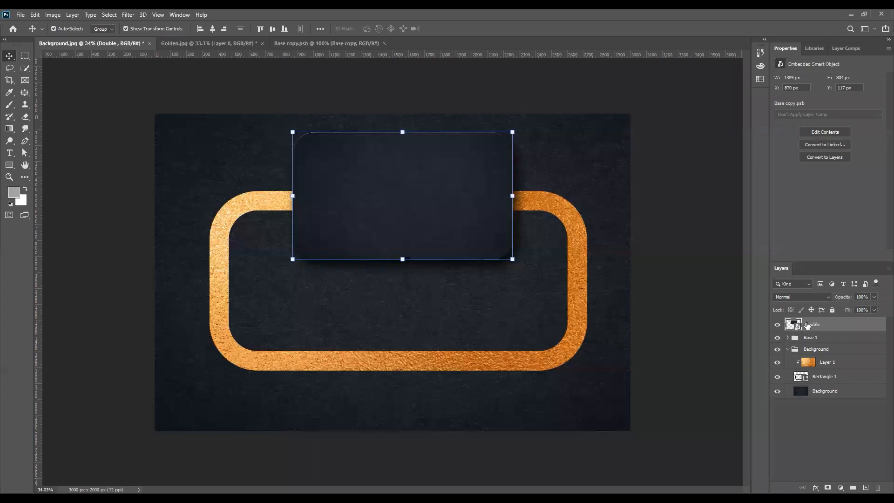
left_click(670, 268)
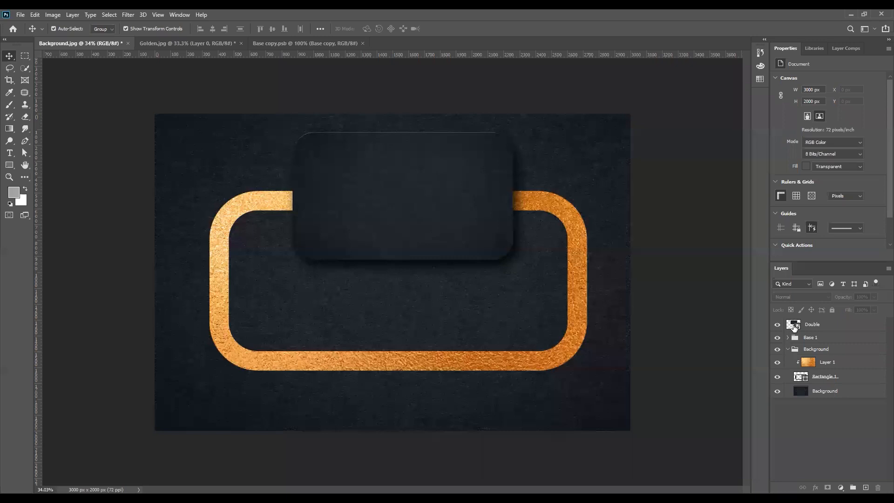
double_click(794, 326)
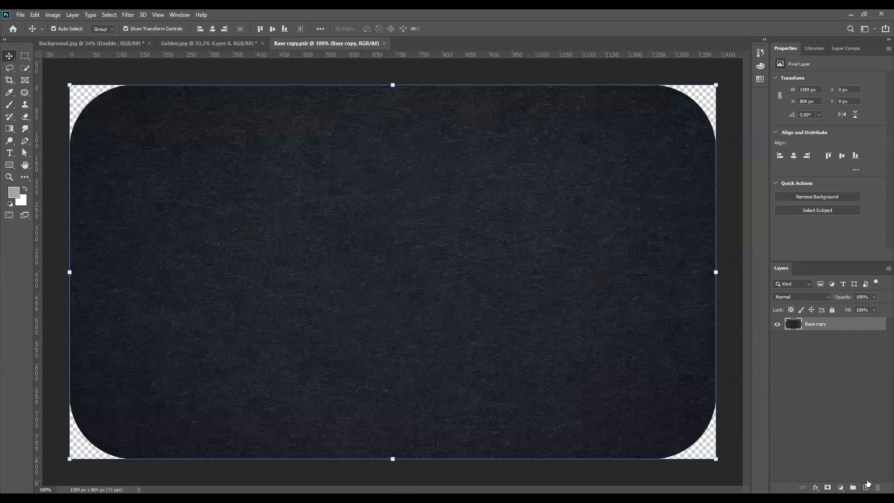
- Add a 'Lorem Ipsum' text layer on the card inside Base copy.psb
left_click(10, 153)
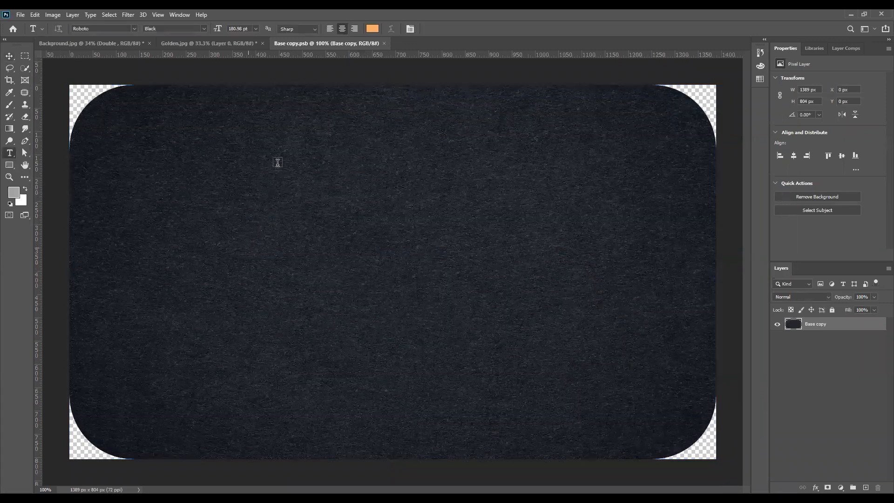
left_click(281, 189)
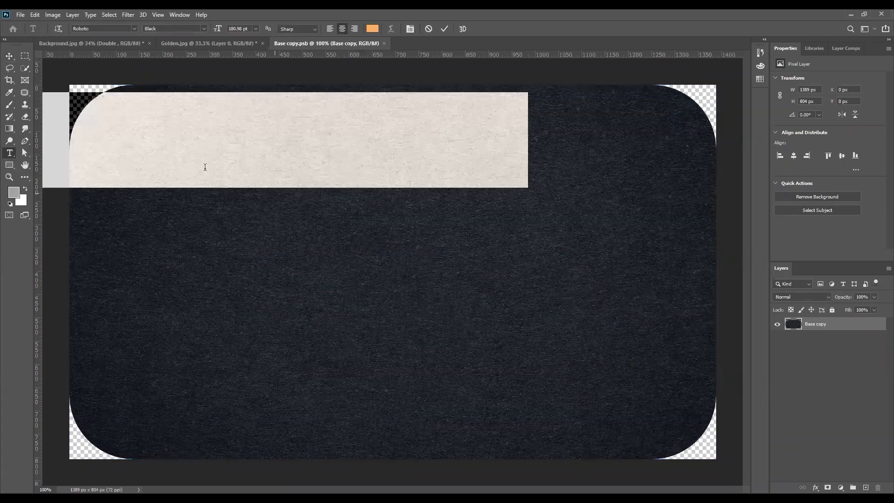
left_click(9, 56)
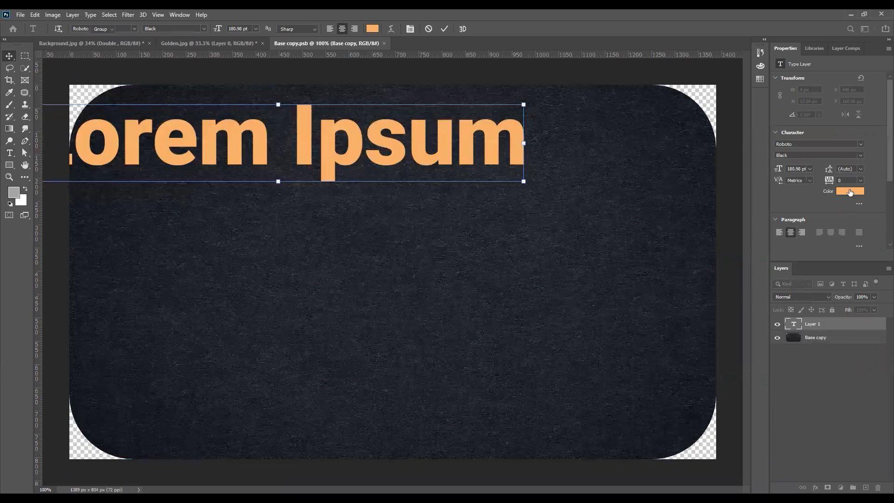
- Delete the dark Base copy layer, nudge Lorem Ipsum higher, save, and return to Background.jpg
left_click(813, 339)
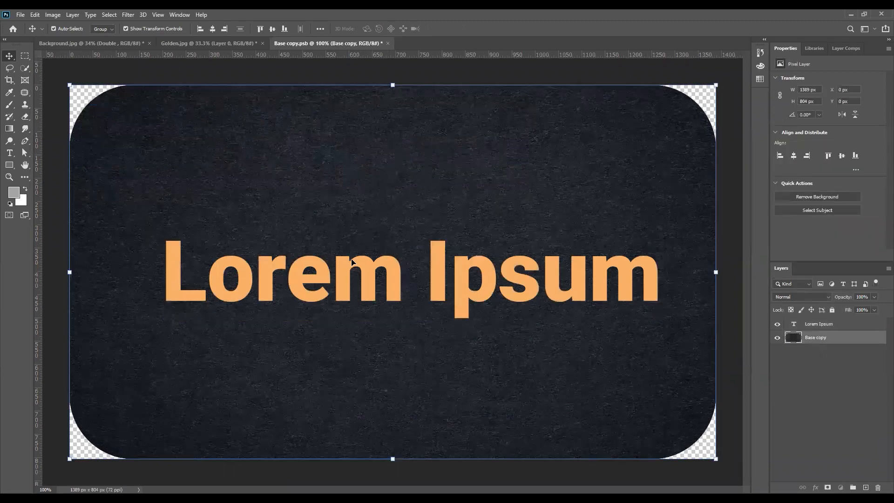
key("Delete")
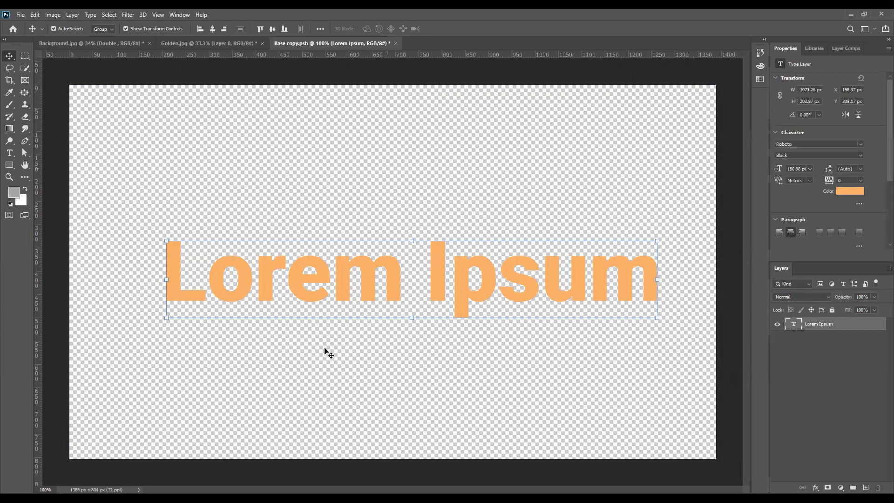
key("ctrl+s")
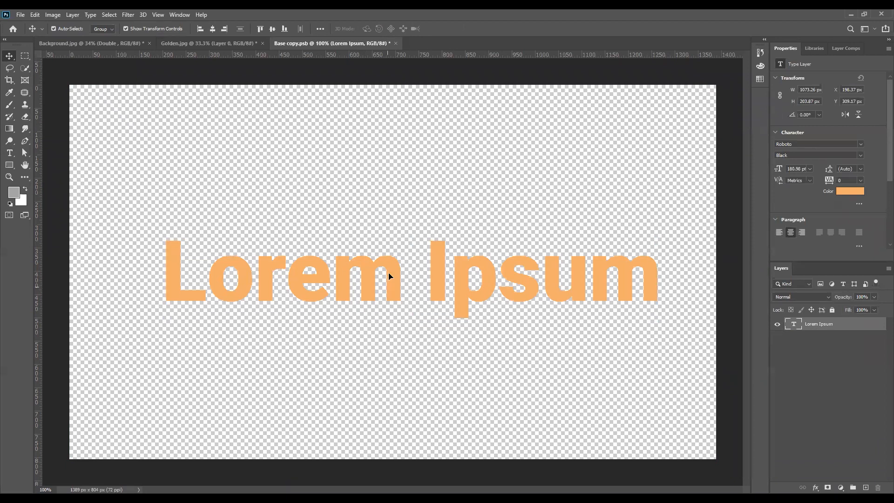
left_click_drag(385, 275, 383, 259)
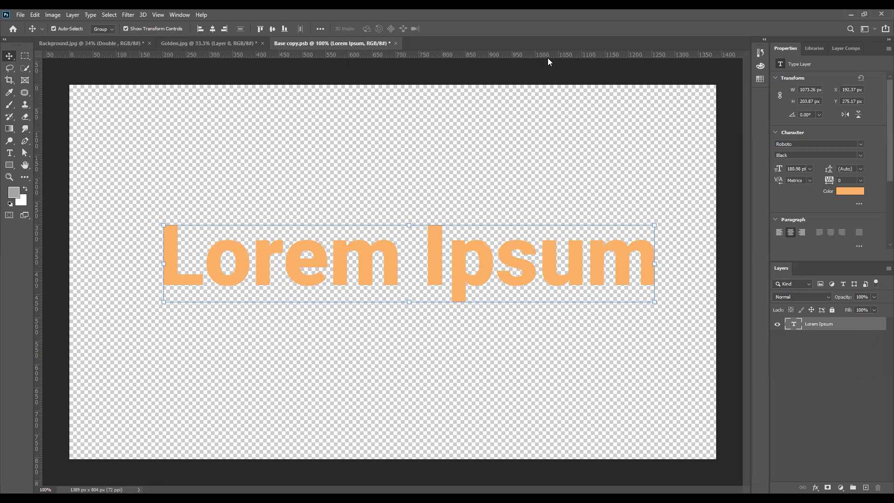
key("ctrl+s")
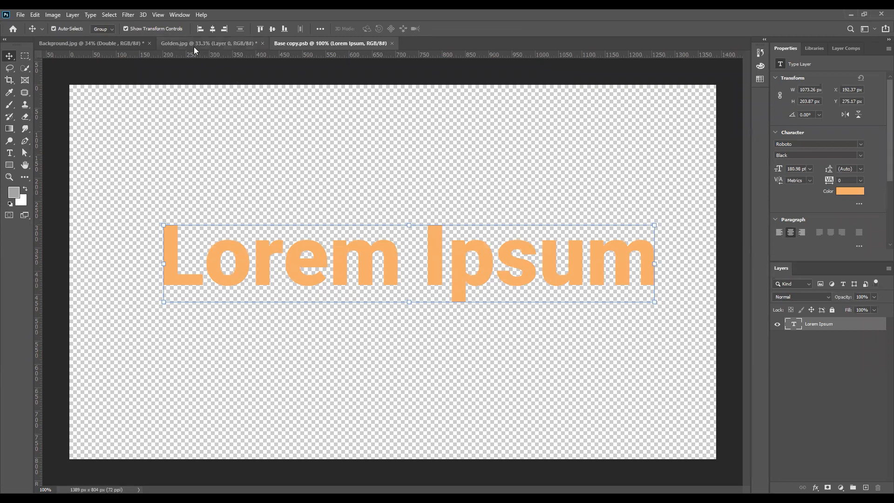
left_click(194, 46)
left_click(106, 46)
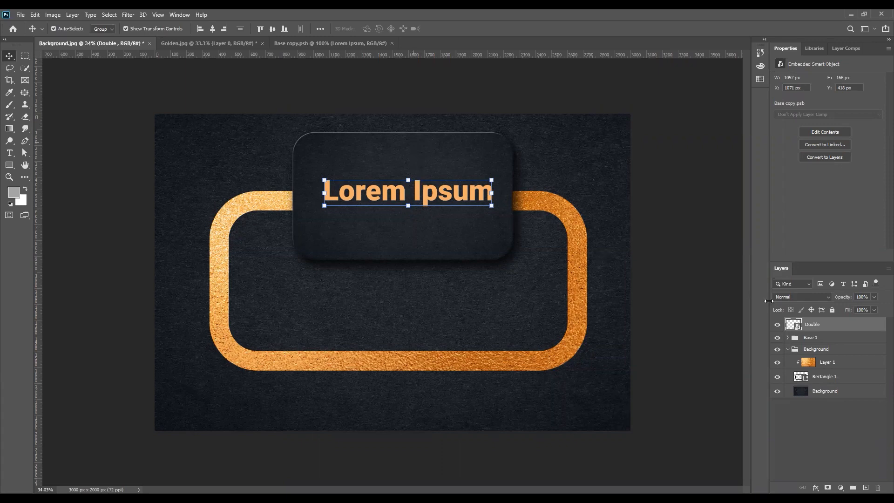
- Reopen the smart object contents and shrink Lorem Ipsum to about 41% in the top-left
double_click(793, 323)
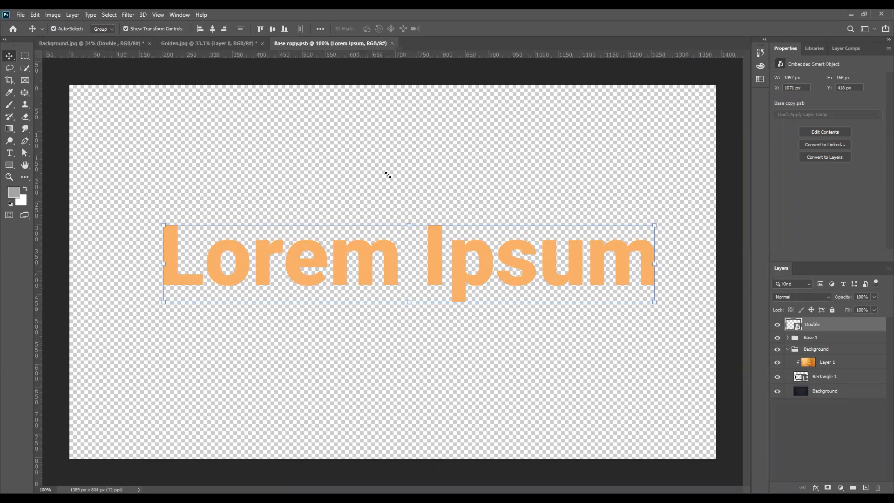
key("ctrl+t")
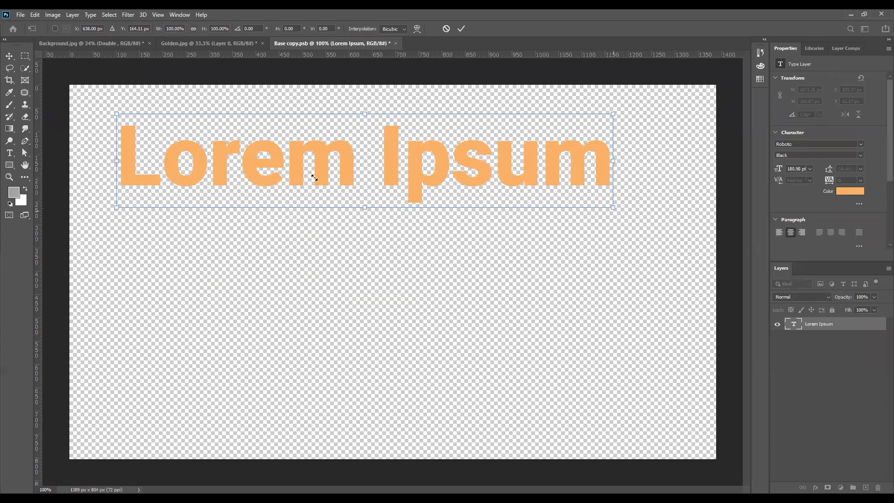
left_click_drag(314, 177, 205, 144)
key("Return")
- Duplicate the text below Lorem Ipsum and retype it as a smaller 'Digital marketing' line
key("ctrl+j")
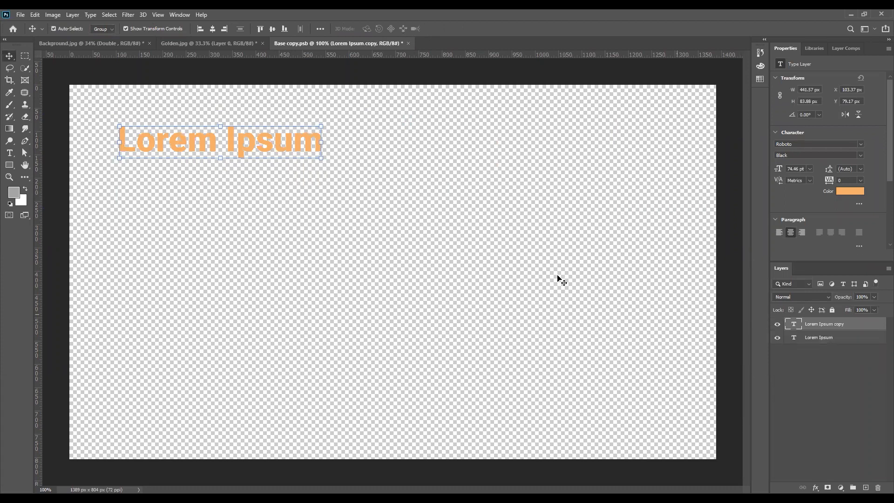
left_click_drag(236, 148, 203, 181)
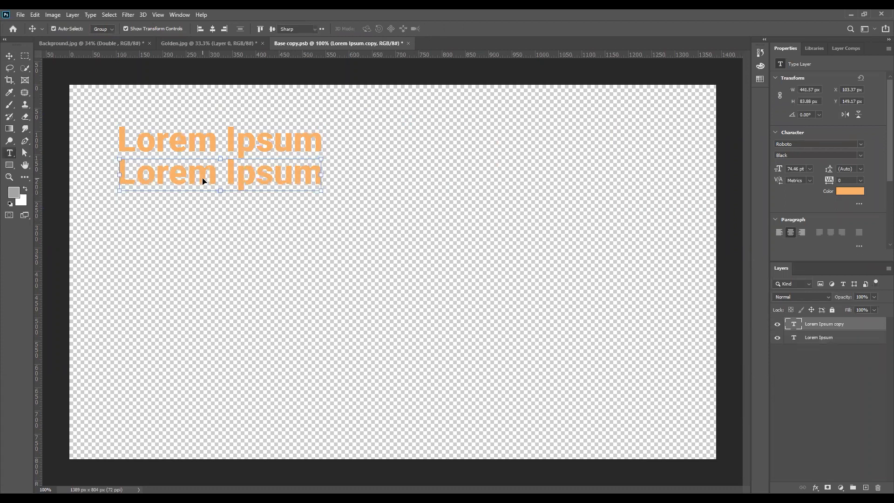
double_click(203, 182)
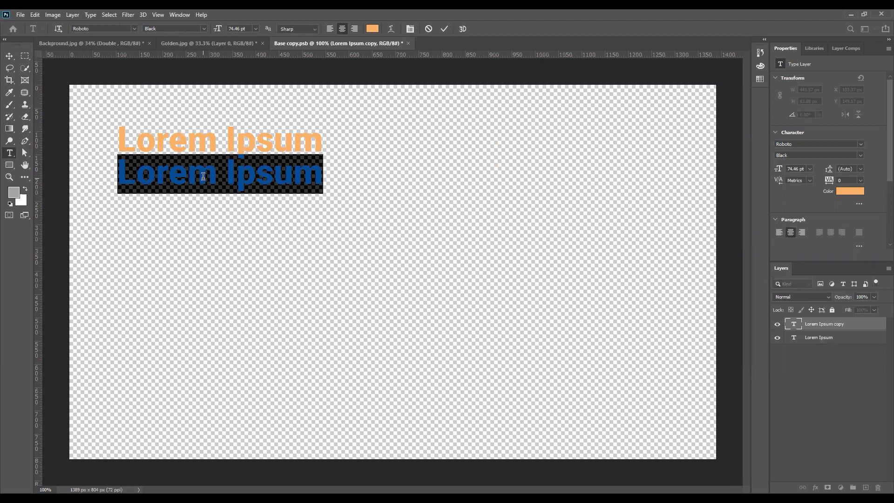
key("BackSpace")
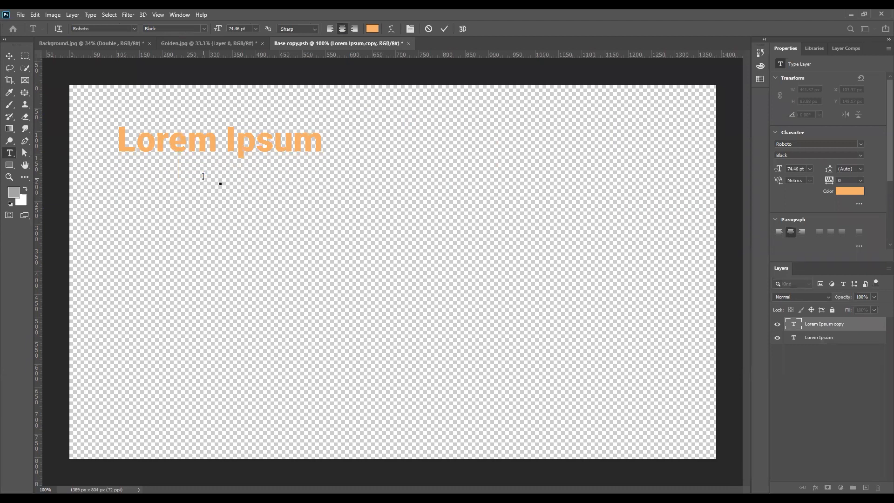
type("Digit")
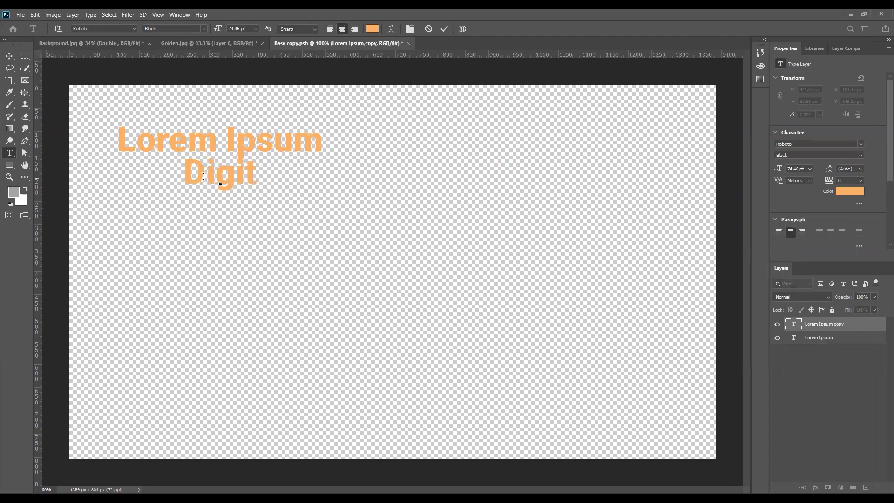
type("al marke")
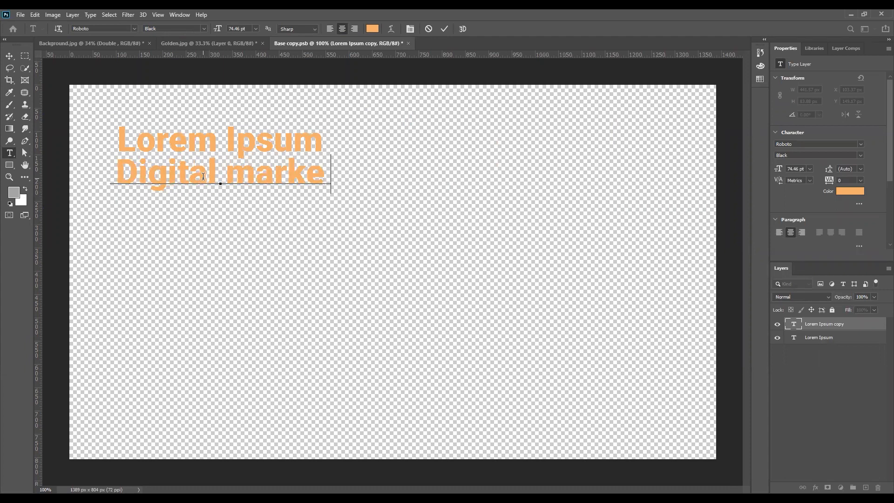
type("ting")
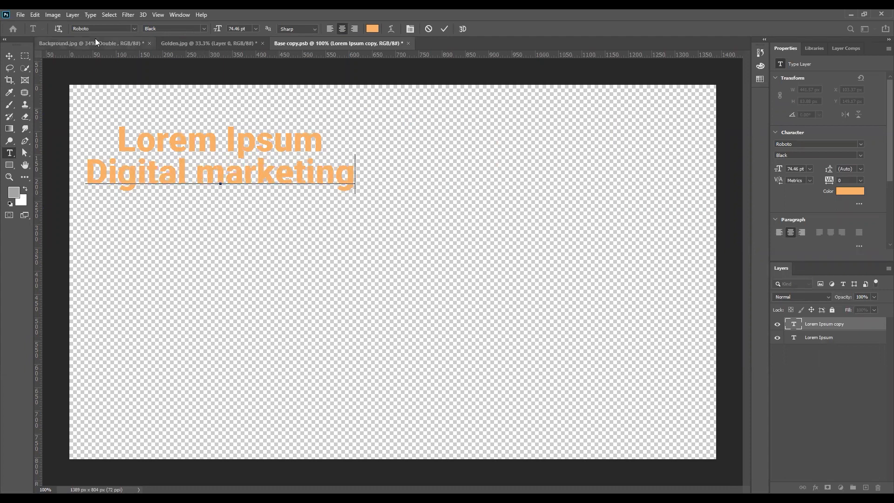
left_click(9, 57)
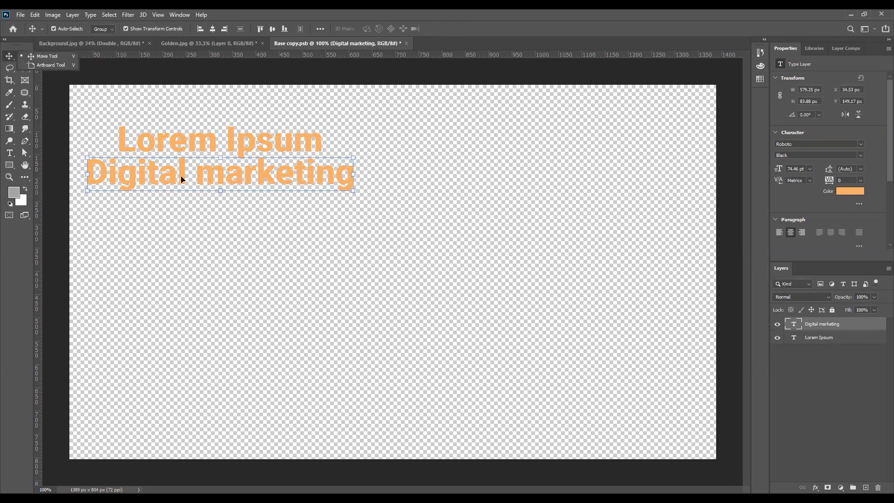
left_click(415, 210)
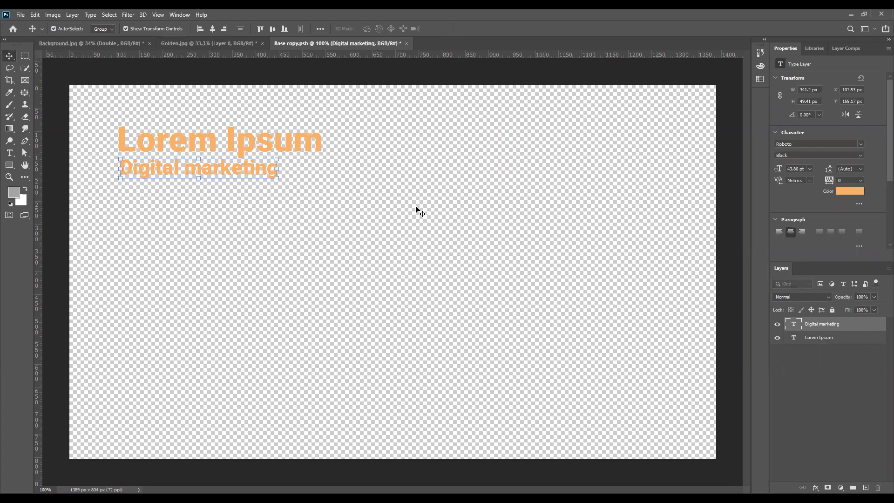
left_click(727, 215)
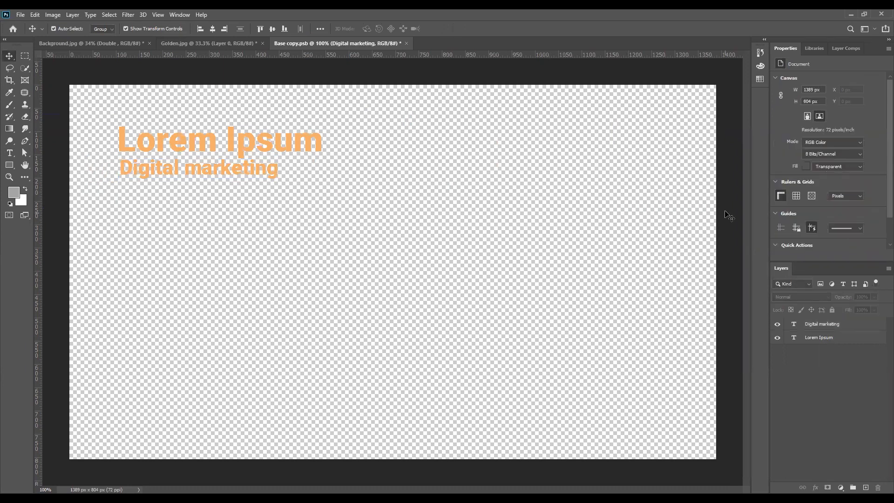
left_click(195, 43)
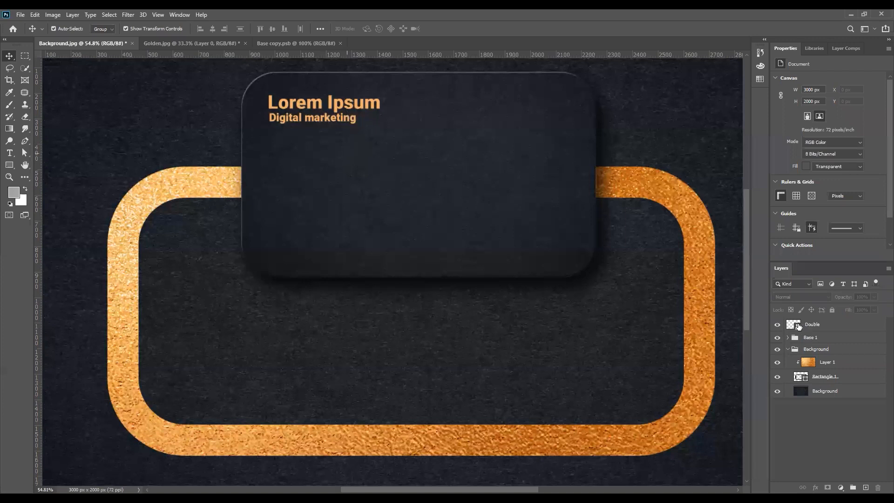
- Select the Double layer, then select the gold rounded outline layer further down
left_click(797, 326)
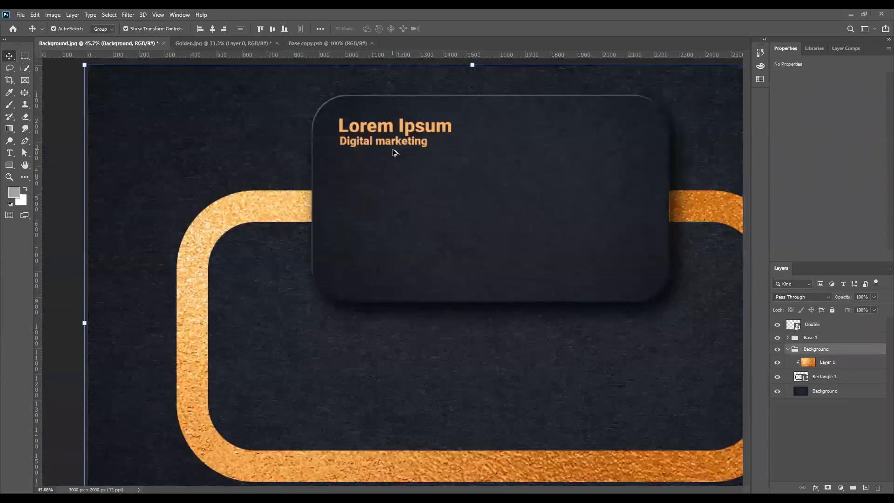
scroll(464, 371, "down", 2)
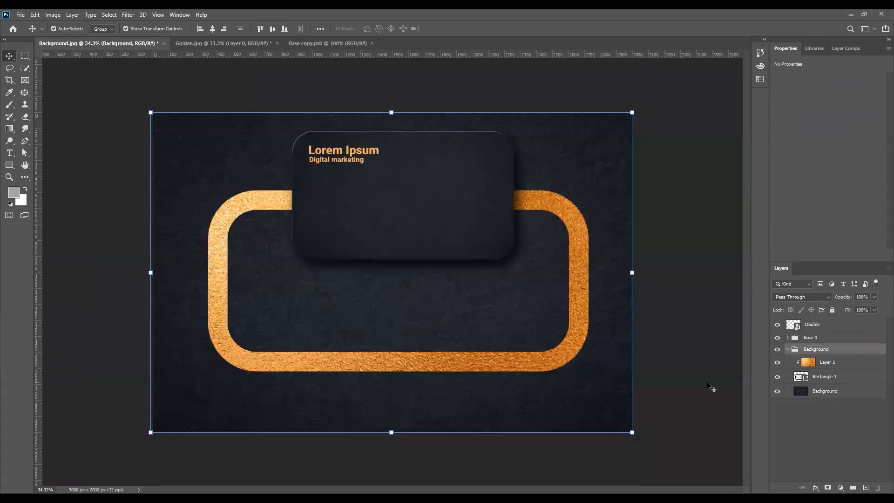
left_click(813, 376)
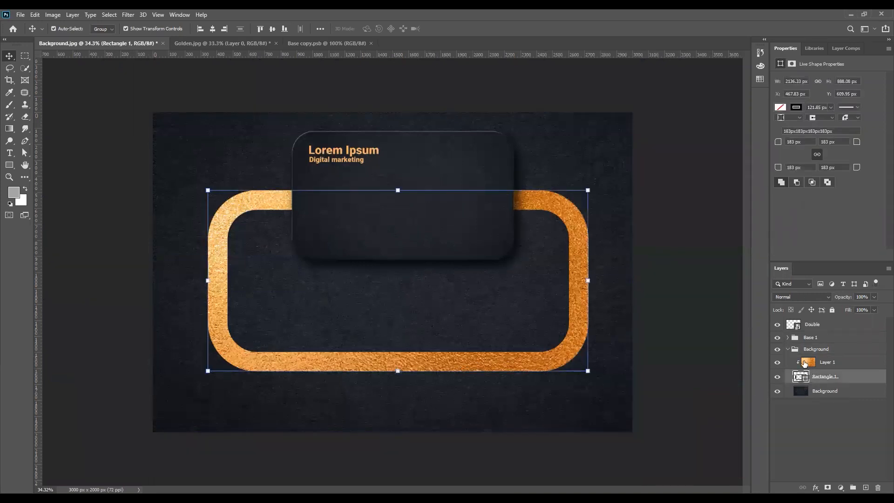
- Duplicate the gold texture Layer 1 above Double and clip it to the card
left_click(823, 366)
left_click_drag(830, 365, 825, 321)
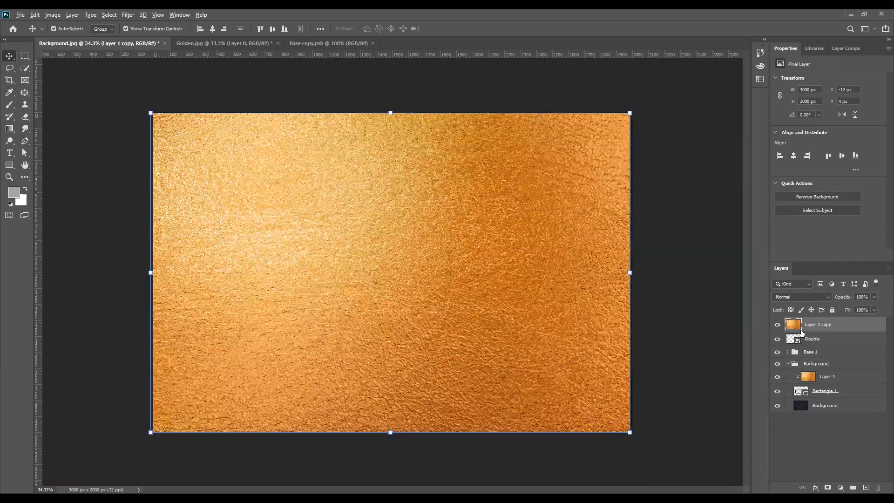
left_click(801, 328, "alt")
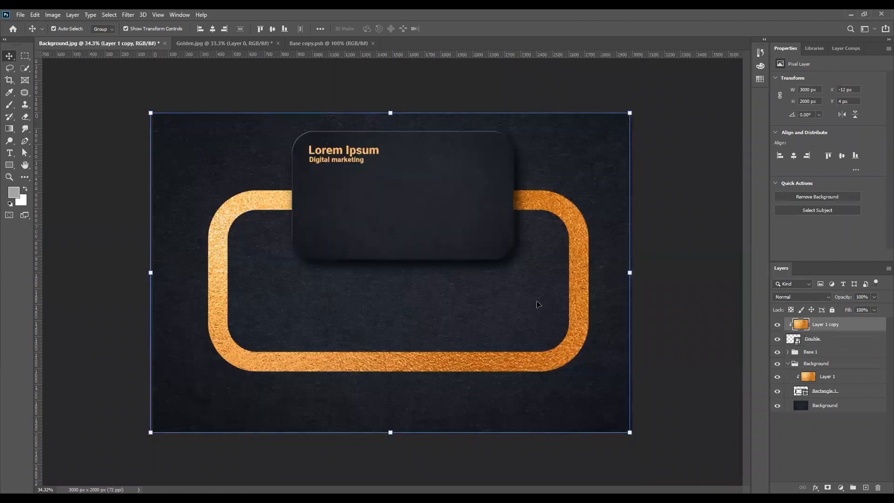
- Scale the gold texture copy to about 70% and clip it onto the Double text
key("ctrl+t")
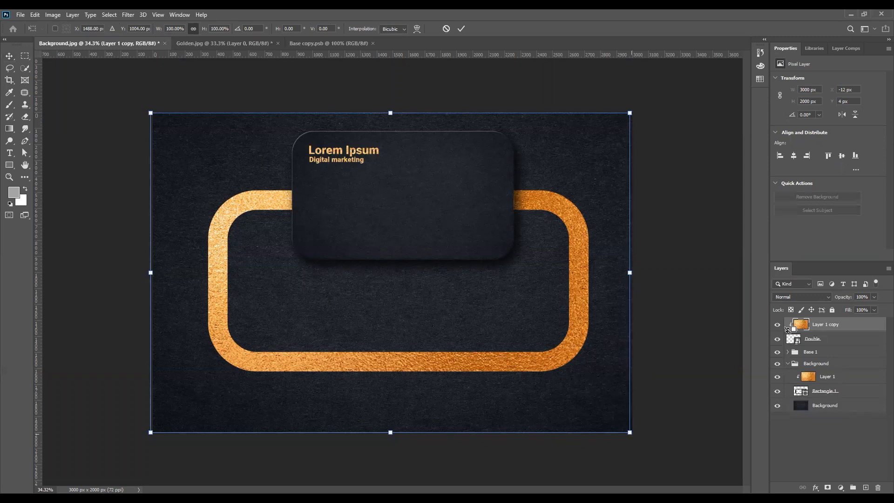
key("Return")
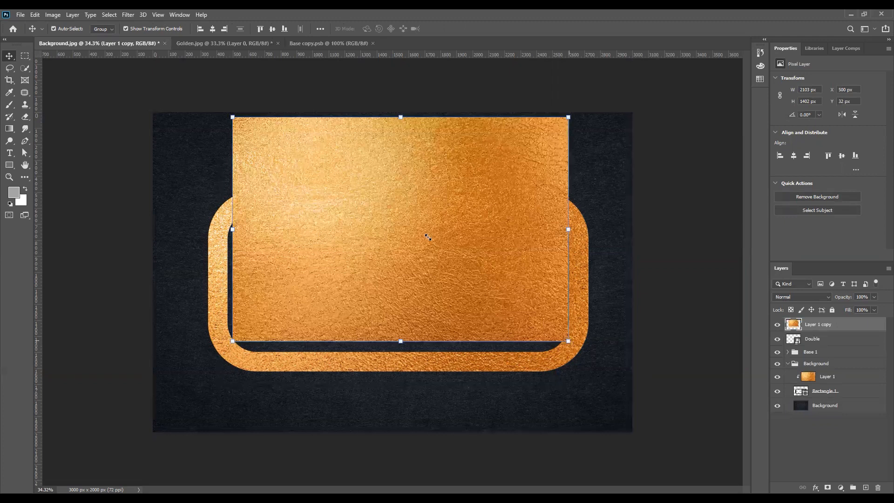
key("ctrl+t")
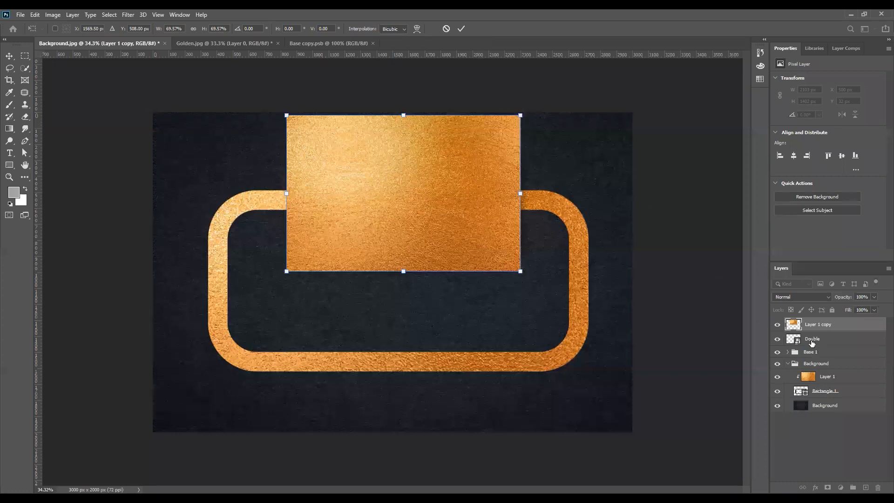
key("Return")
left_click(804, 329, "alt")
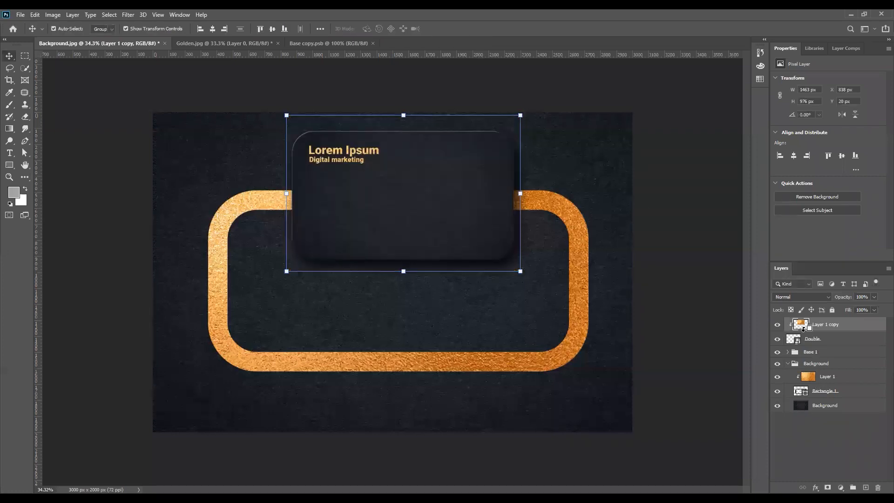
scroll(320, 152, "up", 3)
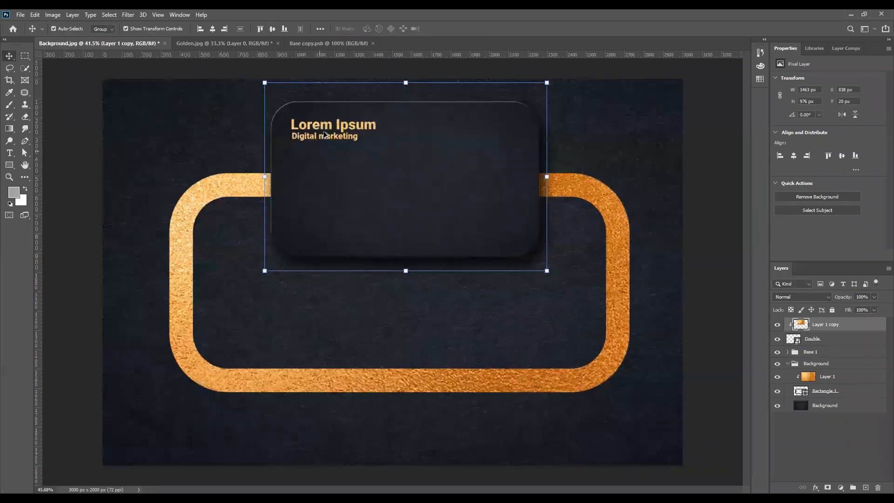
scroll(285, 172, "up", 5)
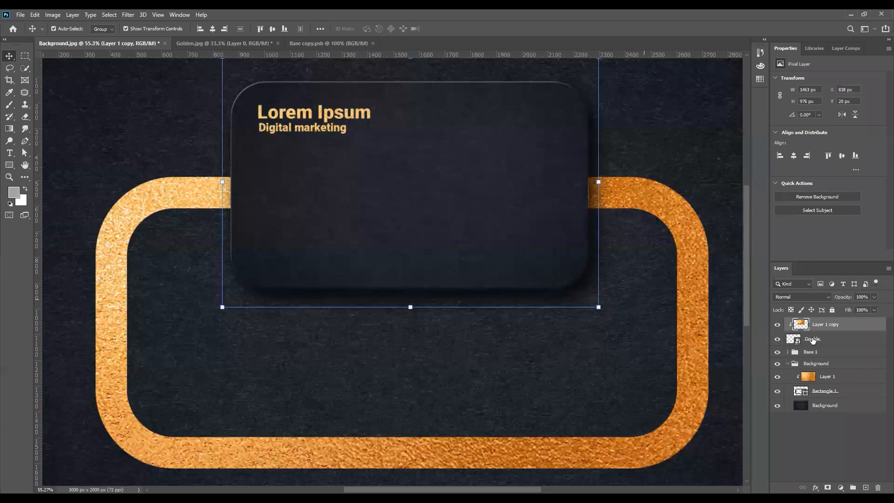
- In the Double smart object, scale the Lorem Ipsum and Digital marketing lines to about 196%, centred
double_click(793, 341)
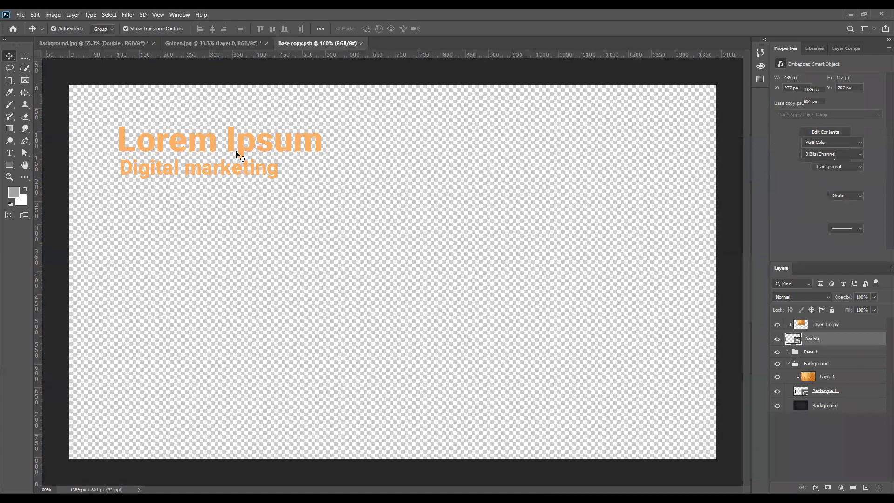
key("ctrl+t")
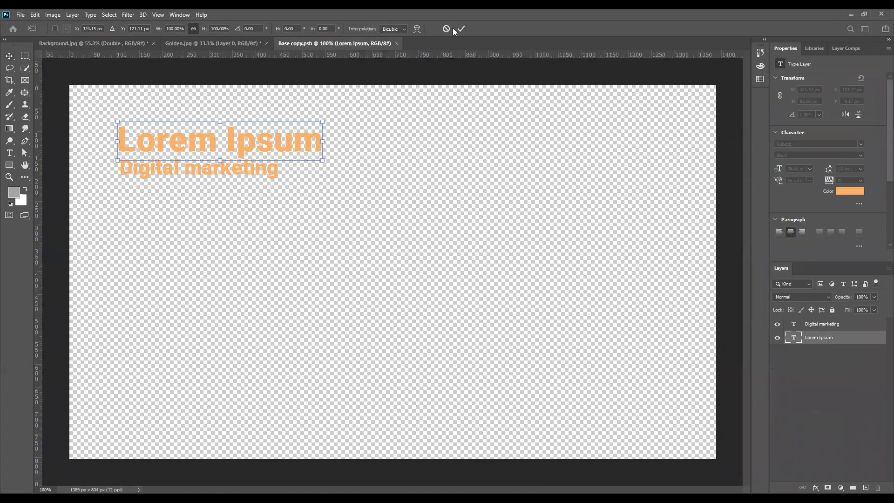
key("Return")
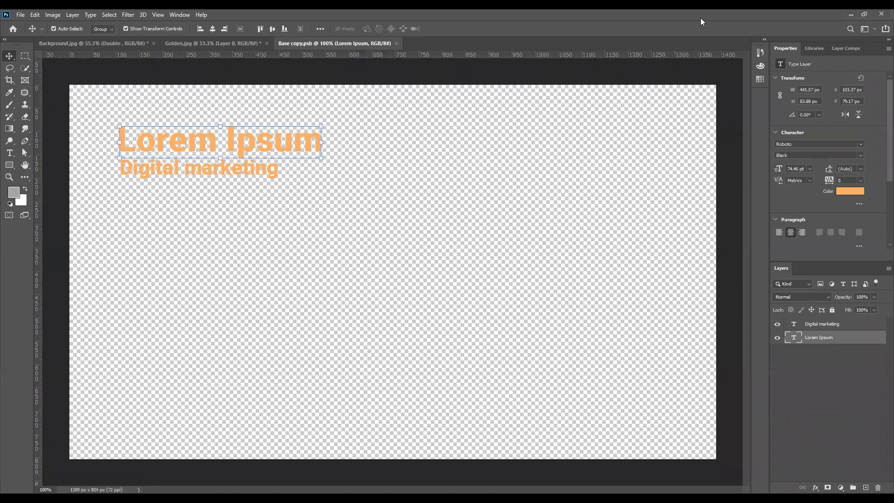
left_click(320, 29)
left_click(263, 142)
left_click(280, 175, "shift")
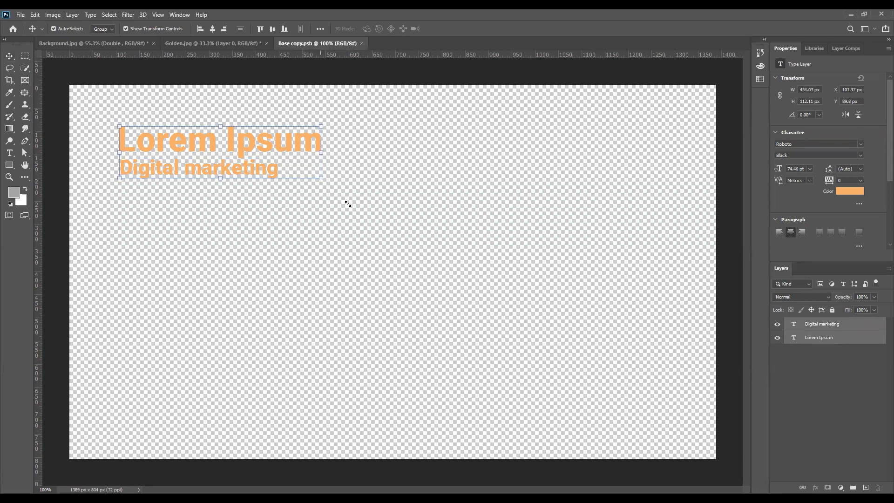
key("ctrl+t")
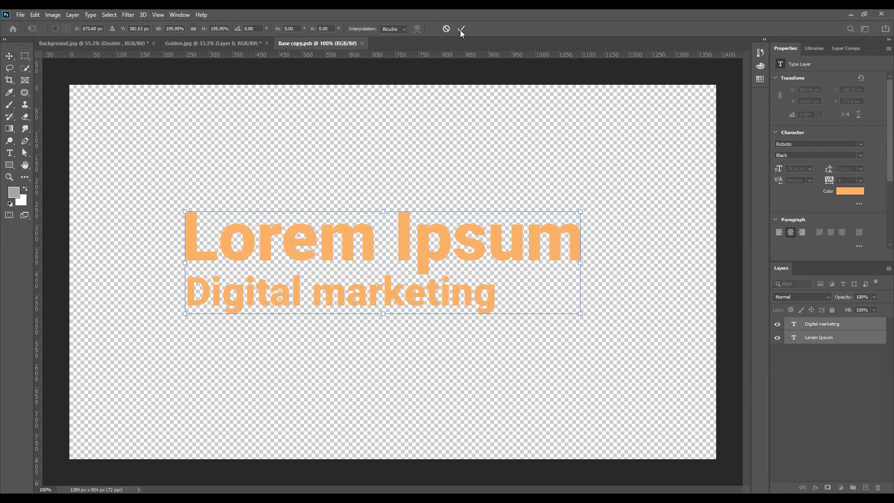
left_click(461, 28)
left_click(203, 43)
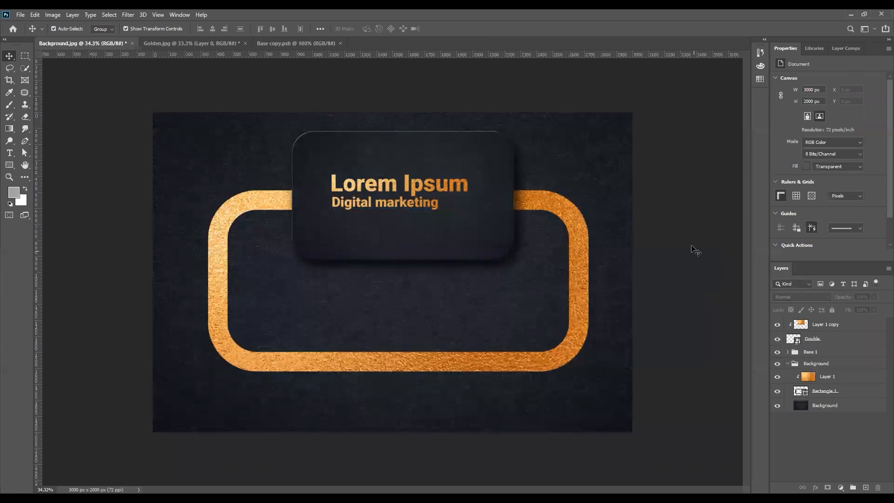
scroll(692, 248, "up", 1)
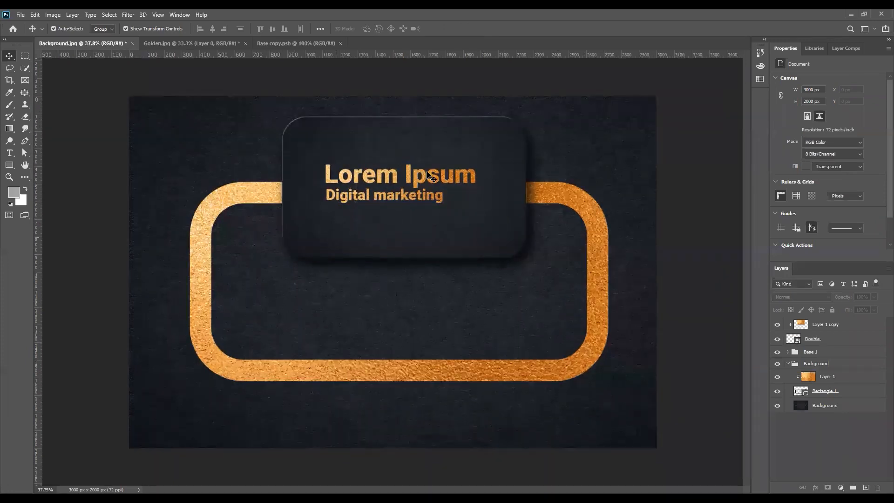
scroll(427, 173, "up", 5)
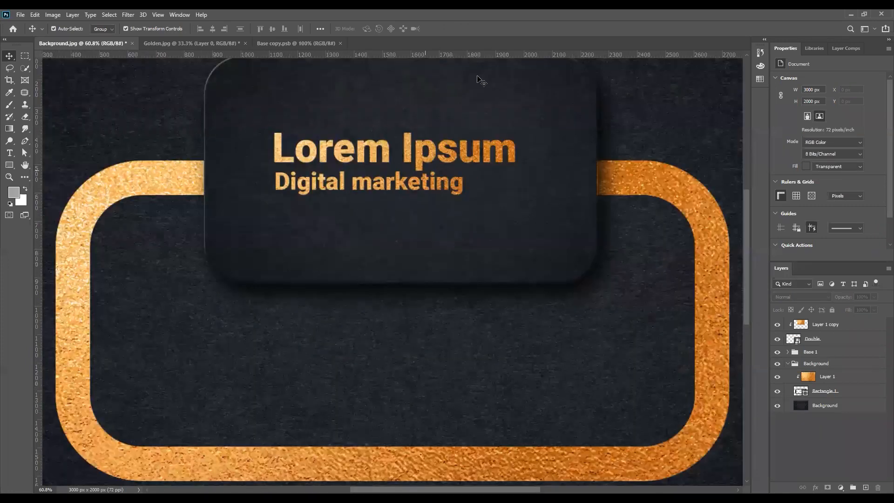
scroll(427, 173, "up", 2)
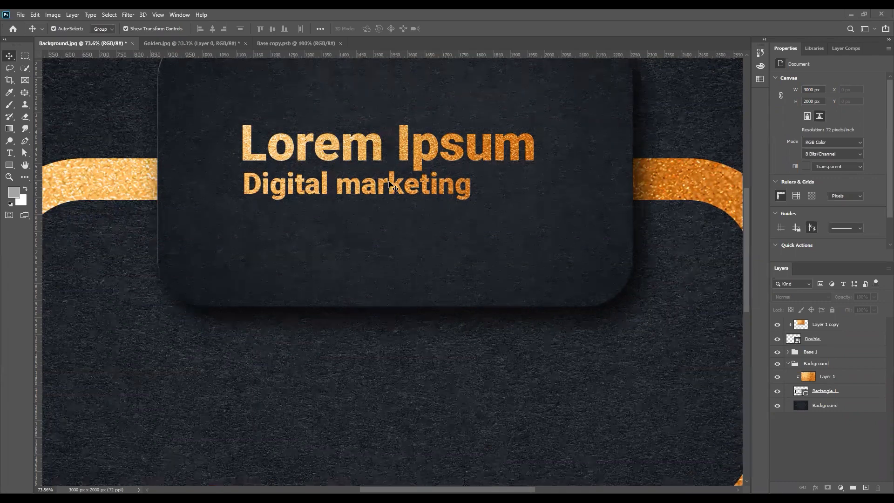
scroll(390, 183, "down", 3)
scroll(419, 160, "up", 3)
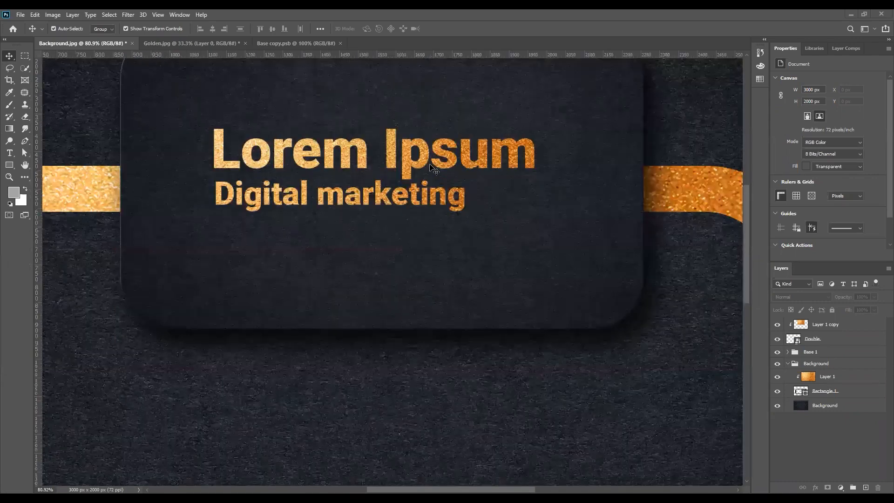
scroll(465, 184, "down", 3)
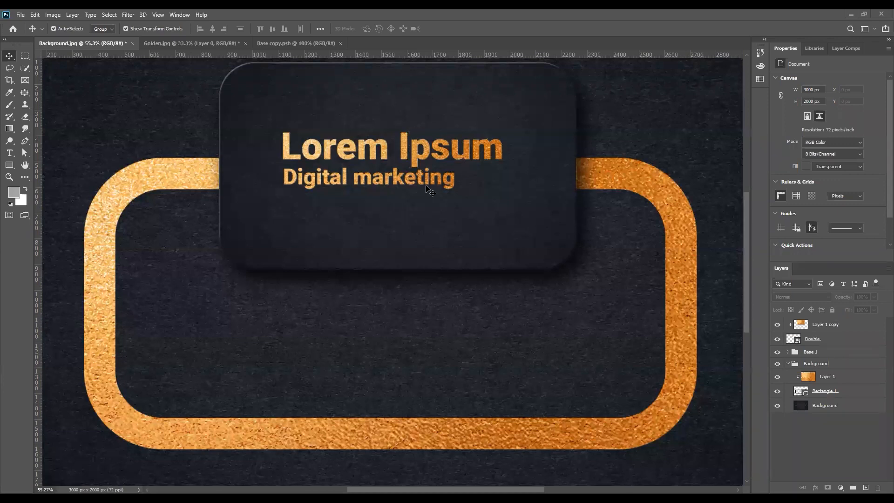
scroll(429, 189, "down", 3)
scroll(408, 195, "up", 2)
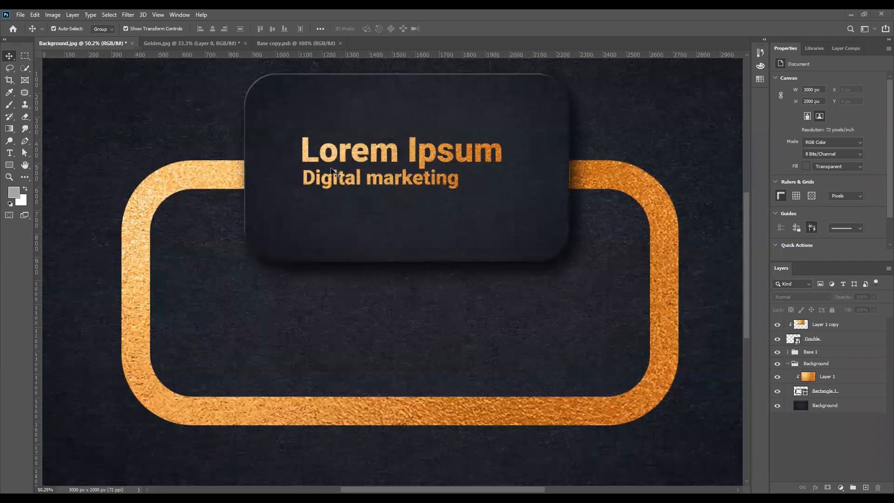
scroll(381, 184, "down", 2)
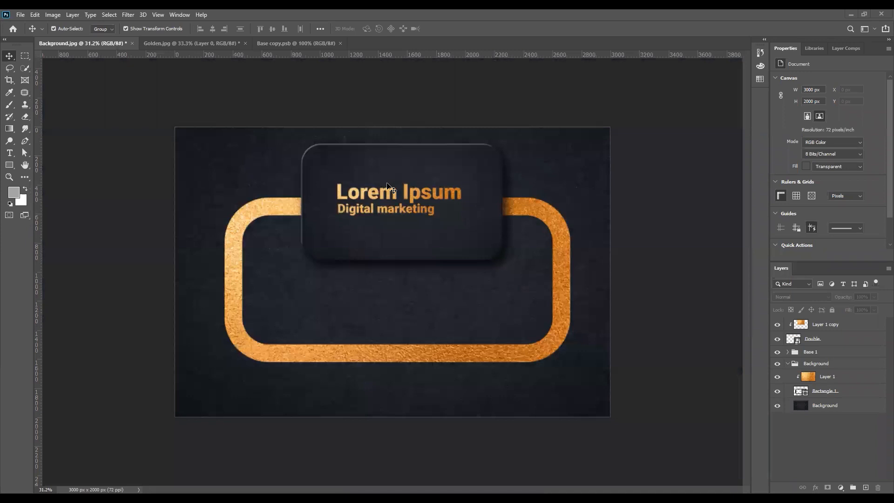
scroll(391, 184, "up", 2)
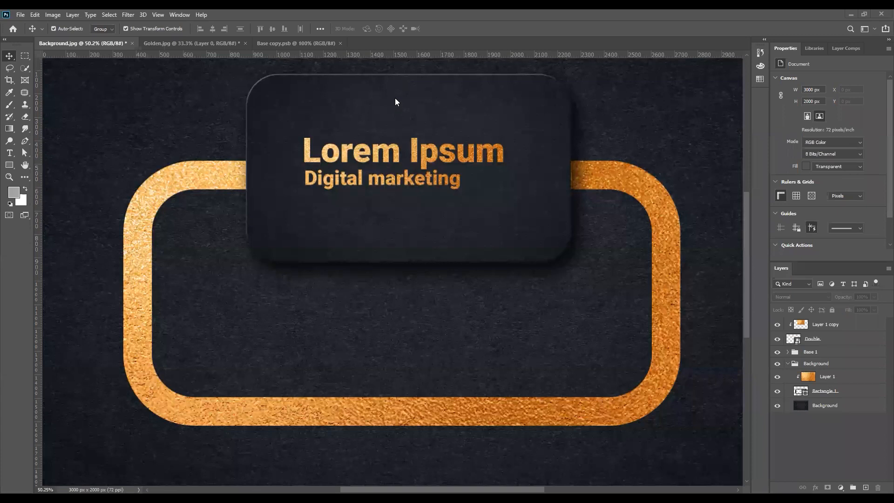
scroll(413, 205, "down", 2)
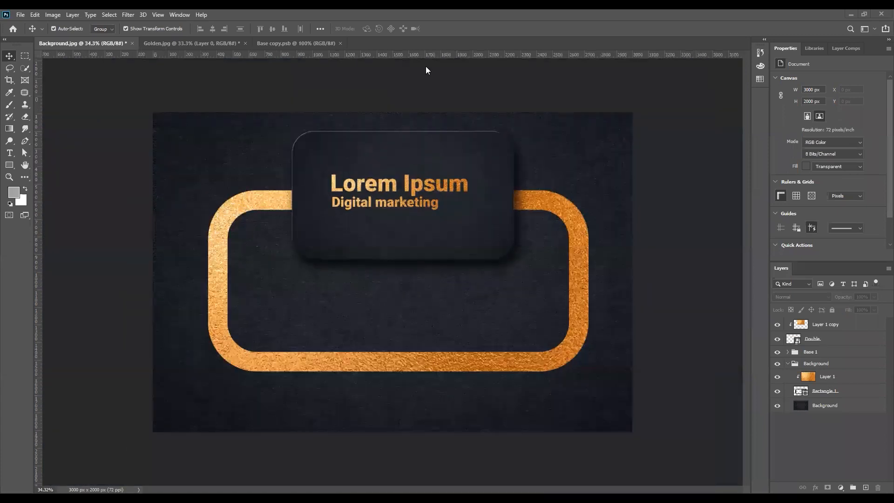
scroll(400, 140, "up", 2)
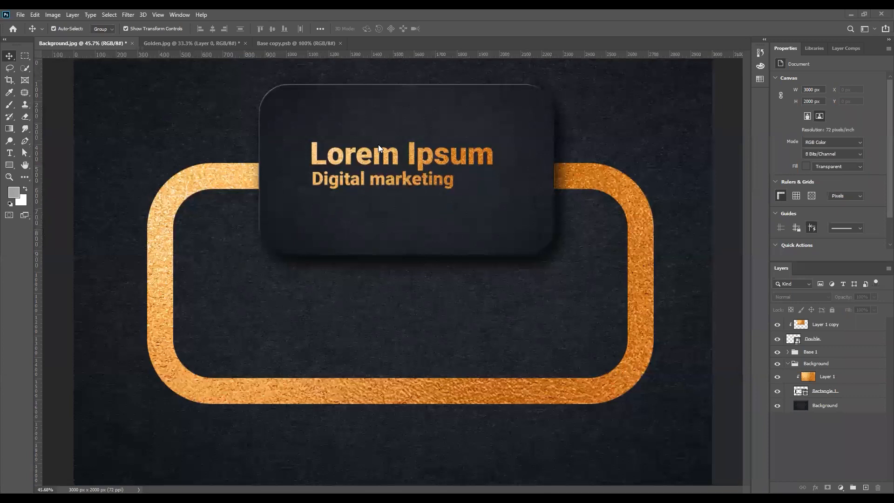
- Group the gold texture copy and Double text layers into a group named 'Editable'
left_click(823, 326)
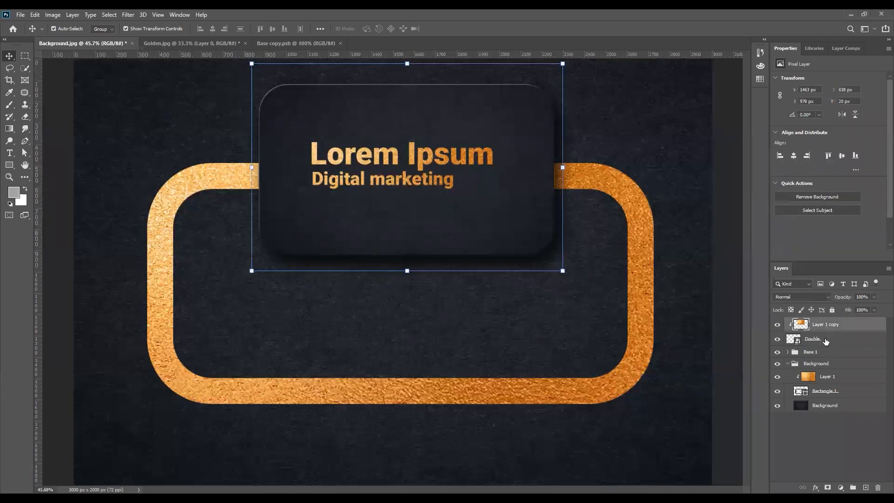
double_click(816, 339)
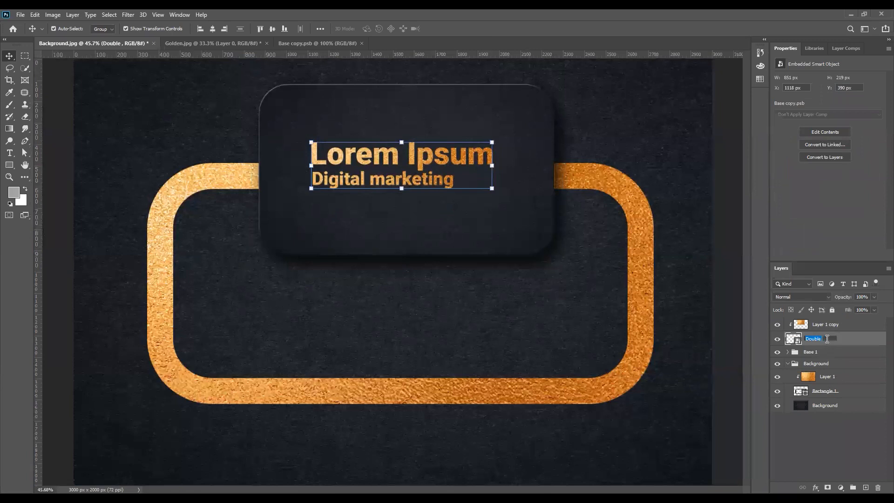
key("Return")
left_click(841, 328, "shift")
key("ctrl+g")
double_click(810, 328)
type("E")
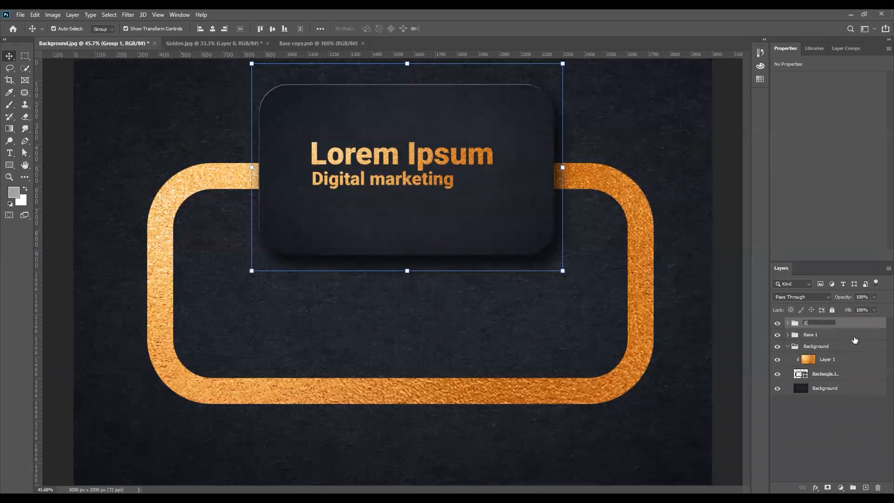
type("dita")
key("Return")
- Group Editable with Base 1 as 'front' and duplicate the front group
left_click(816, 335, "shift")
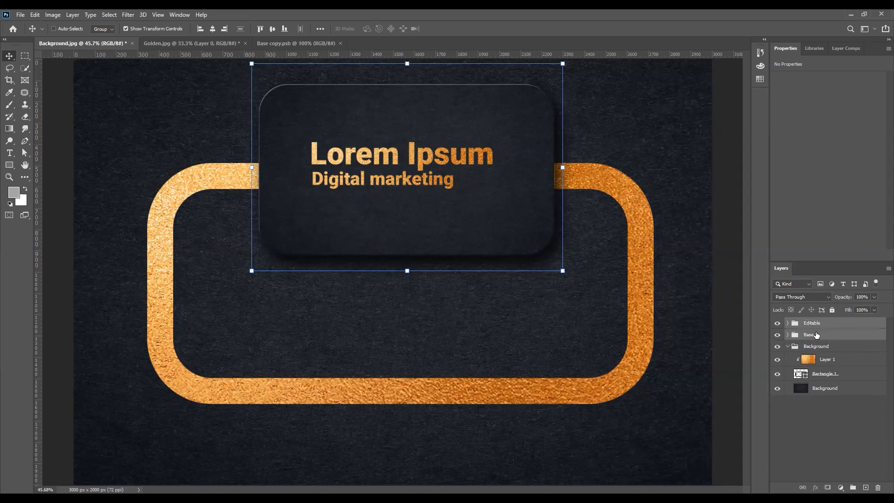
key("ctrl+g")
left_click(777, 323, "ctrl")
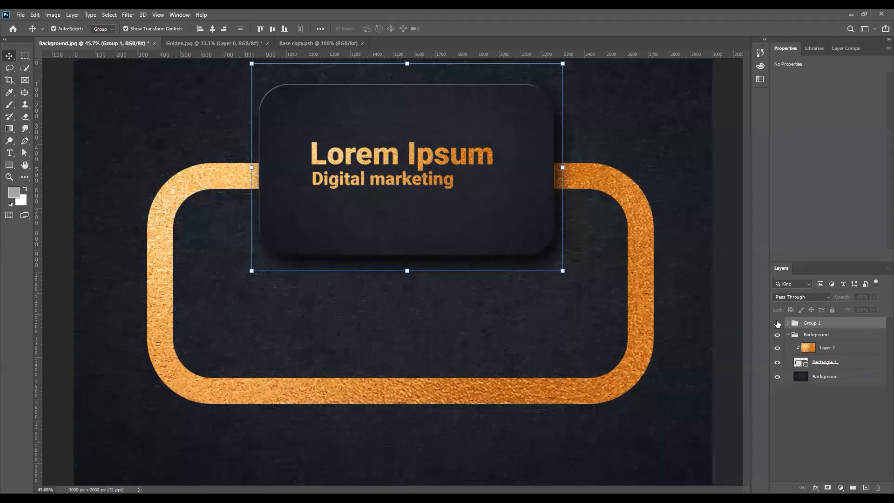
double_click(811, 322)
type("Fr")
key("Return")
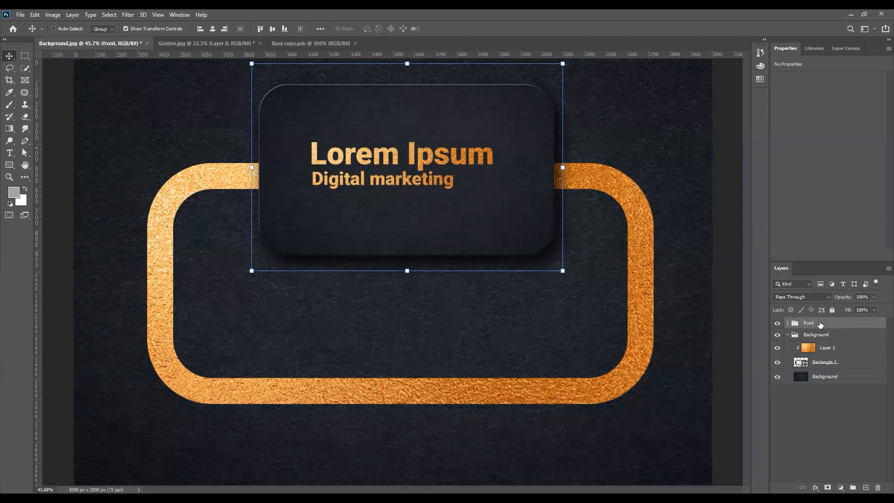
key("ctrl+j")
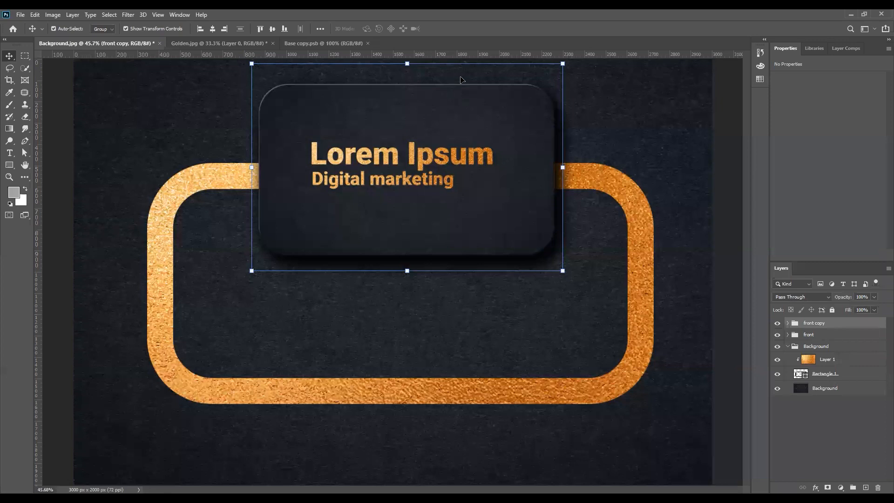
scroll(441, 82, "down", 1)
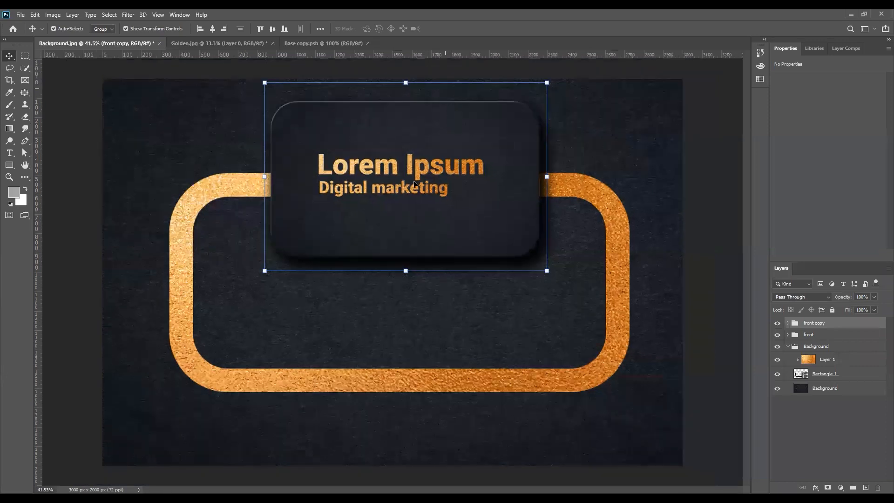
scroll(414, 270, "down", 2)
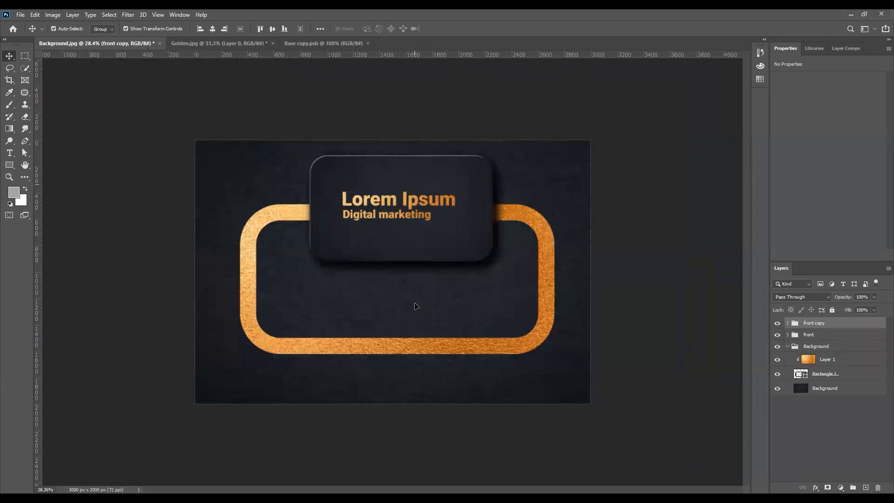
left_click_drag(415, 307, 416, 306)
scroll(421, 185, "up", 2)
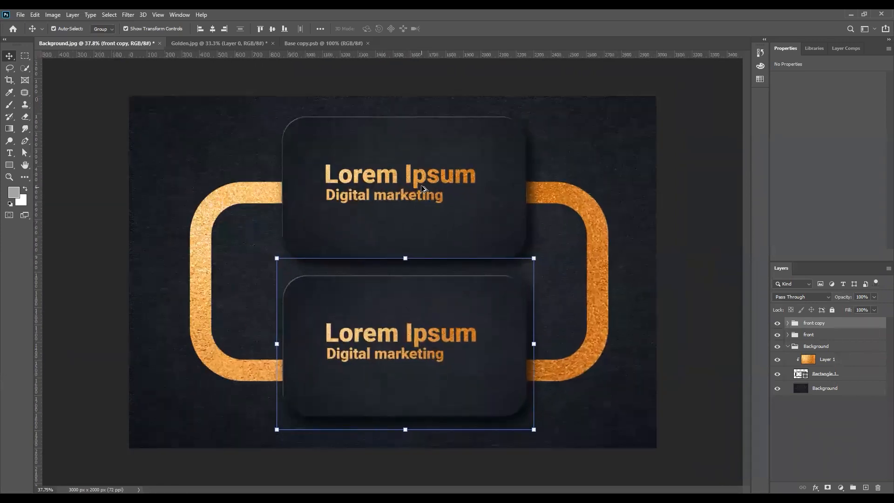
left_click(668, 279)
scroll(371, 279, "down", 1)
scroll(372, 279, "up", 3)
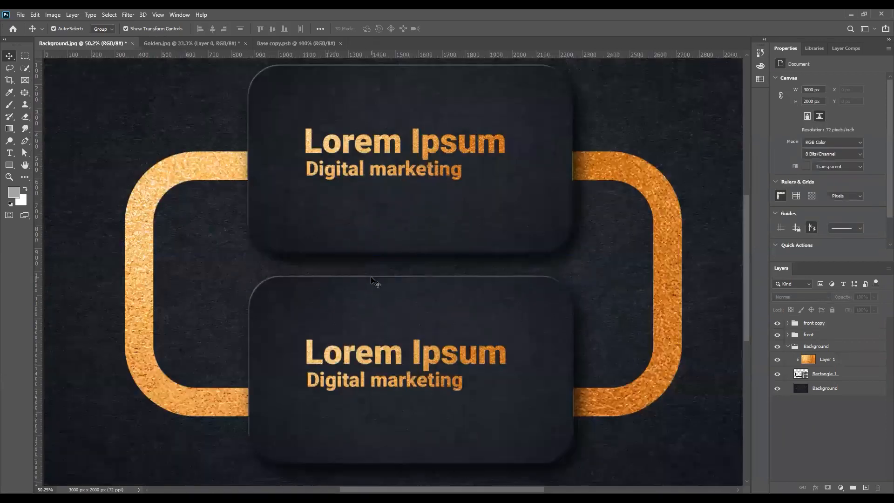
scroll(372, 277, "down", 1)
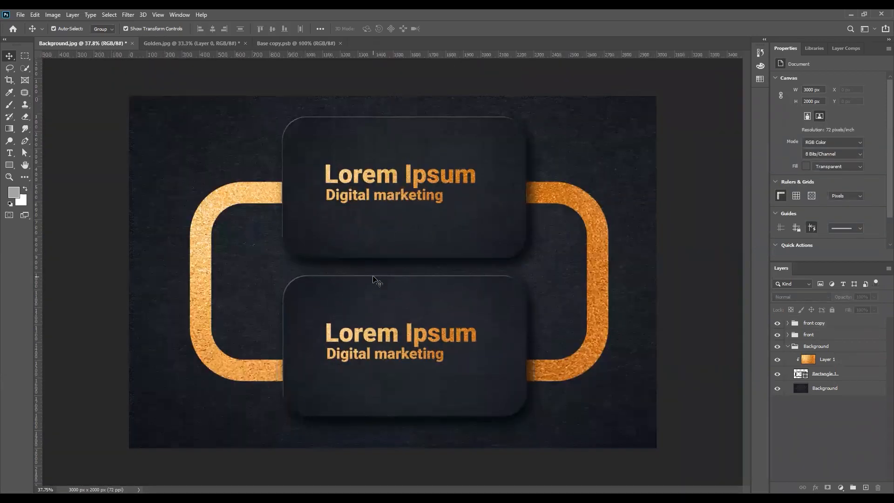
- Rename the front copy group to 'Backg'
double_click(824, 323)
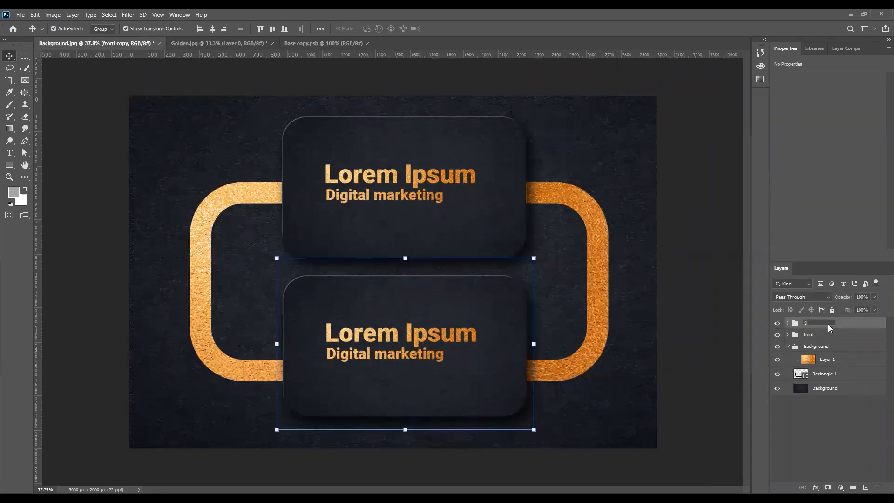
type("Backg")
key("Return")
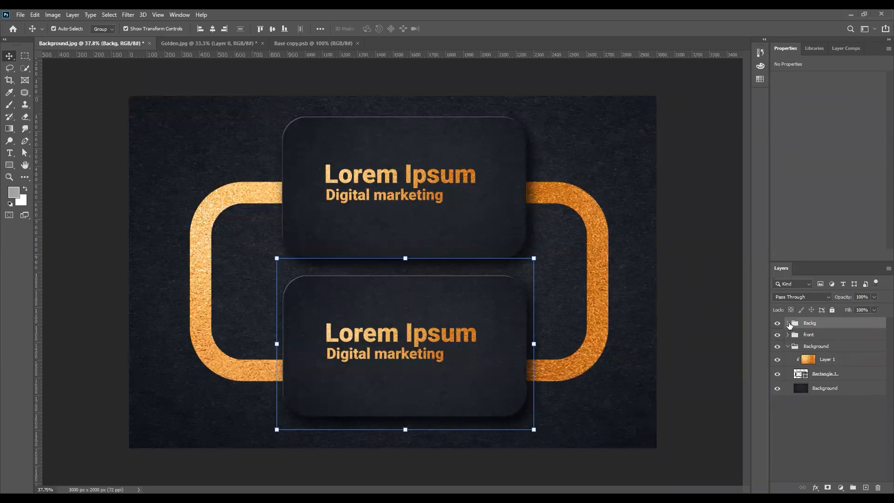
- Expand Backg and its Editable group, then select the Double smart object layer
left_click(788, 323)
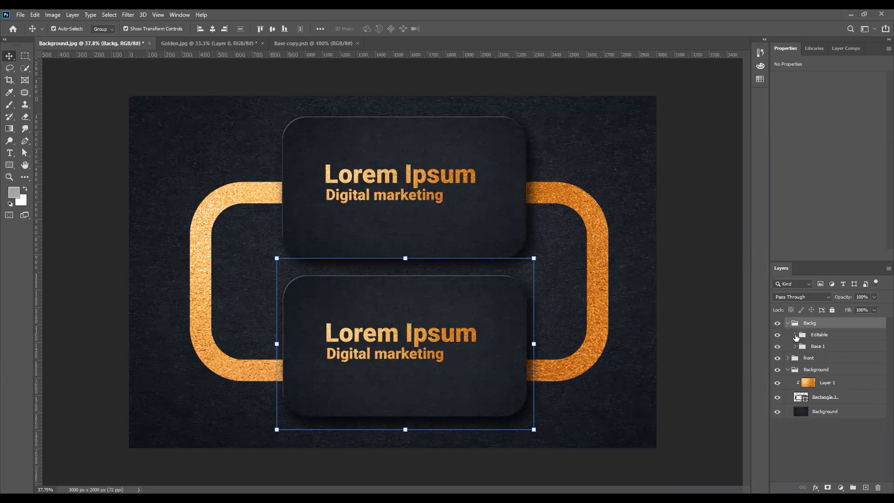
left_click(795, 335)
left_click(785, 362)
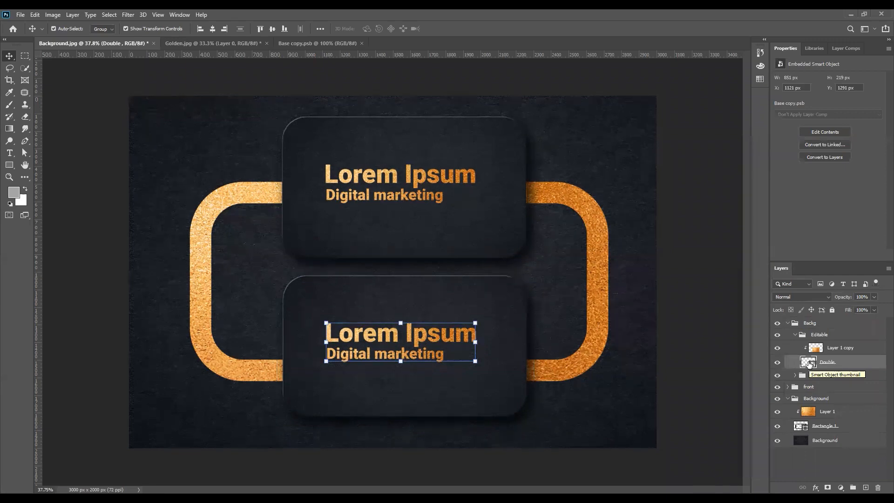
- Fill the Double smart object's top layer with white and save it when closing the document
double_click(808, 363)
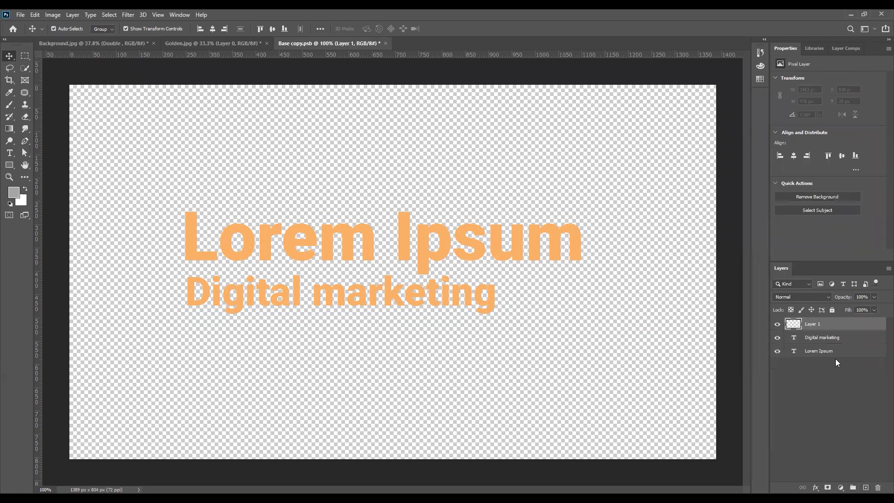
key("ctrl+BackSpace")
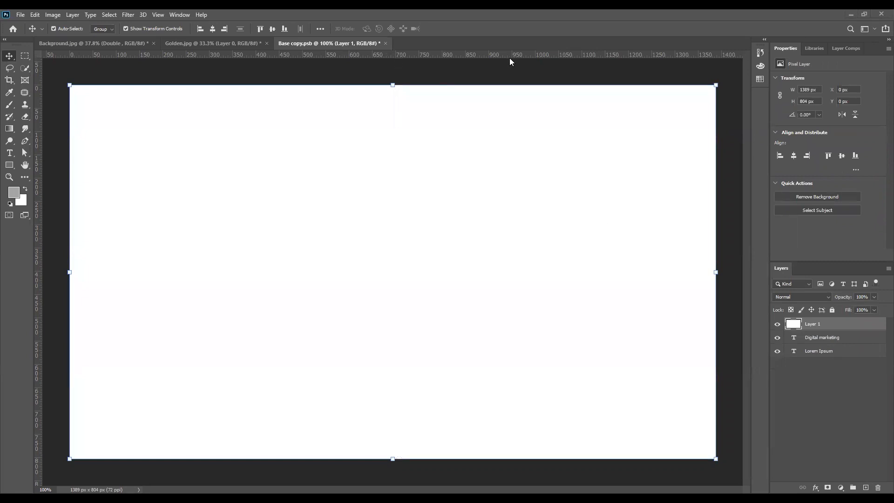
left_click(385, 44)
left_click(509, 220)
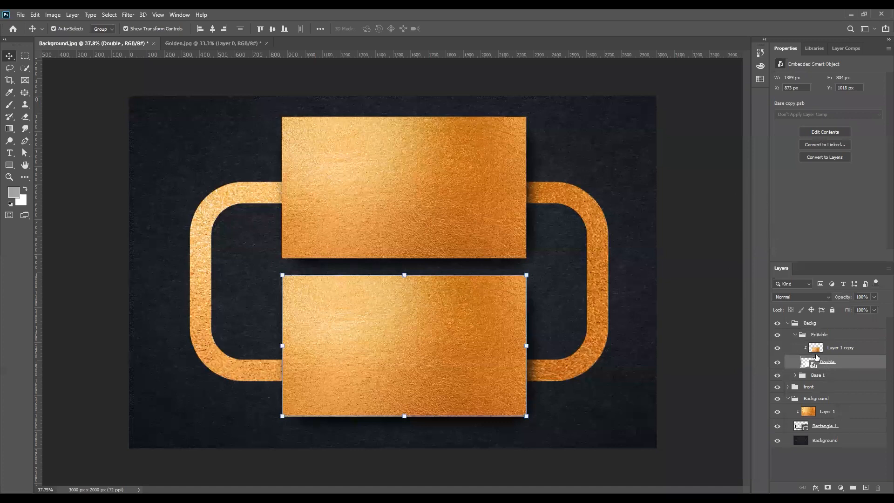
- Convert the lower card's Double into a separate smart object, save Base copy.psb, then open the new contents
right_click(830, 366)
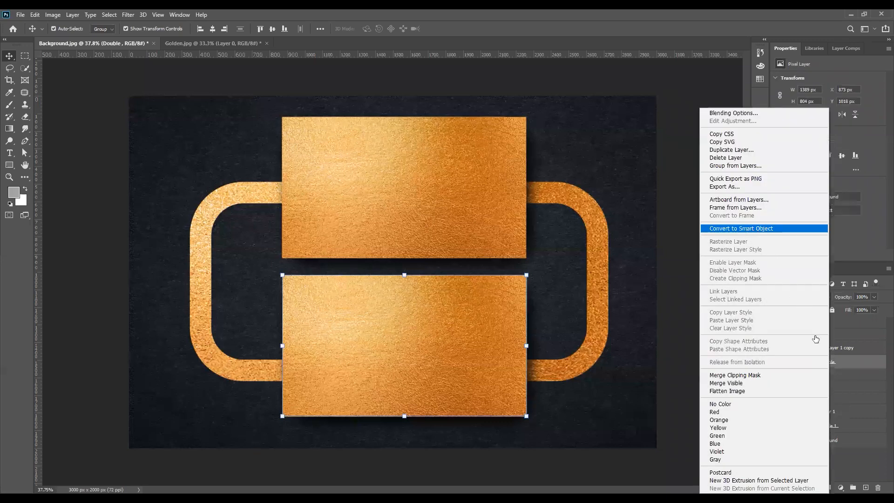
key("Return")
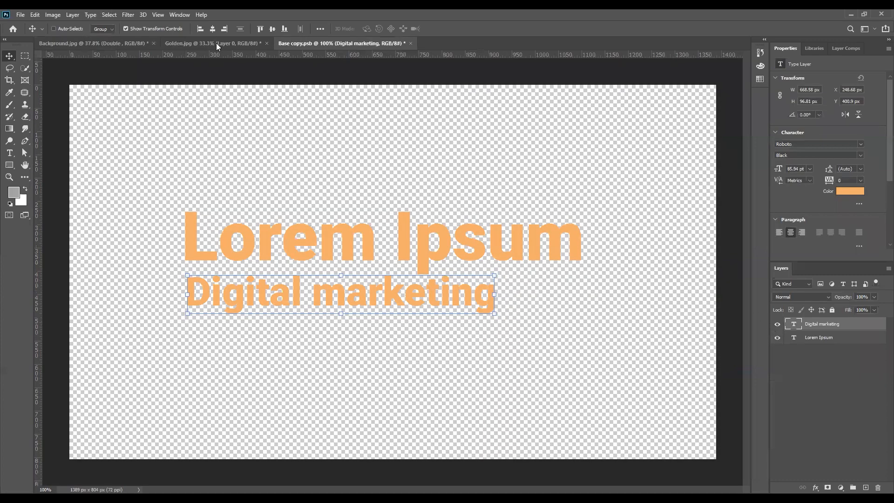
key("ctrl+s")
left_click(104, 43)
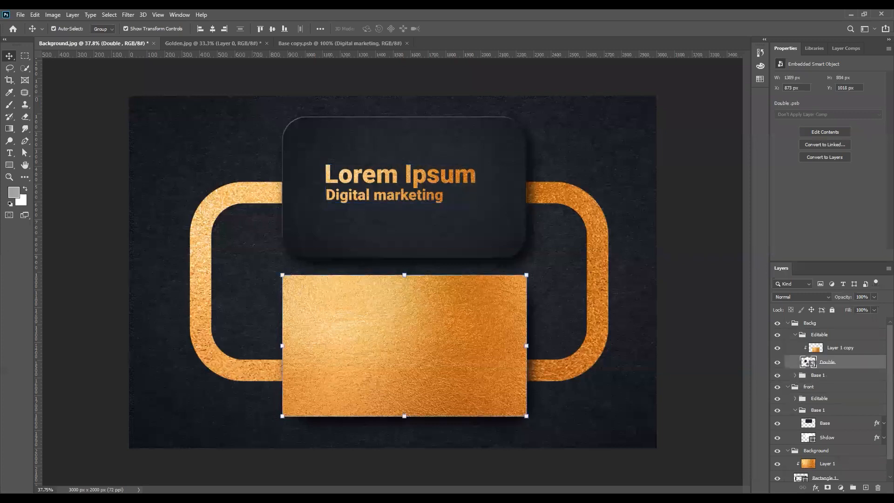
double_click(807, 362)
- Replace the Double layer with a 462 px square having no fill and a ~20 px black stroke
left_click(865, 487)
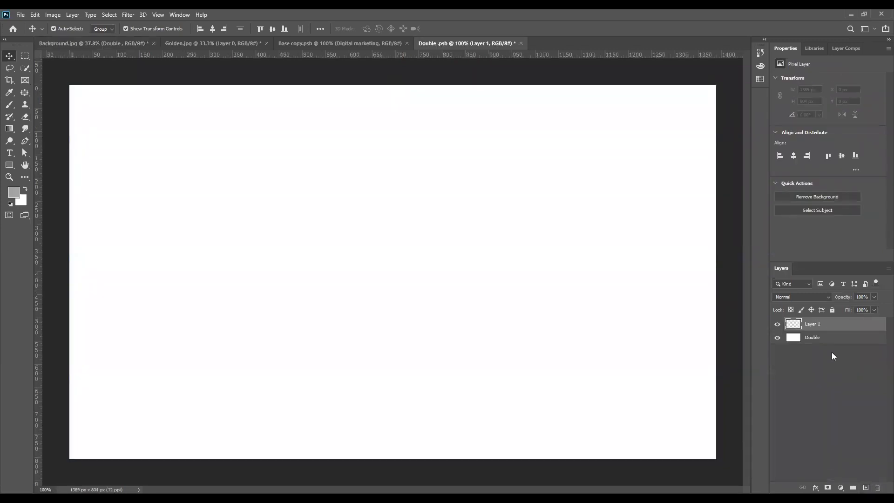
left_click_drag(830, 338, 875, 484)
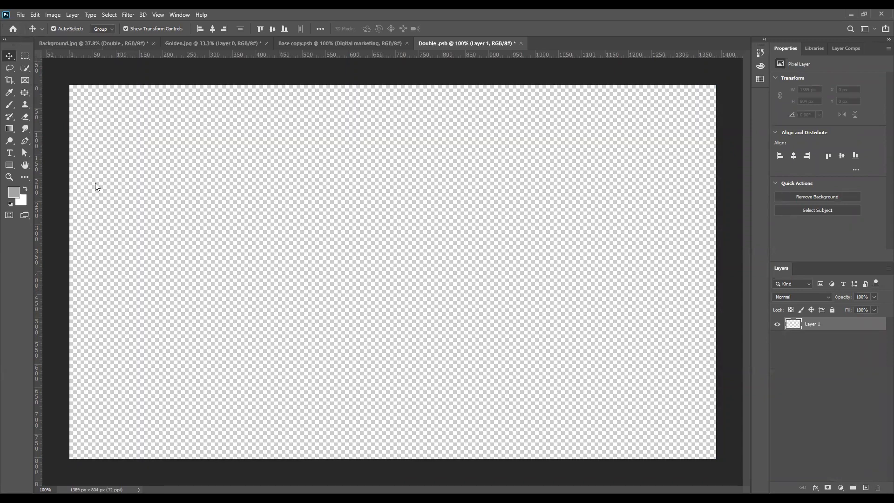
left_click(20, 15)
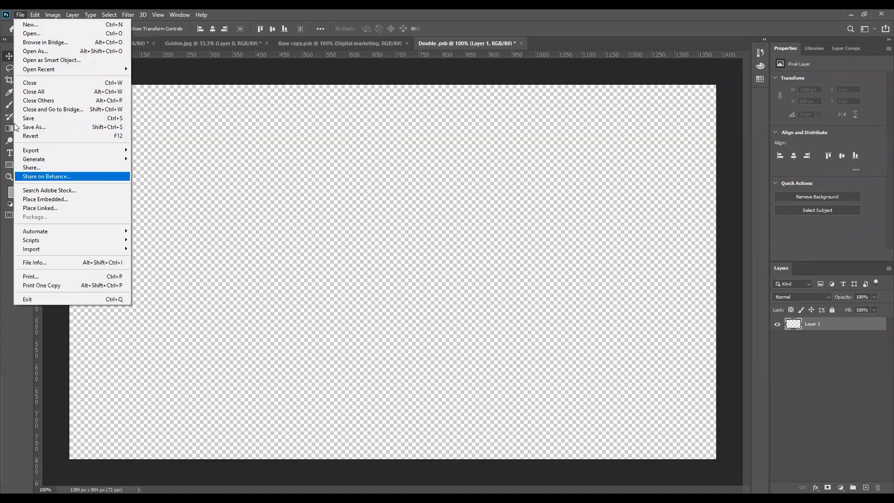
left_click(10, 161)
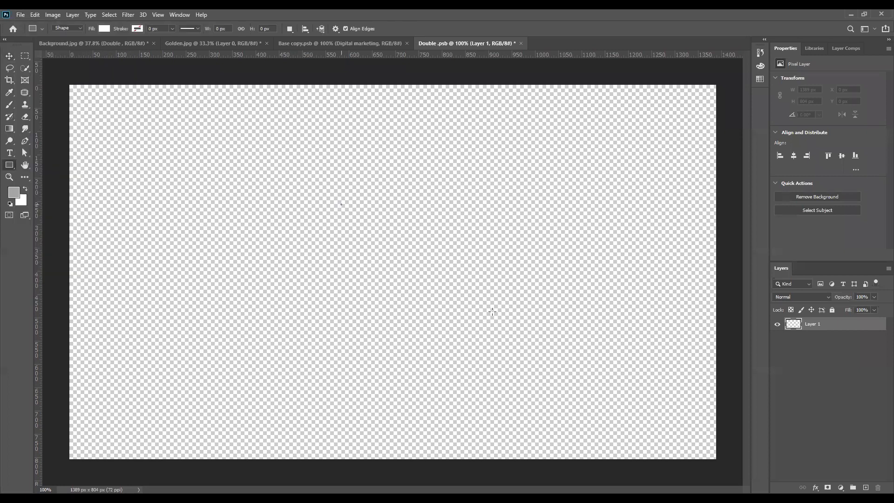
left_click_drag(233, 97, 448, 312)
key("v")
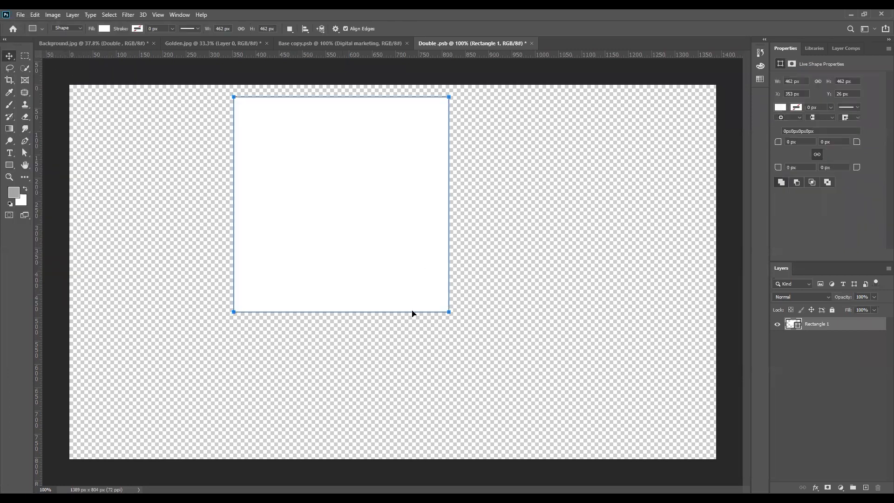
left_click(780, 107)
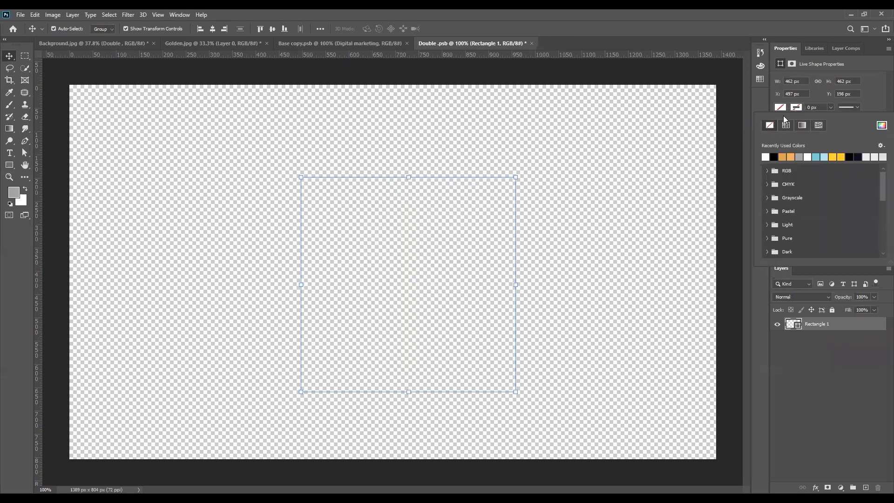
left_click_drag(830, 108, 851, 121)
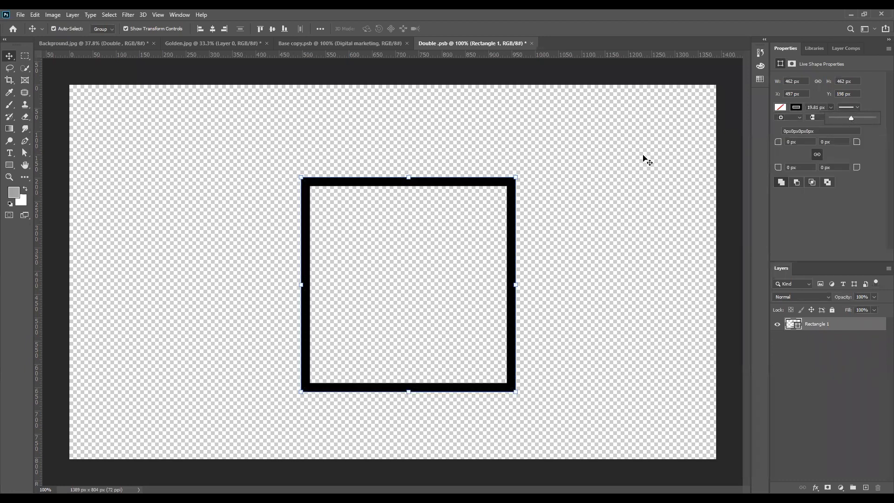
left_click(417, 356)
left_click(378, 270)
- Add 'LOGO' text scaled down and centred inside the square, then save the contents
left_click(14, 154)
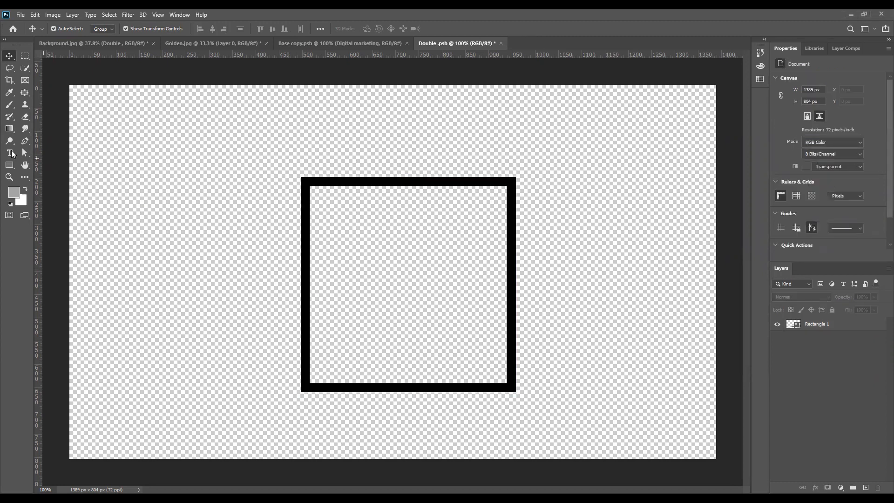
left_click(376, 287)
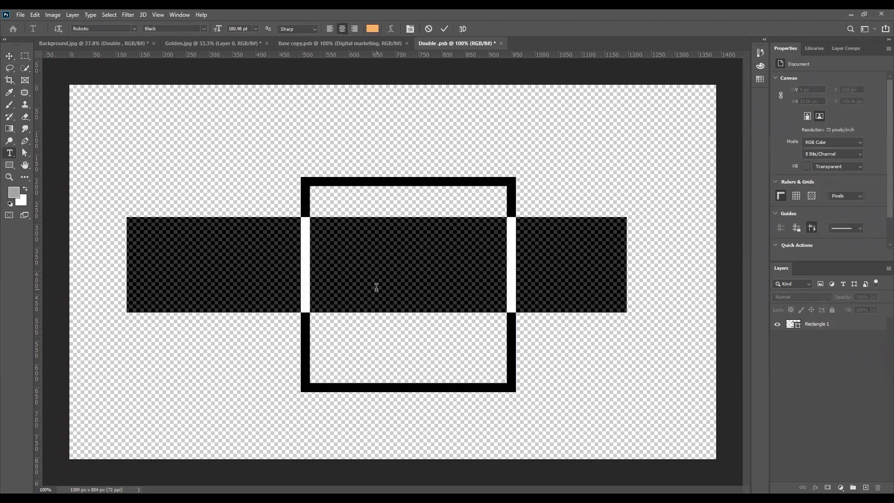
type("LOGO")
left_click(10, 56)
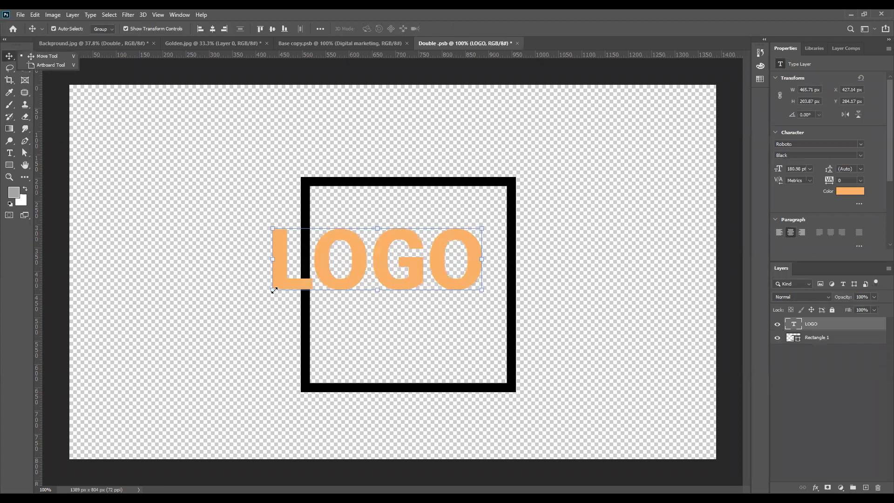
left_click_drag(500, 298, 496, 297)
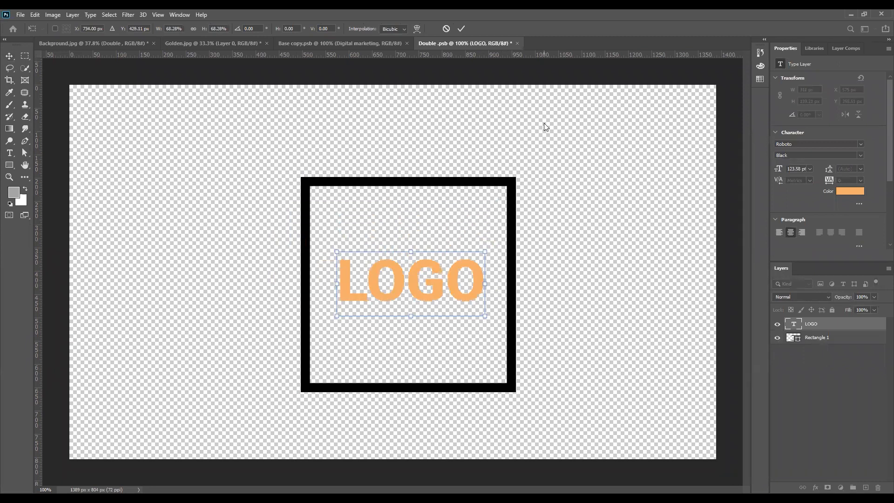
key("Return")
key("ctrl+s")
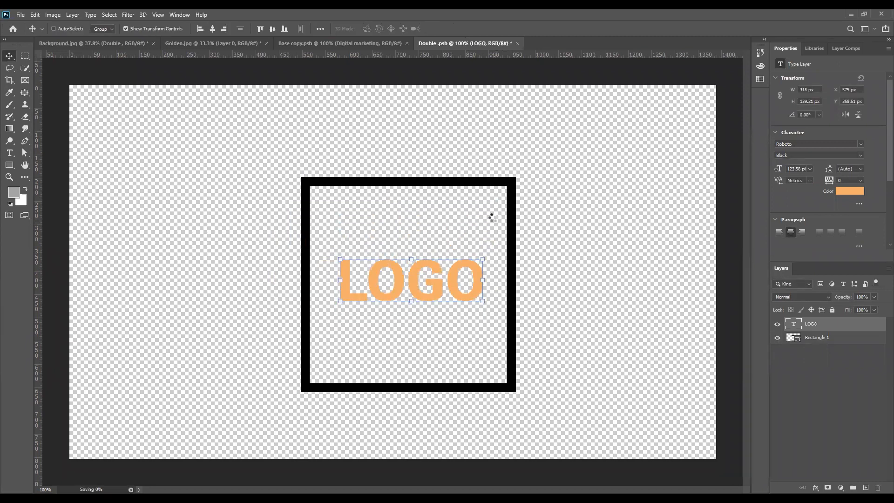
left_click(95, 43)
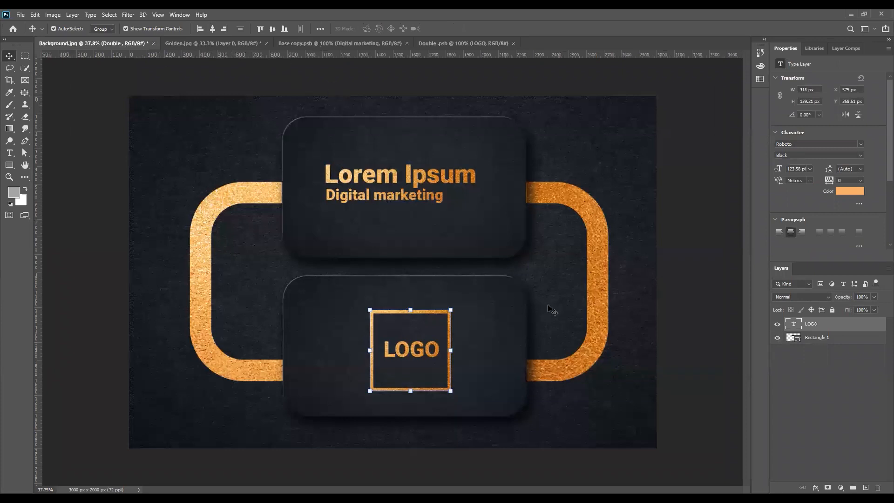
- Collapse the Backg, front and Background groups and select the front card group
scroll(506, 297, "down", 4)
left_click(350, 375)
scroll(388, 283, "up", 3)
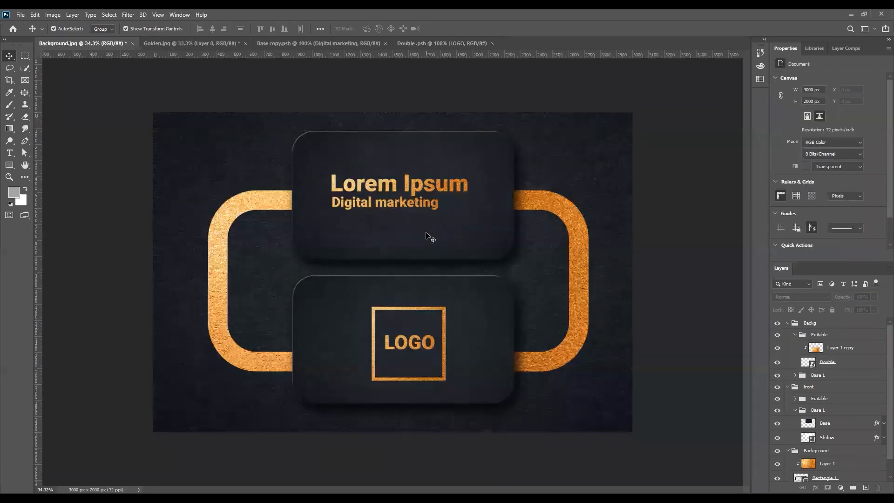
left_click(787, 323)
left_click(787, 335)
left_click(787, 346)
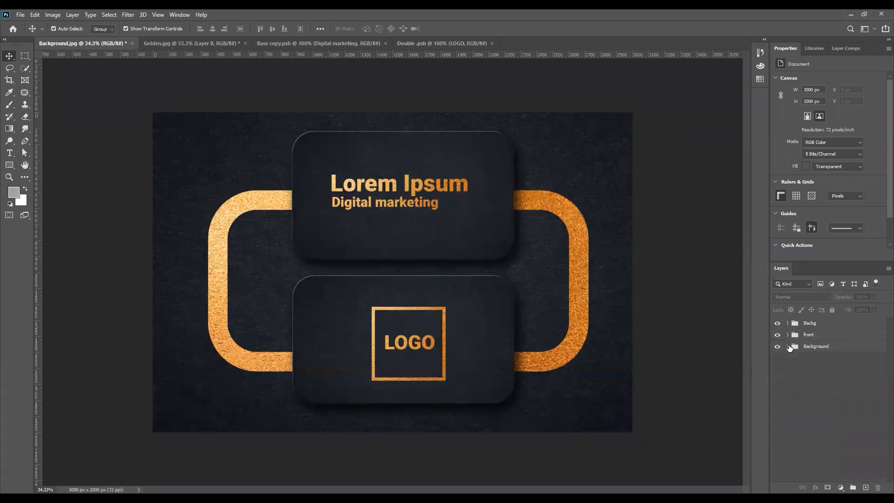
left_click(814, 331)
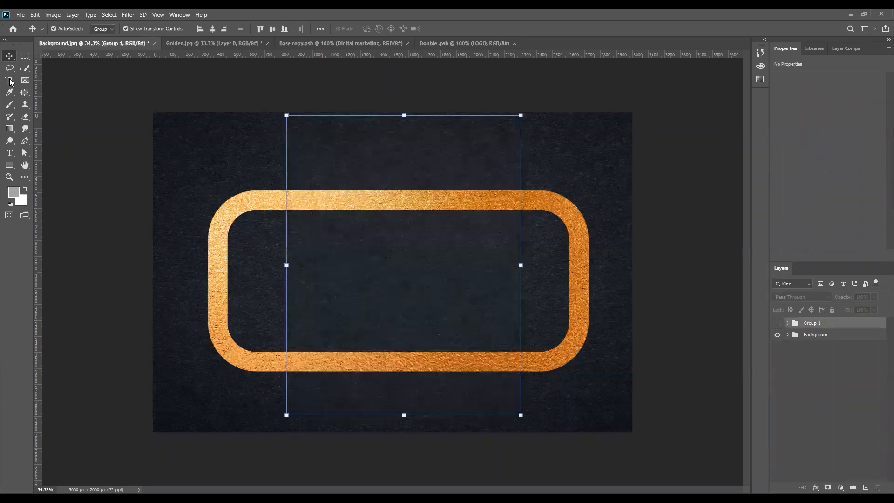
- Draw a white rectangle and move it left over the centre of the gold outline
left_click(8, 165)
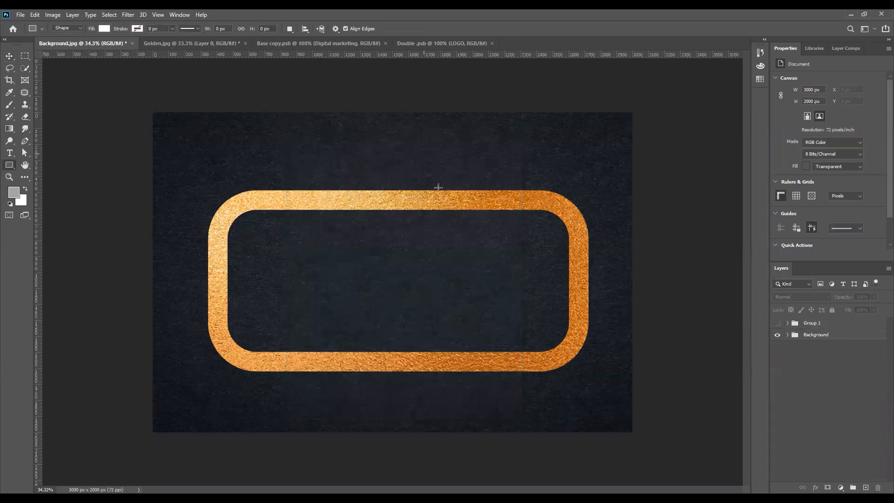
left_click_drag(388, 149, 558, 268)
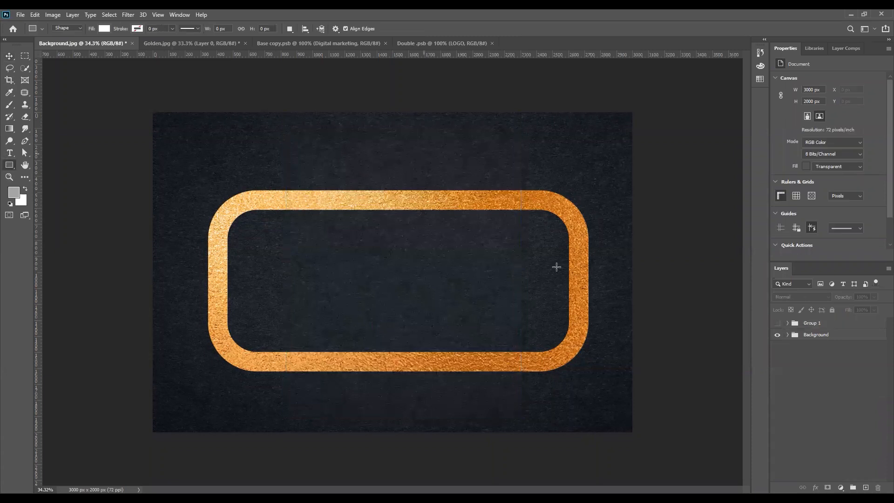
left_click(9, 57)
left_click_drag(390, 205, 301, 198)
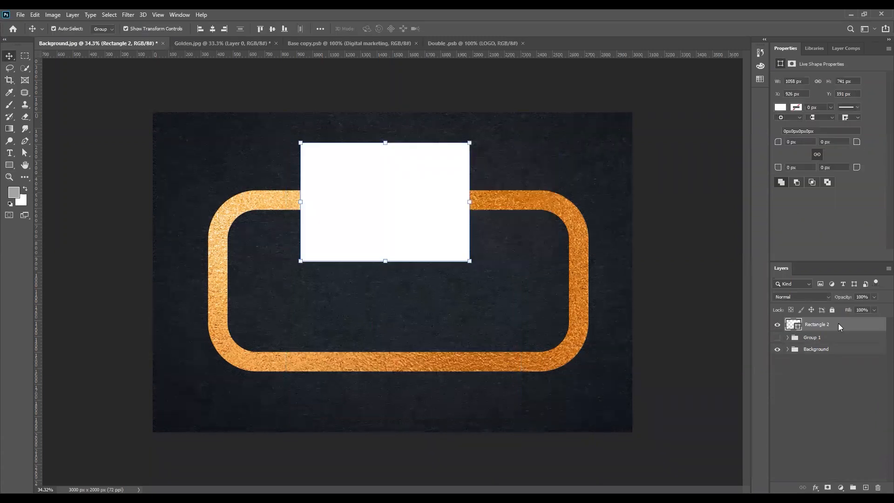
- Convert the rectangle to a smart object and duplicate it as Rectangle 2 copy
right_click(746, 242)
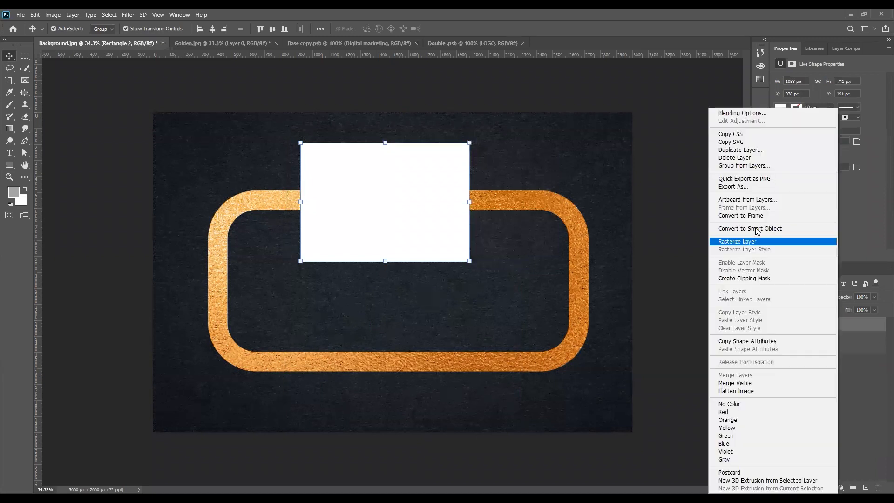
left_click(755, 230)
key("ctrl")
key("ctrl+j")
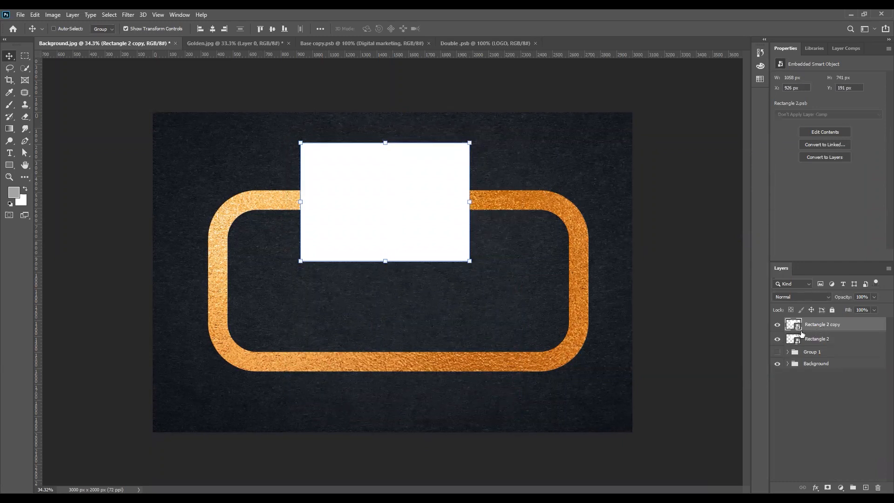
- Inside the rectangle's smart object, set the shape fill to orange
double_click(797, 326)
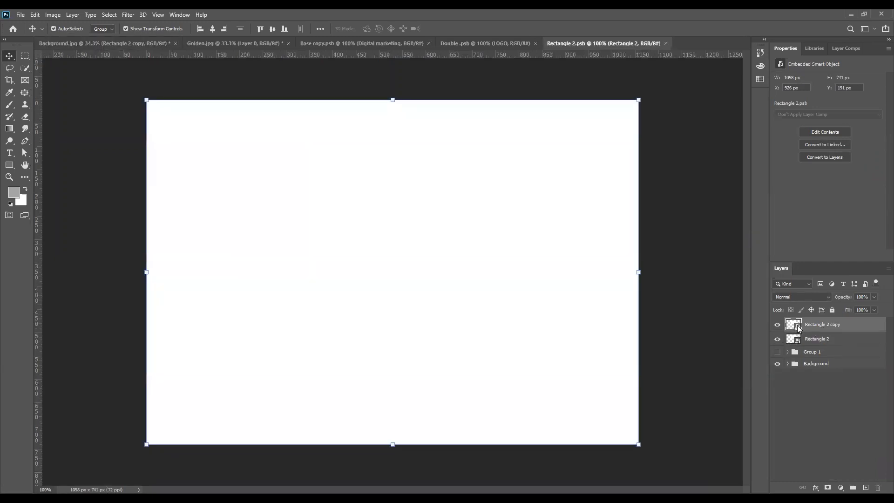
left_click(780, 107)
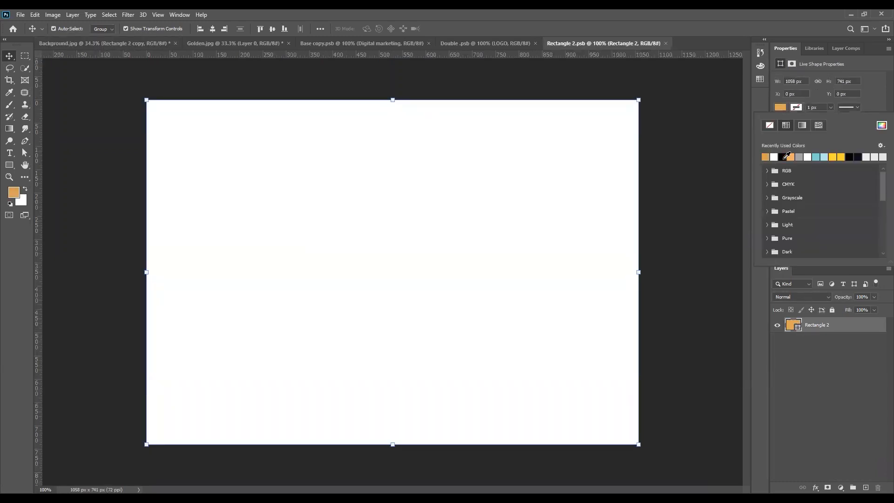
left_click(787, 155)
left_click(520, 68)
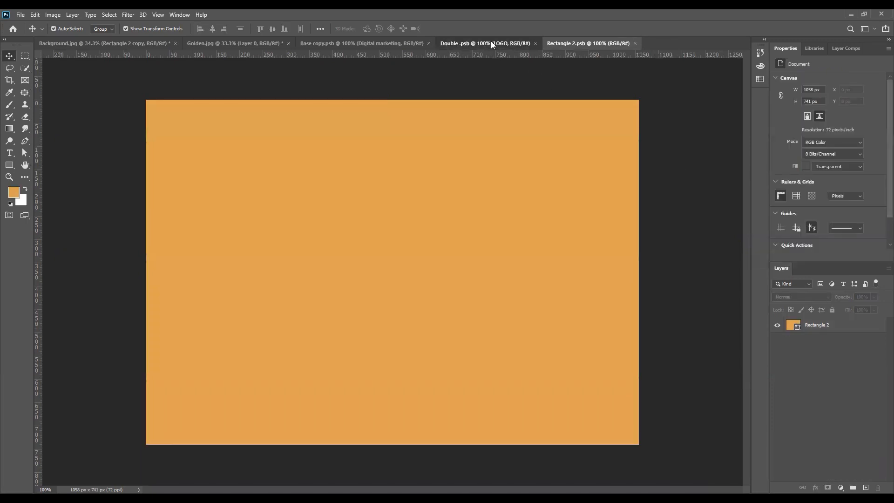
- In Background.jpg, move the copied rectangle directly below the original and align them
left_click(491, 42)
left_click(107, 45)
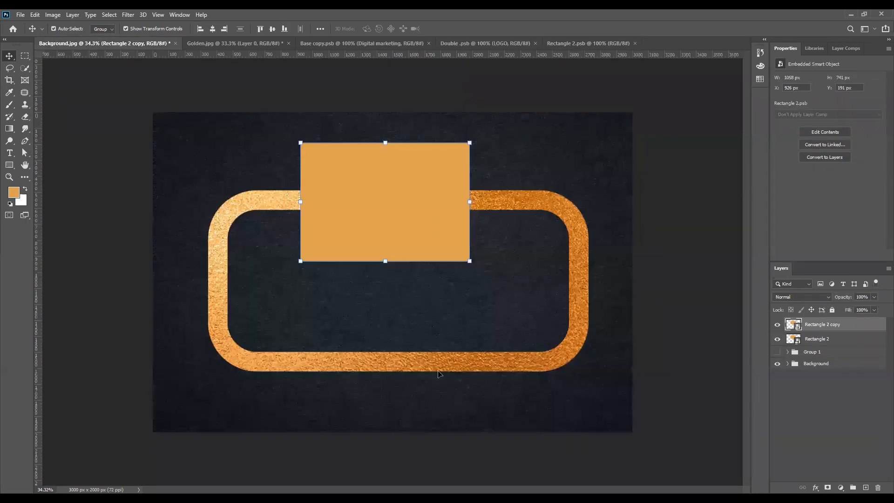
left_click_drag(434, 226, 432, 361)
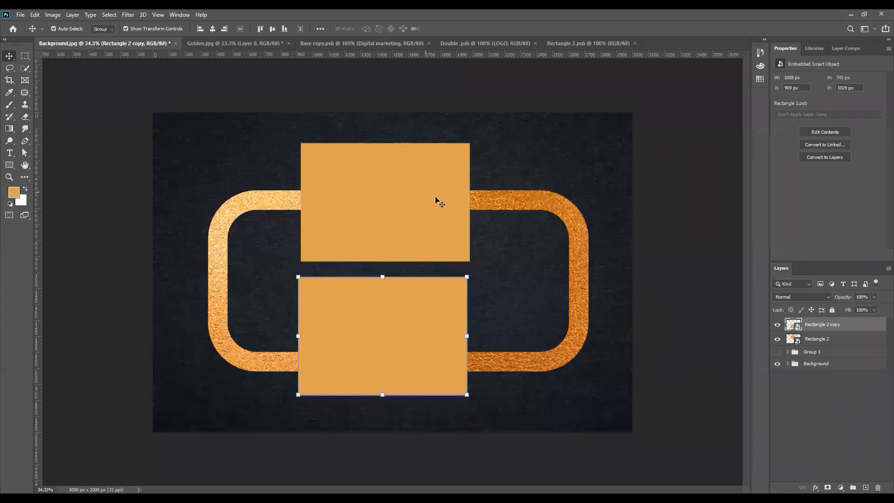
left_click_drag(378, 200, 395, 317)
left_click(407, 222)
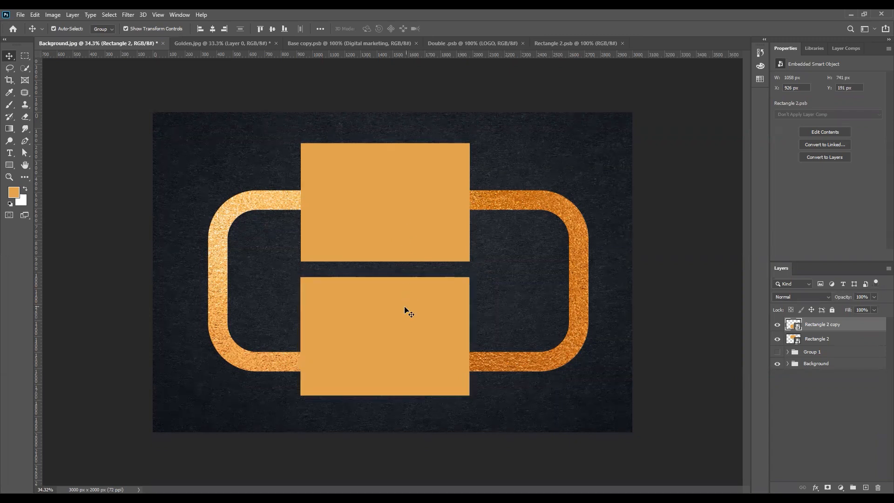
- Check the original Rectangle 2's fill colour in its smart object, leaving it unchanged, and close it
left_click(793, 342)
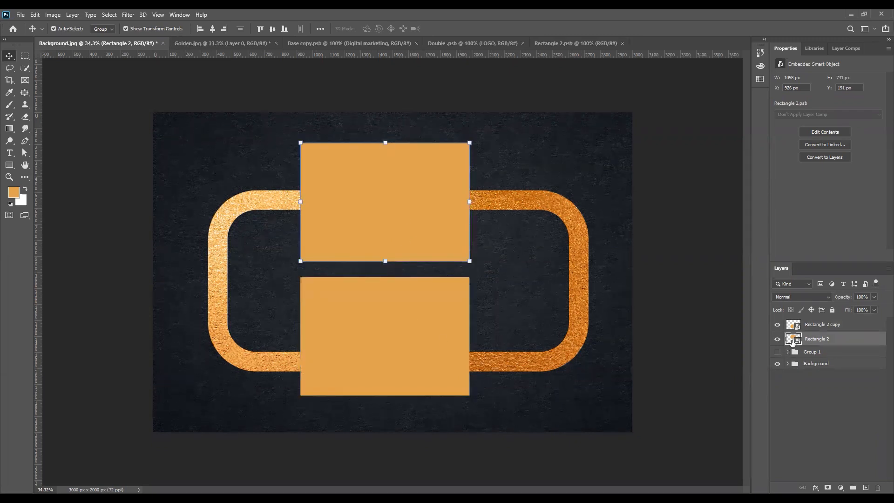
double_click(793, 340)
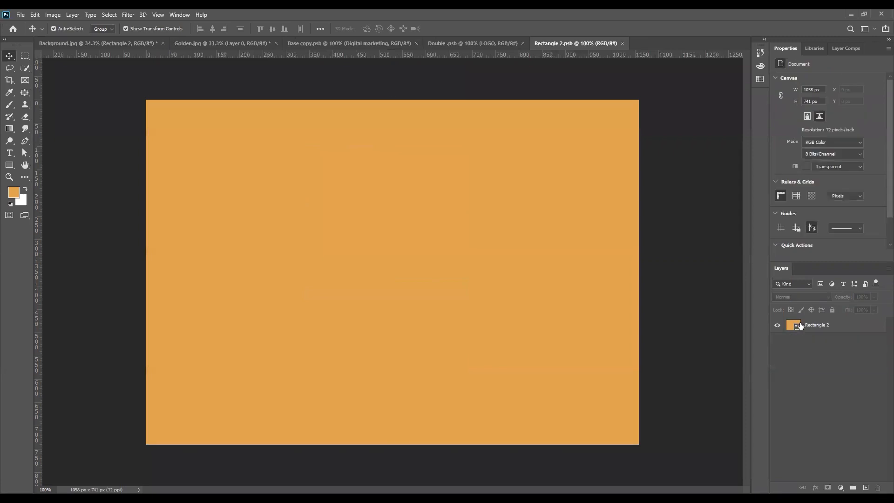
double_click(798, 325)
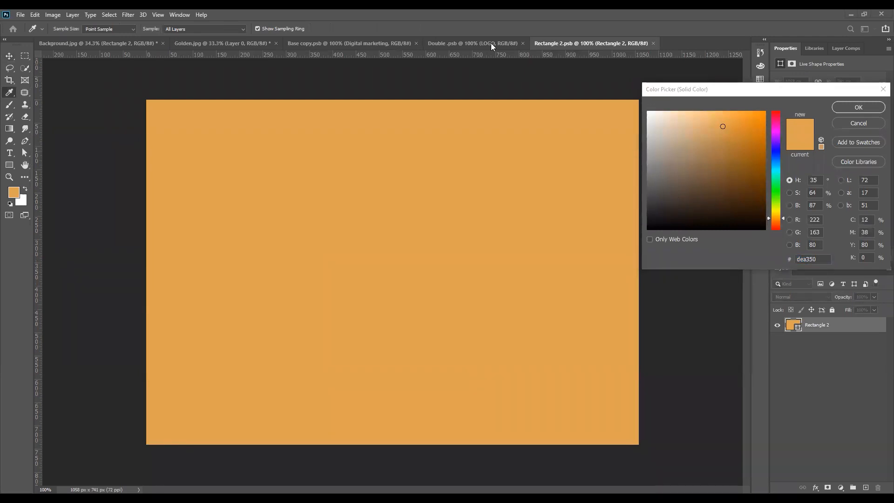
left_click(840, 136)
left_click(862, 125)
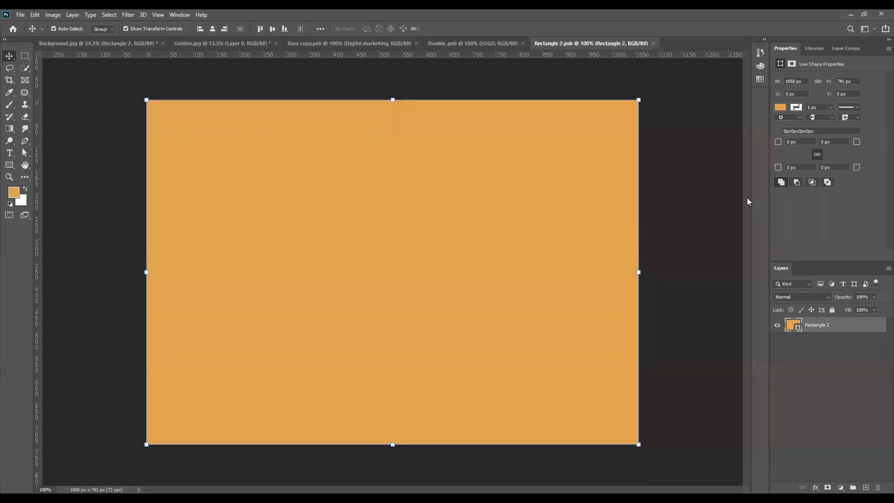
left_click(653, 43)
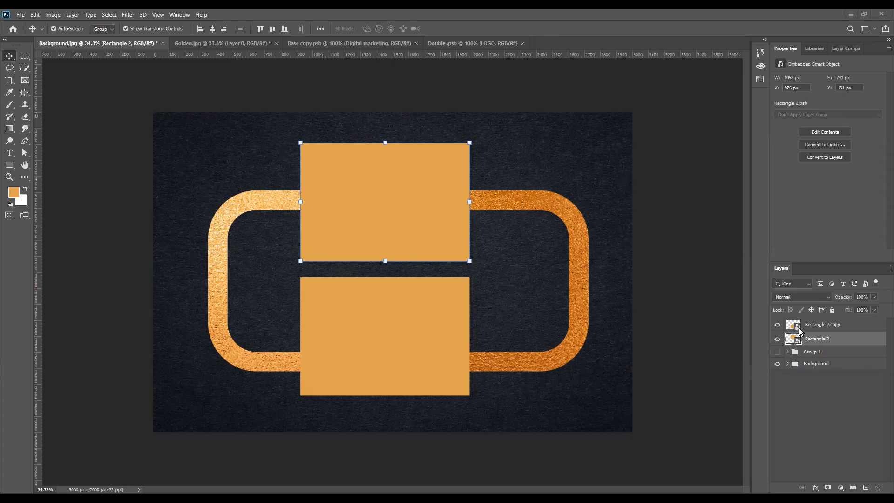
- Delete the copy, duplicate Rectangle 2 again, and set its smart-object fill to light pinkish grey
left_click_drag(858, 371, 875, 485)
key("ctrl+j")
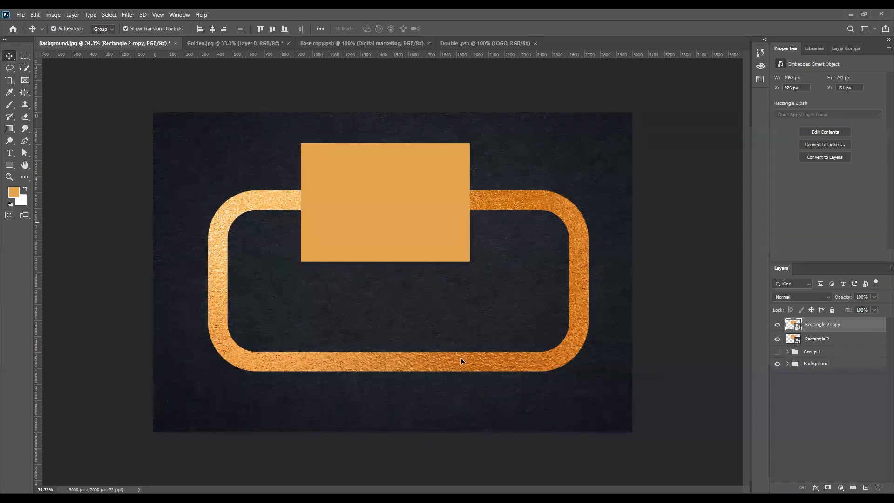
double_click(795, 339)
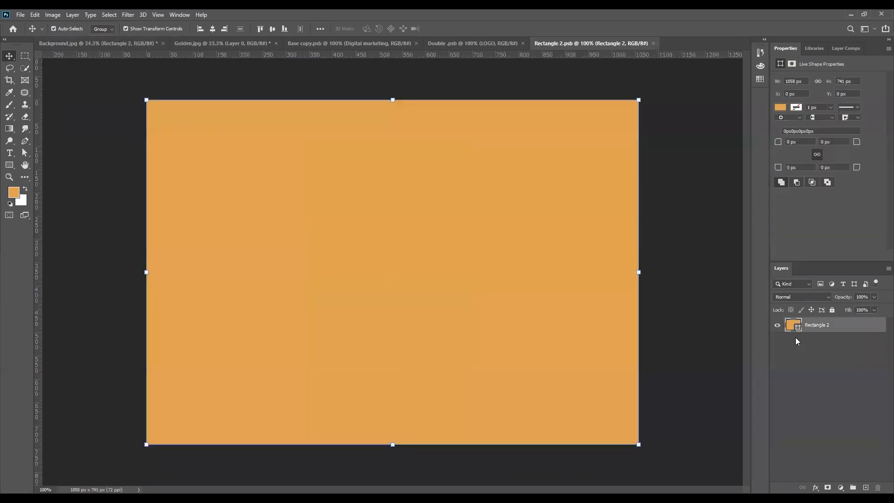
double_click(793, 325)
left_click(650, 126)
left_click(858, 107)
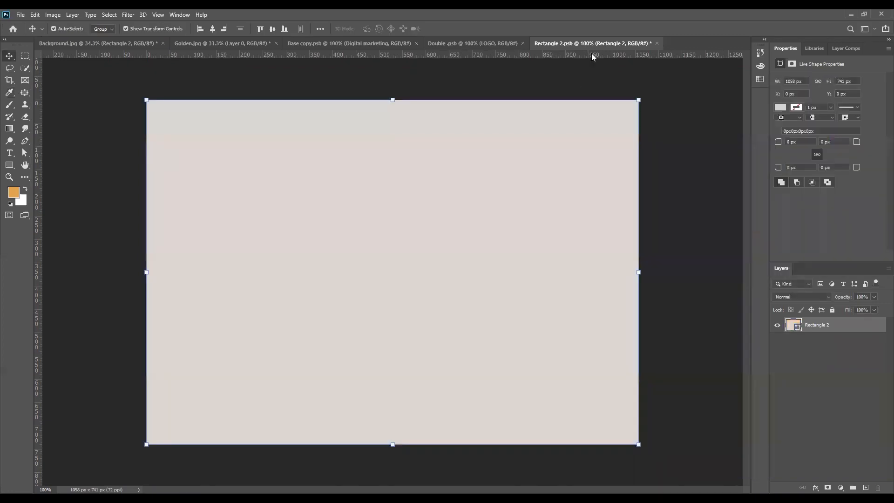
left_click(657, 43)
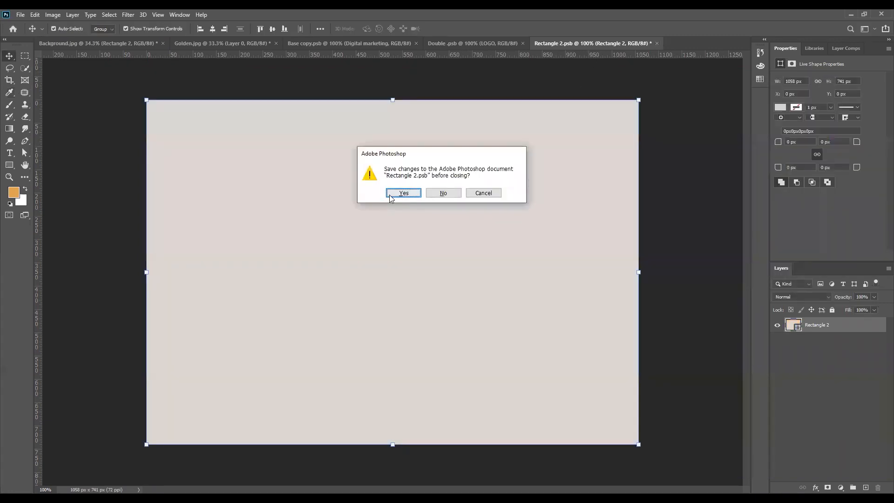
left_click(391, 196)
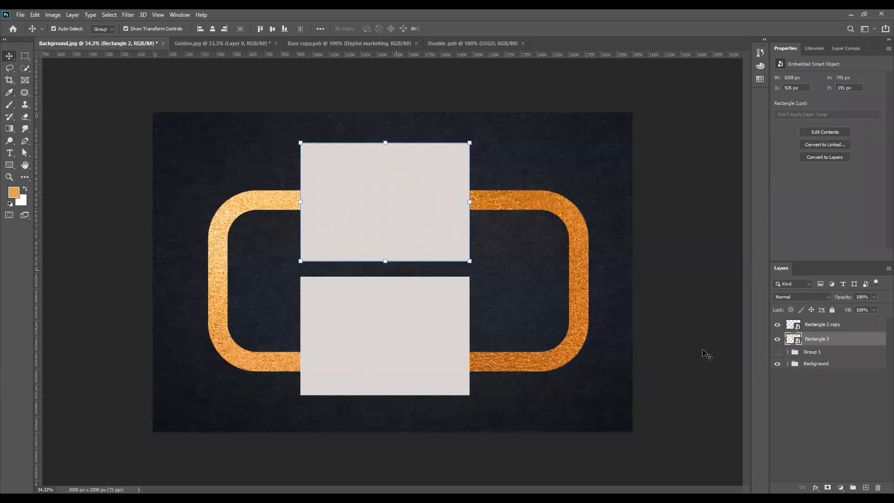
left_click(834, 324)
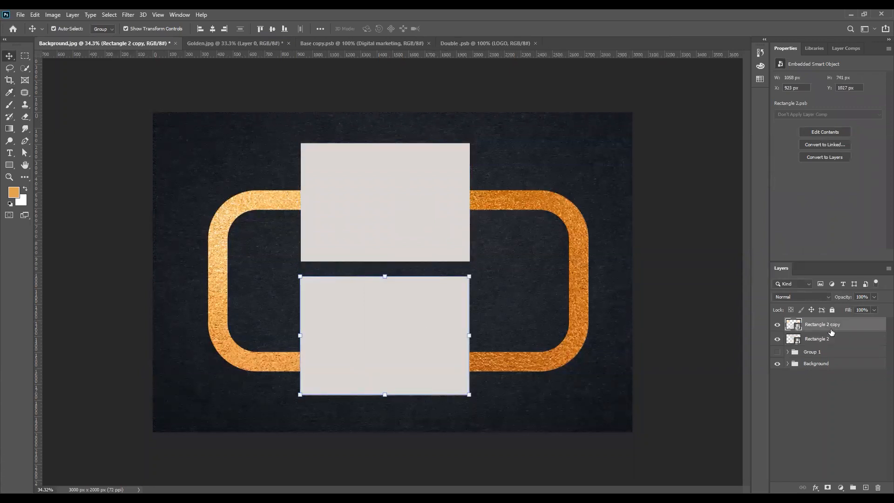
- Give Rectangle 2 copy a dark brown Color Fill and save the smart object
right_click(813, 324)
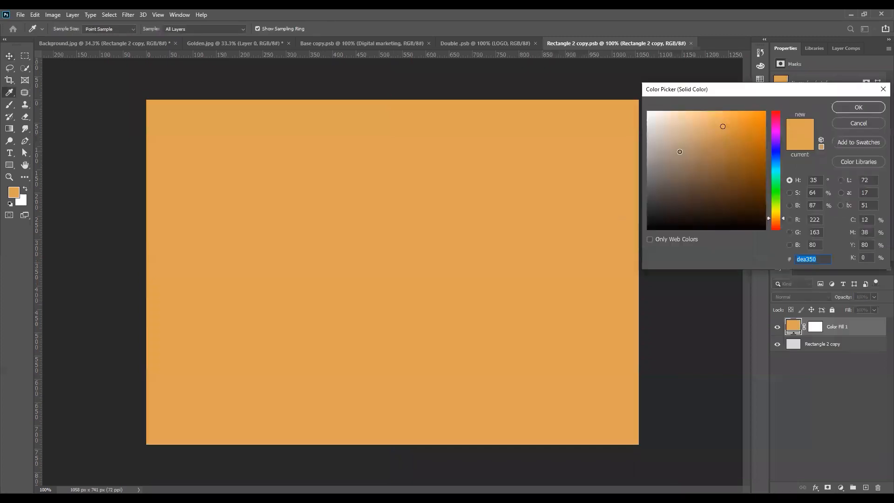
type("999999")
left_click(763, 173)
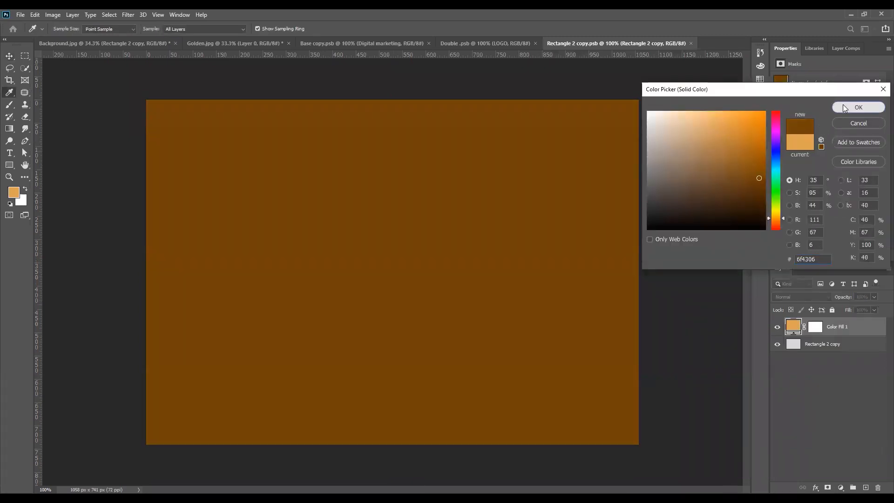
left_click(859, 107)
key("ctrl+s")
left_click(85, 43)
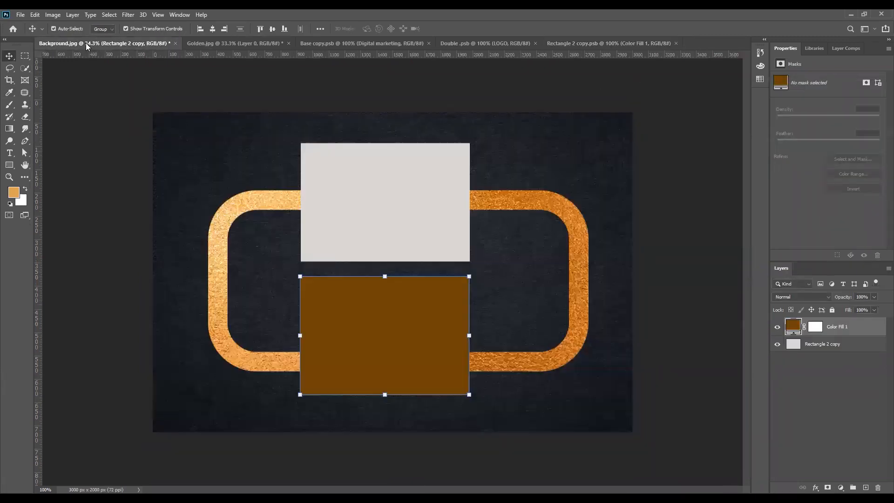
- Delete both placeholder rectangle layers, then show and expand Group 1's business cards
left_click(683, 275)
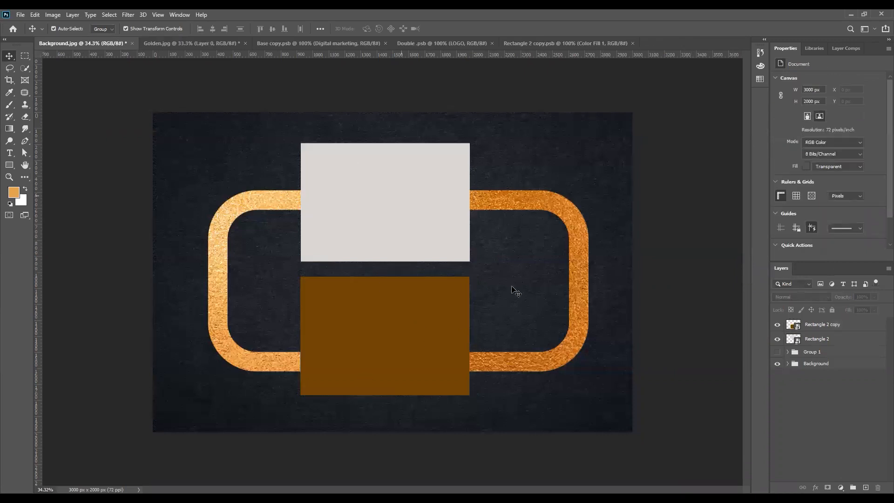
left_click(845, 340)
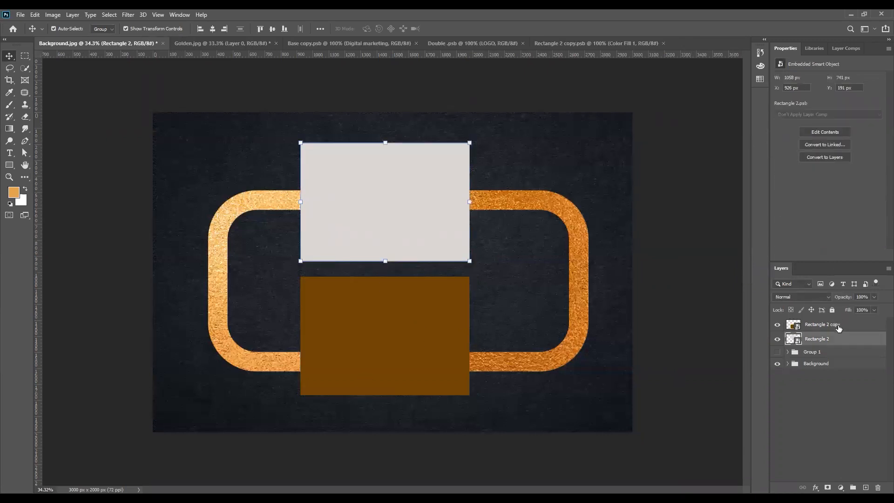
left_click(838, 328, "shift")
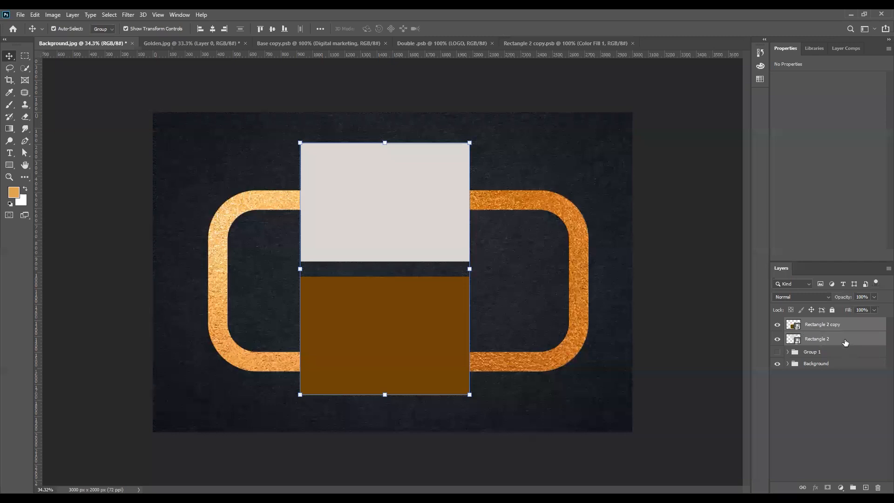
key("Delete")
left_click(777, 323)
left_click(788, 323)
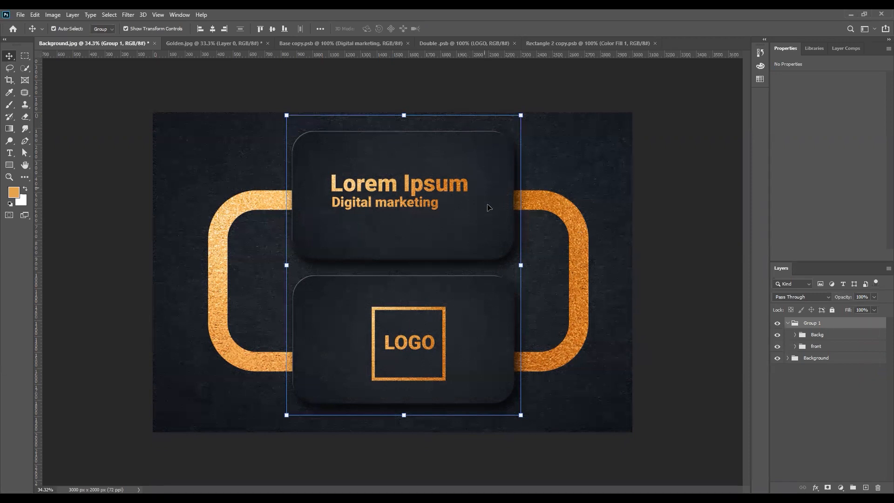
- Expand the Backg and Base 1 groups and duplicate the Base layer as Base copy
left_click(799, 337)
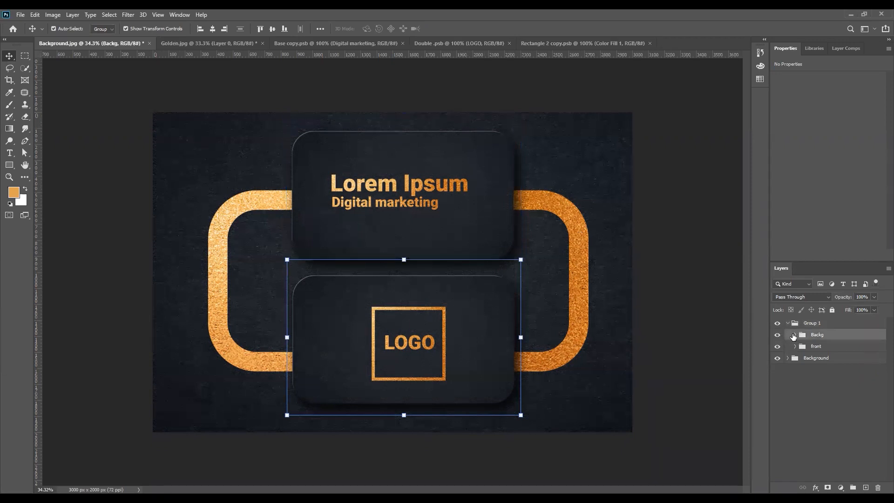
left_click(795, 334)
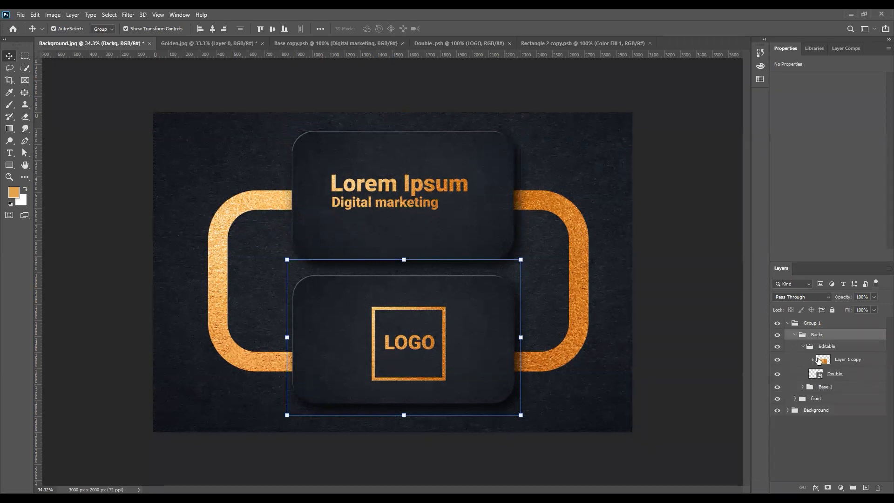
left_click(802, 387)
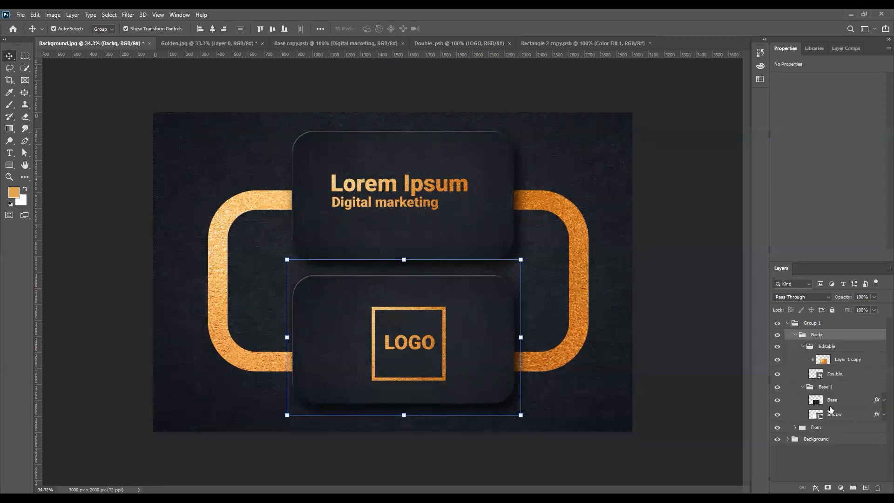
left_click(777, 399)
left_click(777, 400)
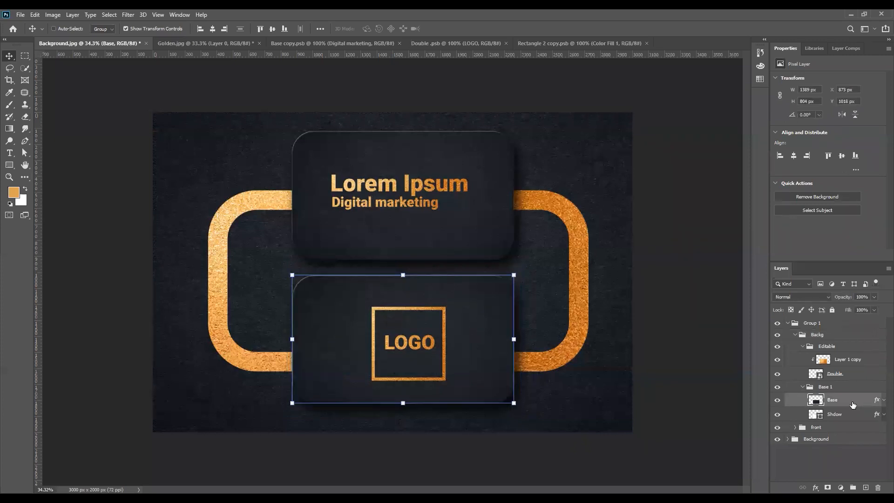
key("ctrl+j")
mouse_move(877, 415)
left_mouse_down()
mouse_move(879, 484)
mouse_move(868, 413)
mouse_move(876, 415)
left_mouse_up()
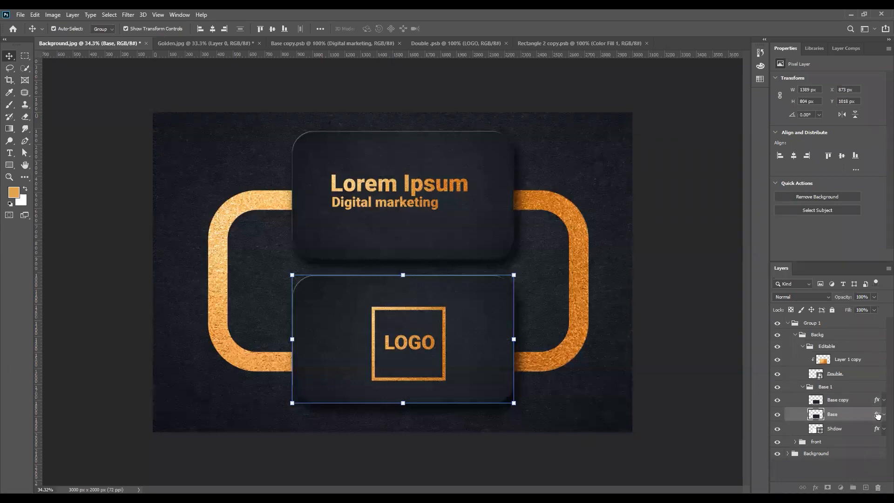
right_click(838, 418)
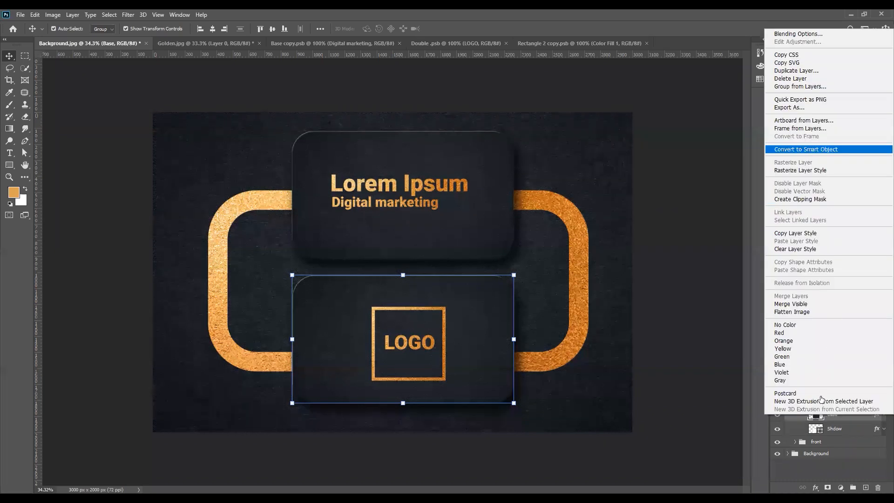
- Open the Base card's contents and fill its rounded shape with white
double_click(814, 416)
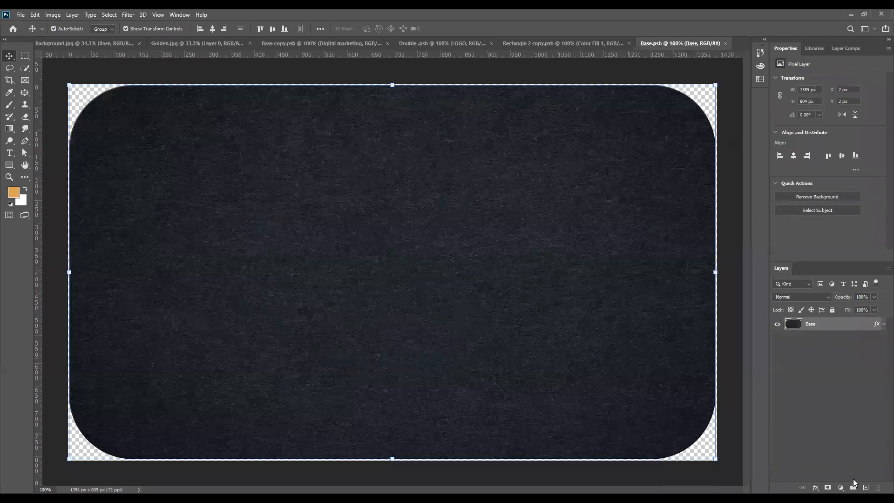
left_click(840, 487)
key("u")
left_click(801, 326, "ctrl")
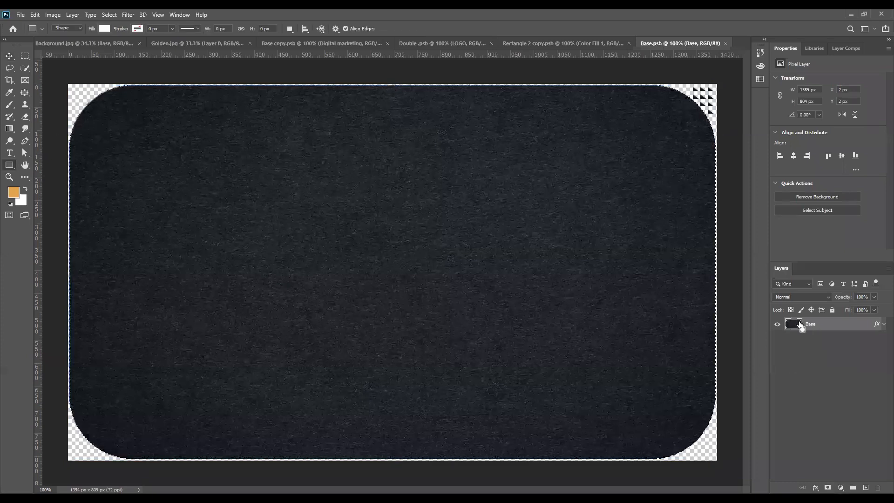
key("ctrl+BackSpace")
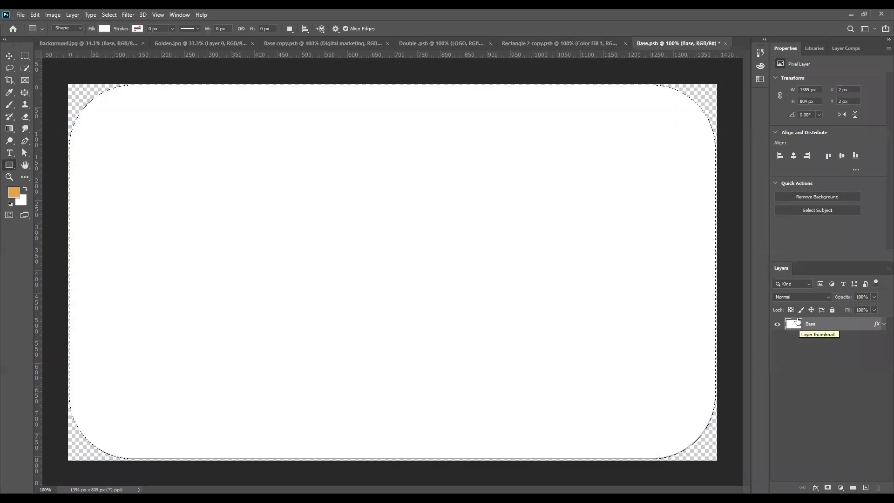
key("ctrl+d")
- Add a yellow Solid Color fill layer over the card base
left_click(104, 29)
left_click(119, 78)
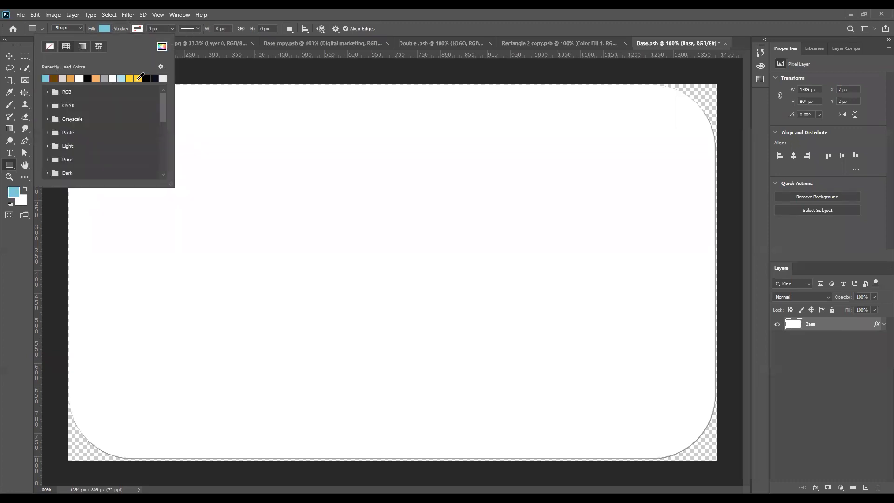
left_click(129, 78)
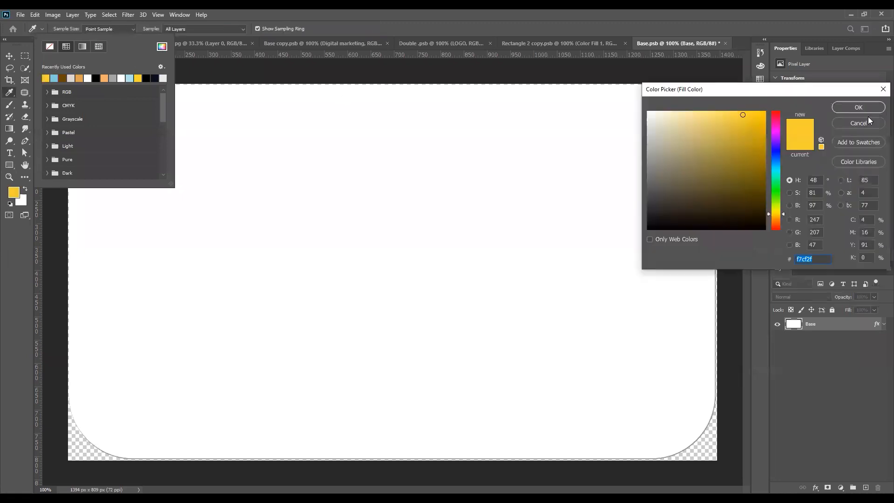
left_click(869, 124)
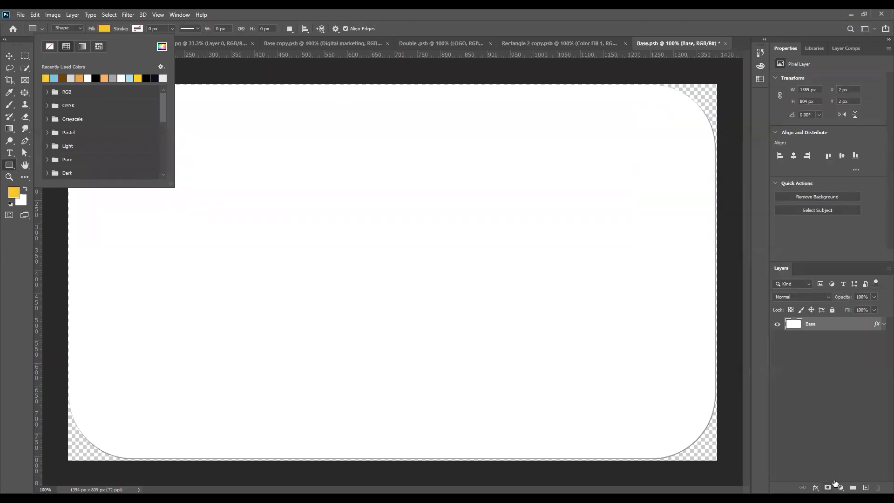
left_click(835, 484)
left_click(840, 487)
left_click(849, 323)
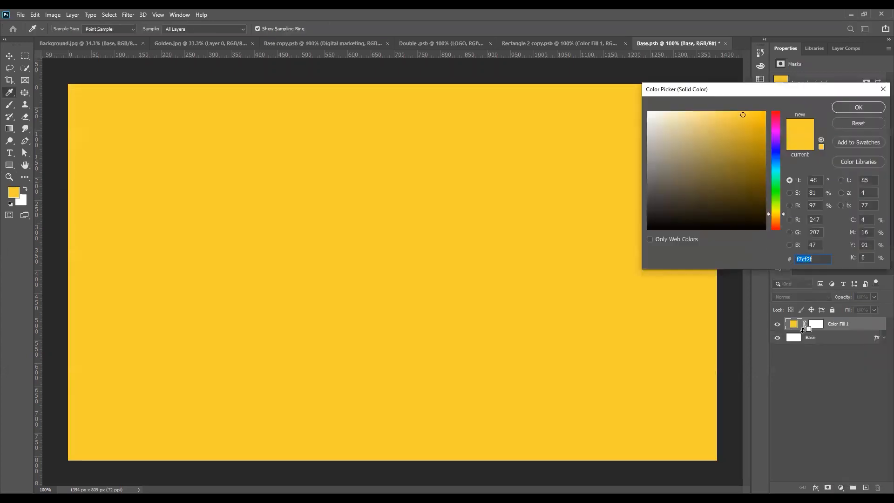
left_click(804, 327, "alt")
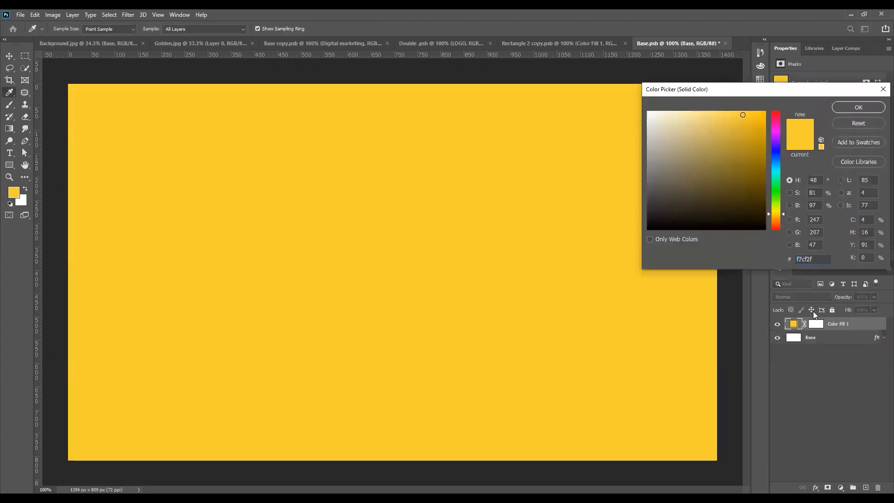
left_click(858, 107)
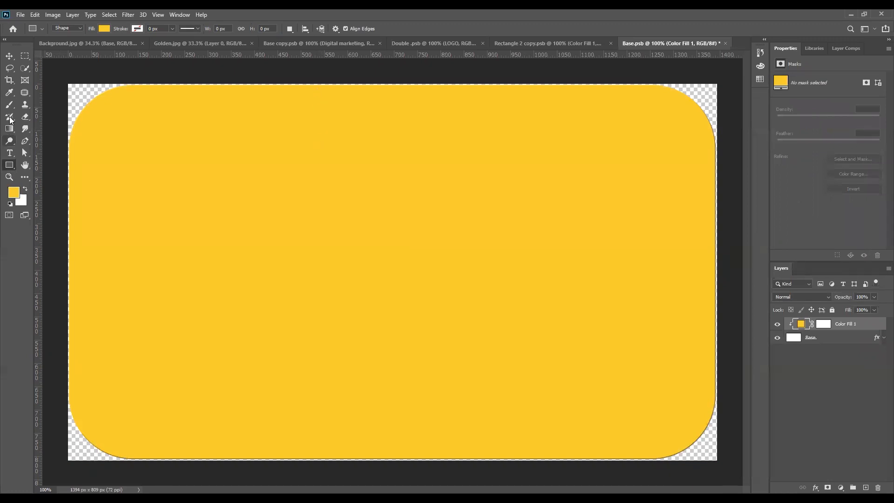
- Add the title text 'Logo M' on the card and make it white
left_click(10, 154)
left_click(357, 238)
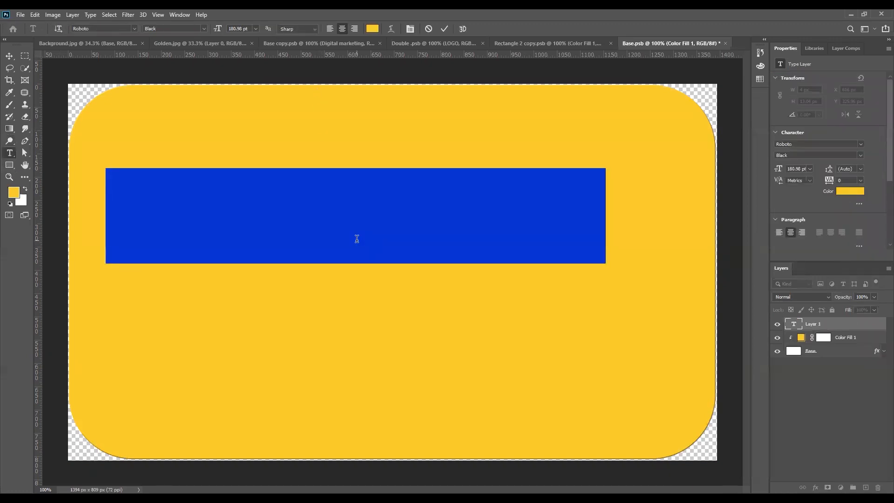
type("Logo M")
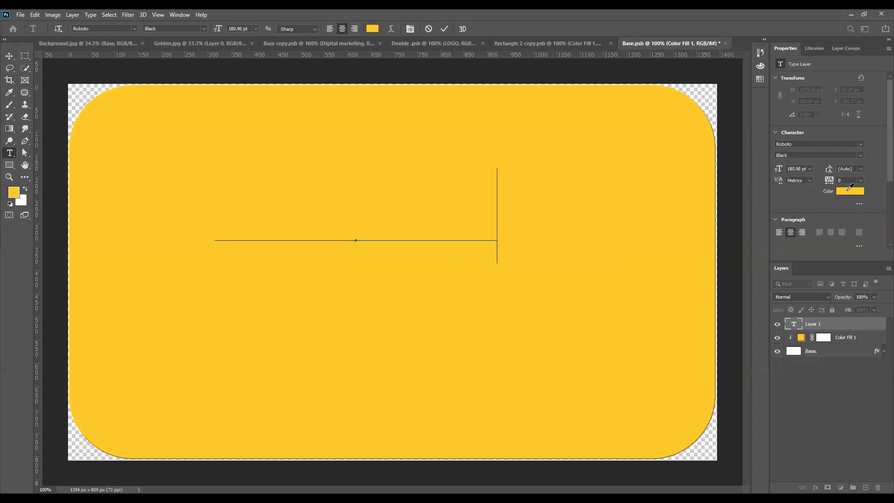
left_click(849, 189)
left_click(648, 112)
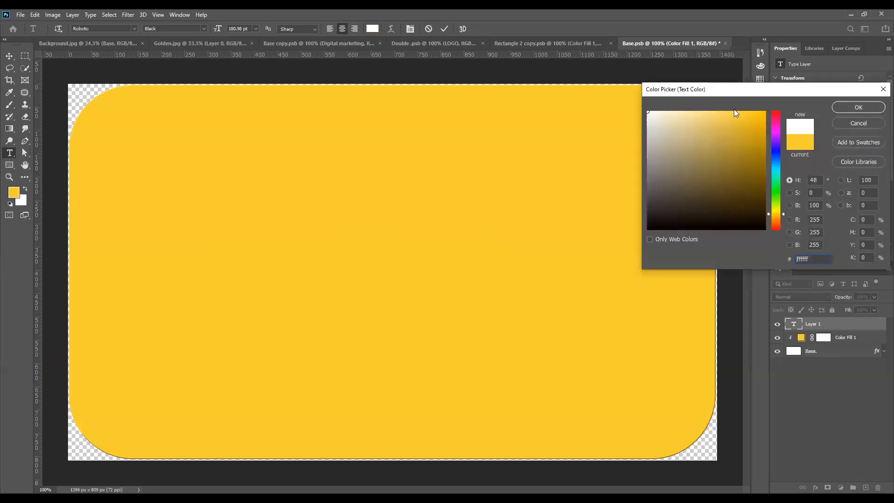
left_click(858, 108)
key("ctrl+a")
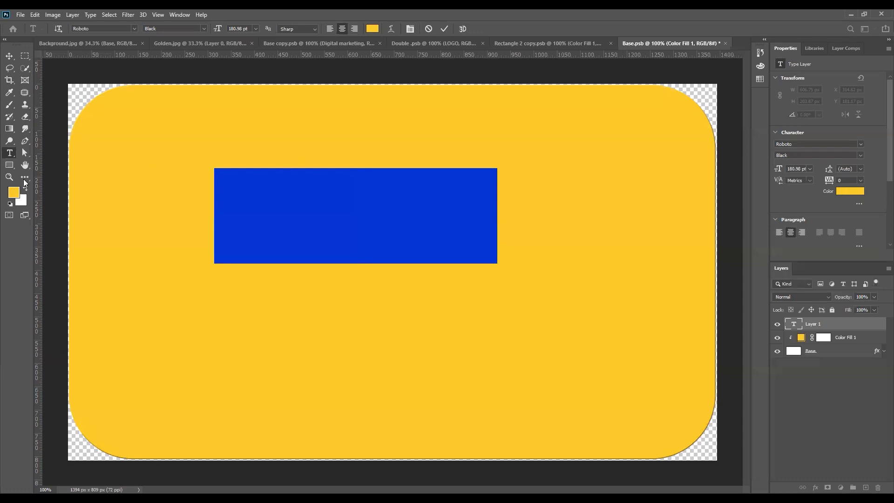
left_click(372, 29)
left_click(648, 112)
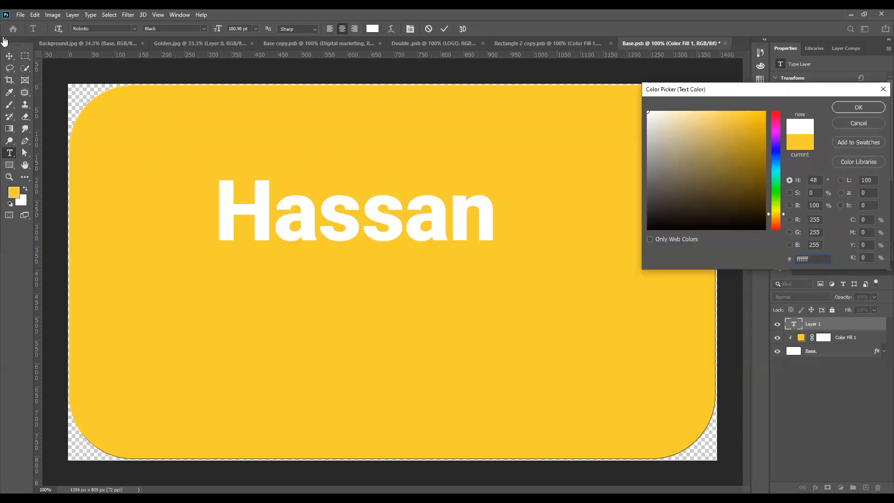
key("Return")
left_click(213, 41)
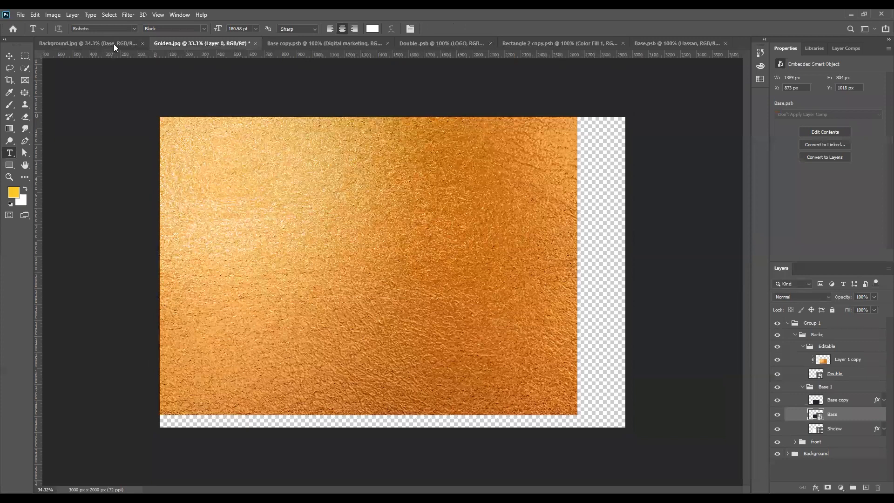
- Open Leaf.png into the Background mockup document
key("ctrl+shift+Tab")
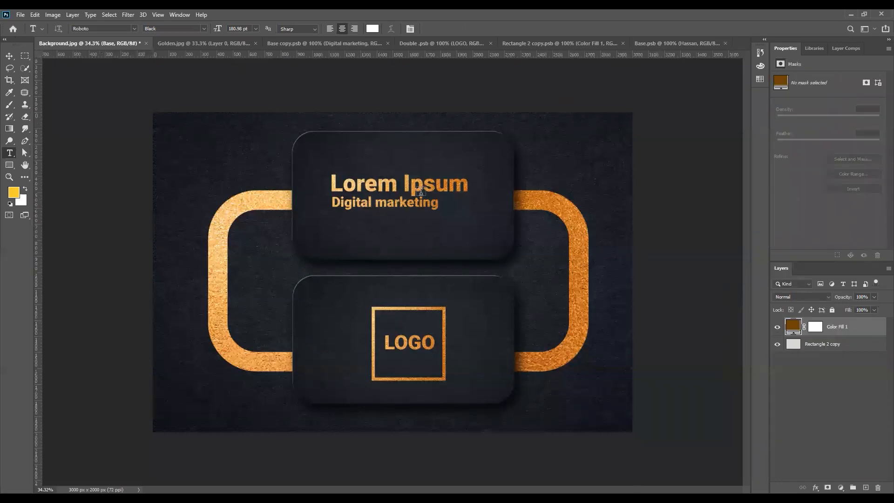
left_click(22, 13)
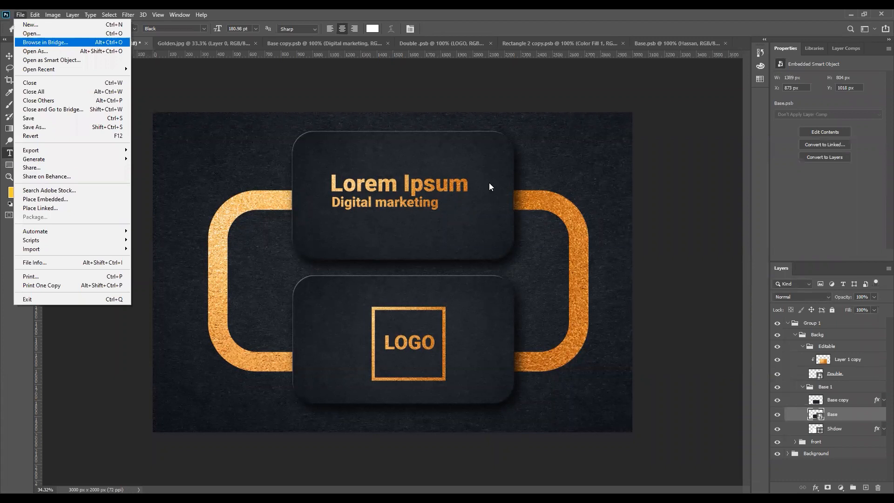
key("ctrl+o")
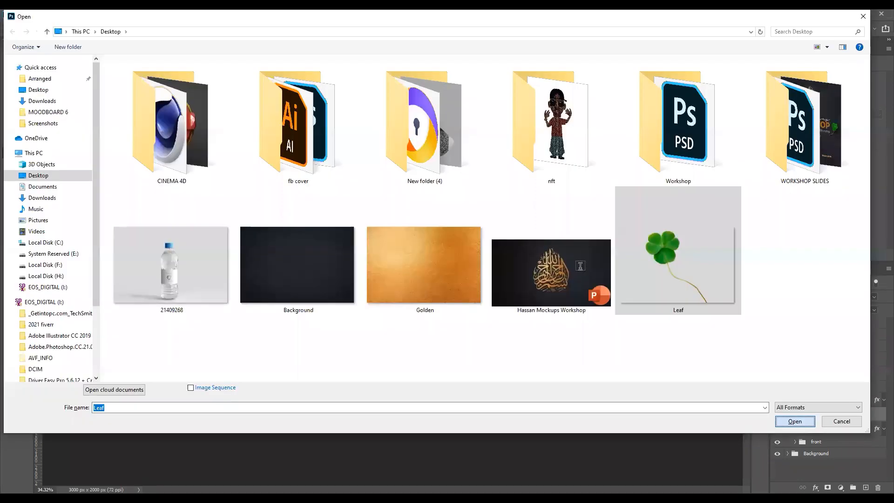
key("Return")
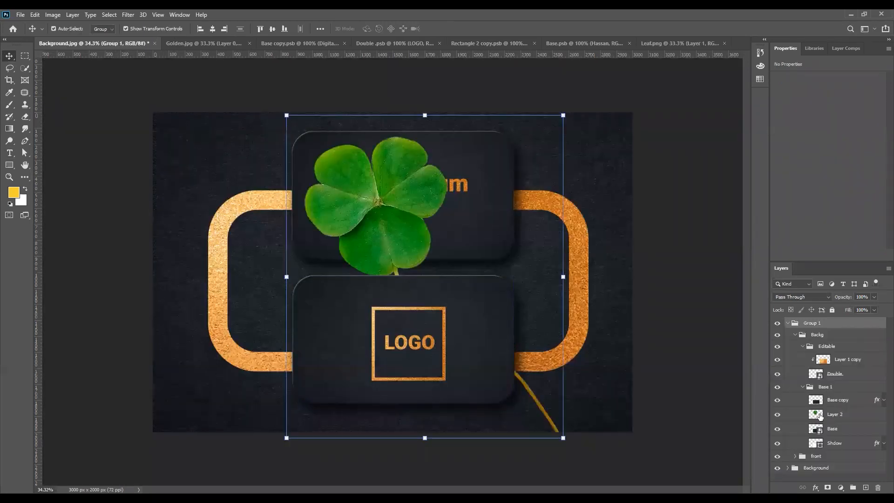
- Move the clover's Layer 2 above Group 1 and scale it to about 53% at the lower right
left_click(833, 414)
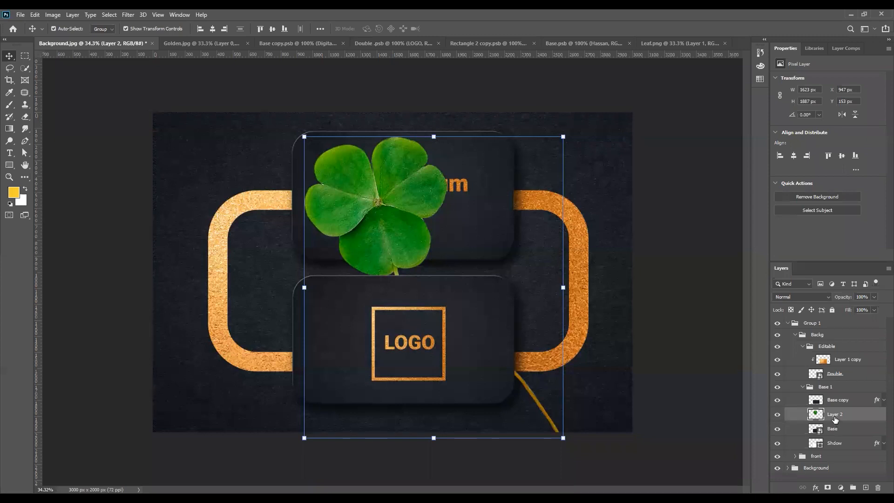
left_click_drag(832, 312, 831, 319)
left_click(563, 437)
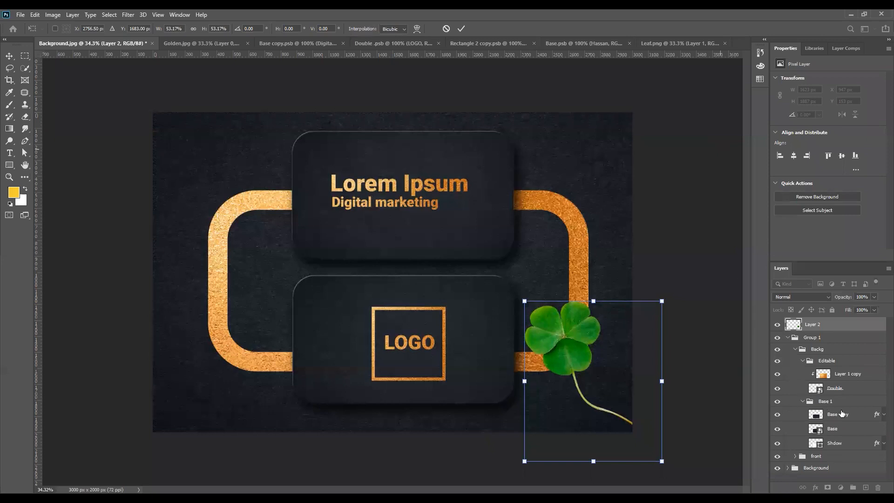
left_click(833, 443)
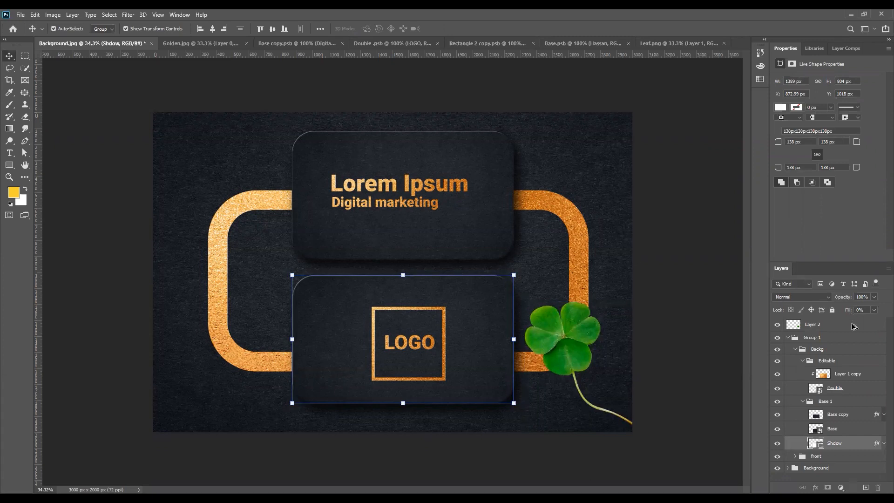
- Copy the Shdow layer's two drop shadows onto the clover's Layer 2 and zoom in to check
left_click_drag(849, 333, 812, 328)
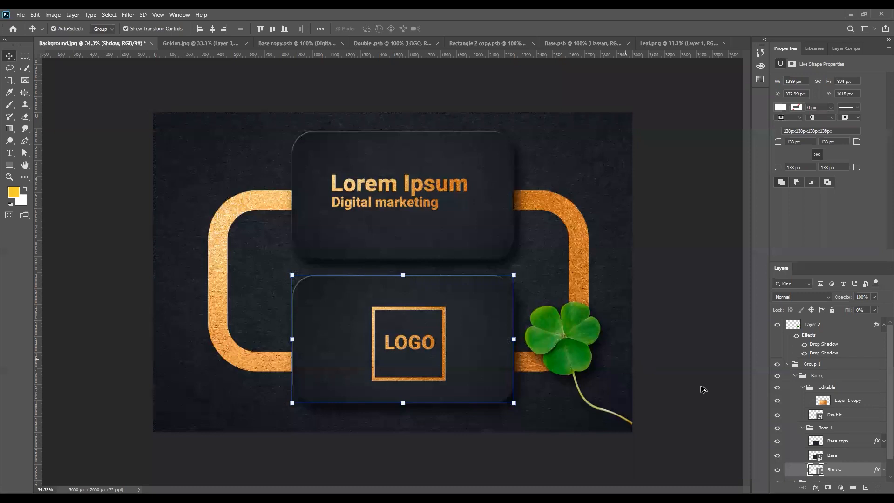
scroll(696, 383, "up", 9)
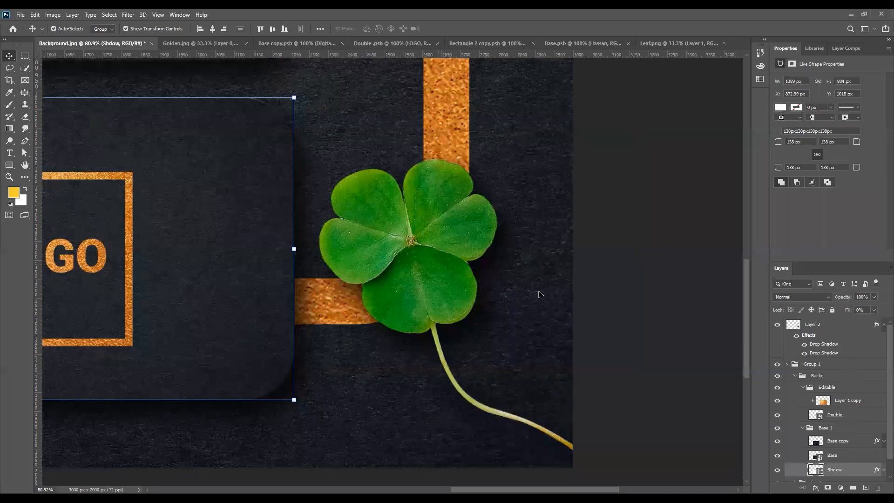
left_click(492, 242)
left_click(875, 310)
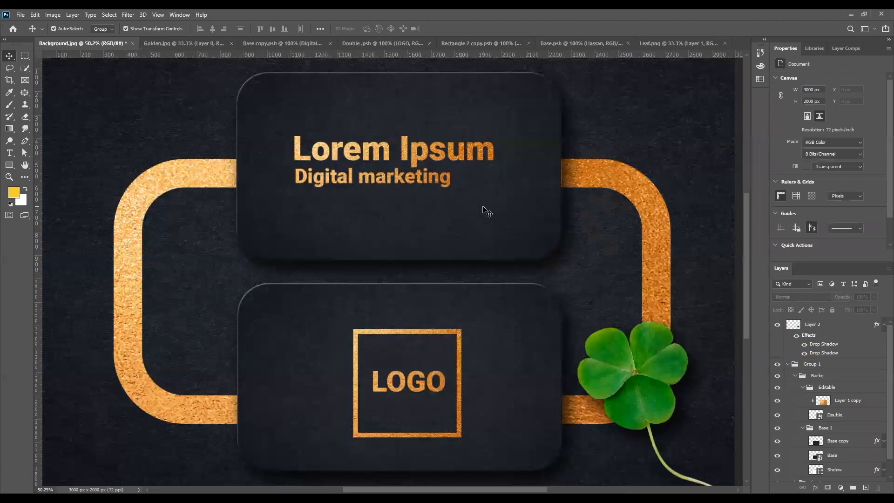
scroll(487, 212, "up", 1)
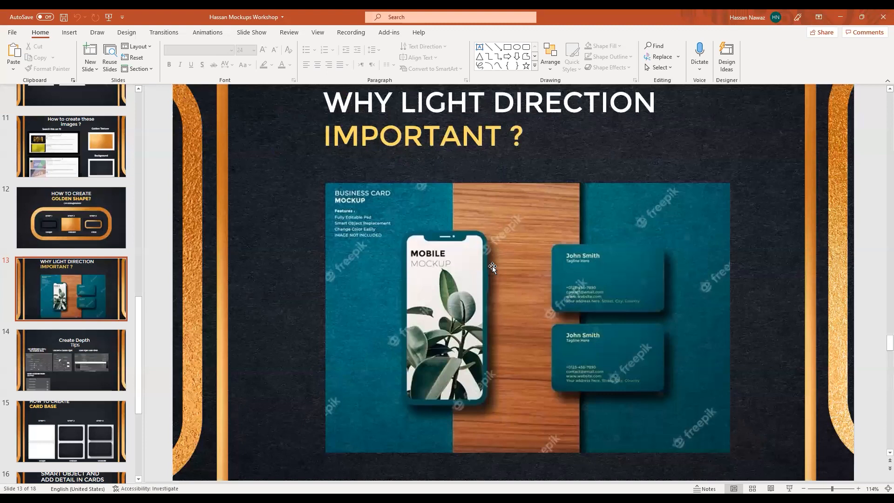
- Return to slide 11 on creating the golden texture and background images
scroll(512, 279, "down", 1)
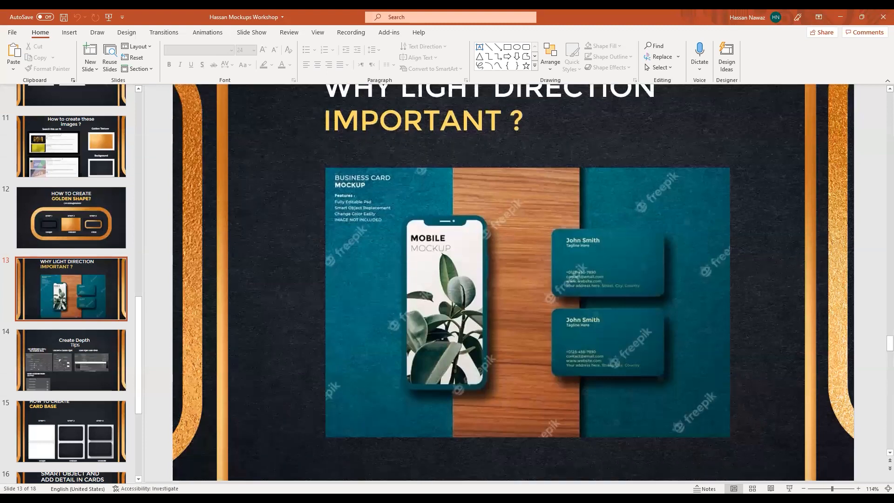
scroll(419, 317, "up", 1)
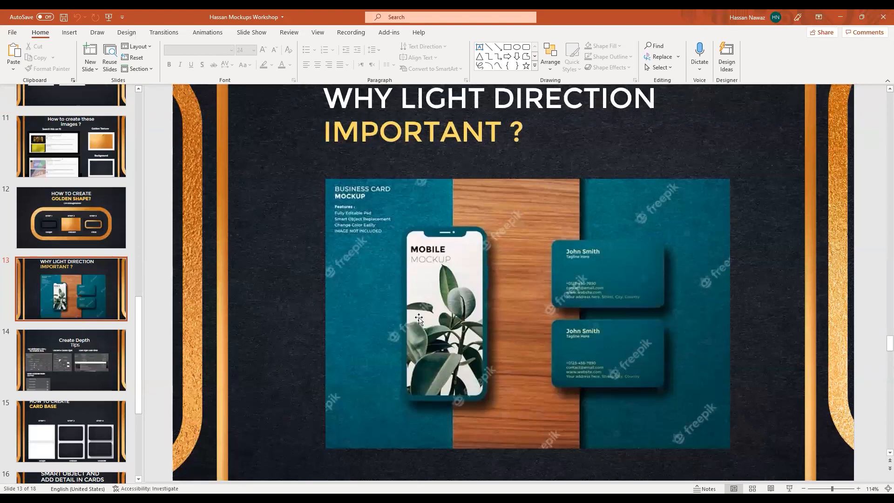
scroll(347, 278, "down", 1)
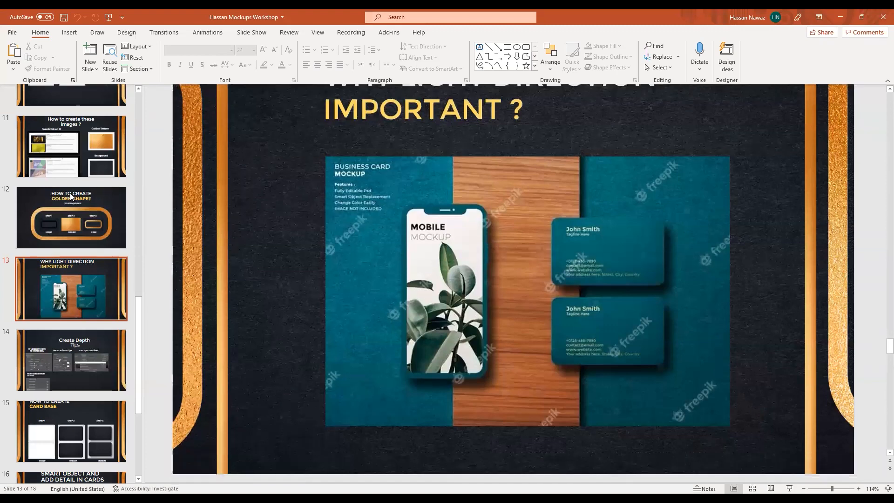
scroll(75, 186, "up", 1)
left_click(75, 186)
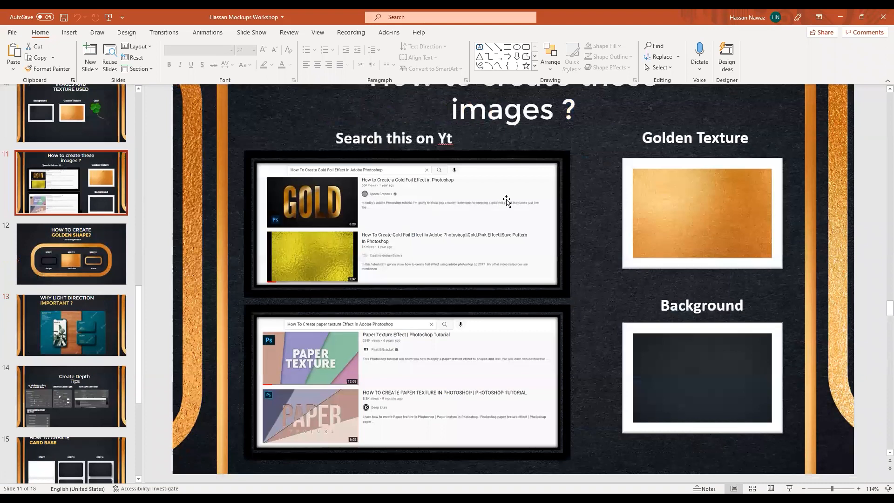
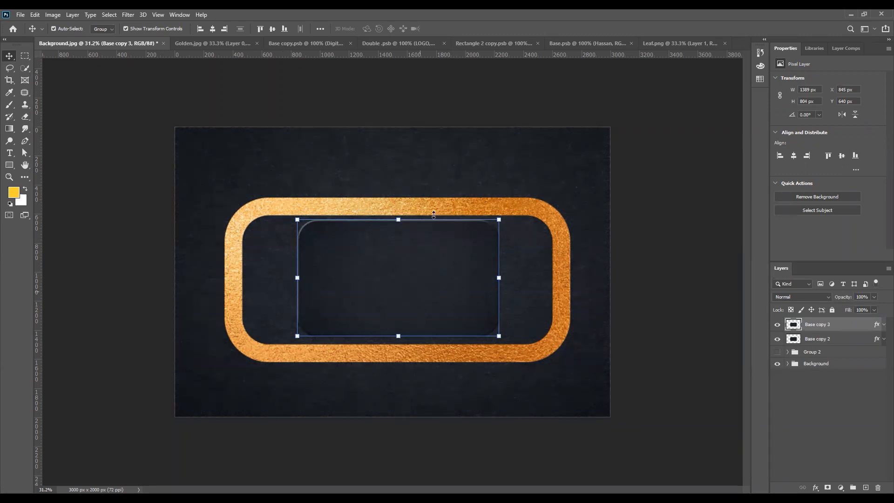
- Convert the inset card layer Base copy 3 to a smart object and open its contents
right_click(815, 326)
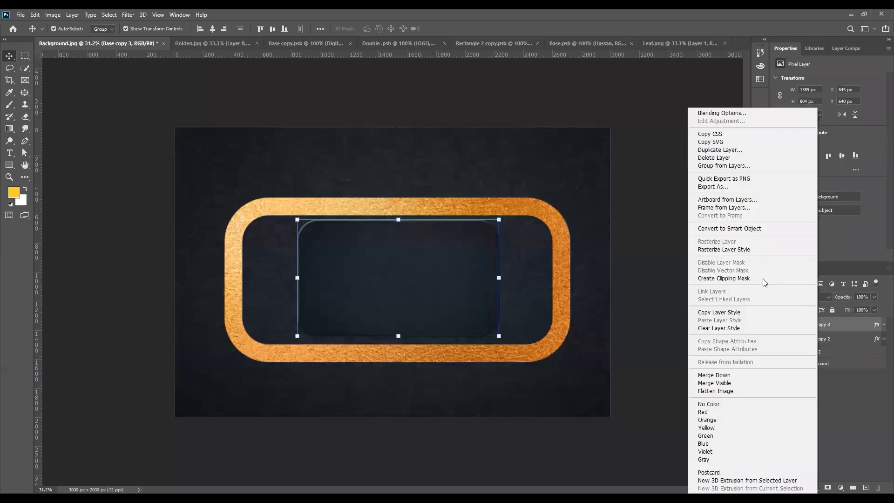
left_click(747, 228)
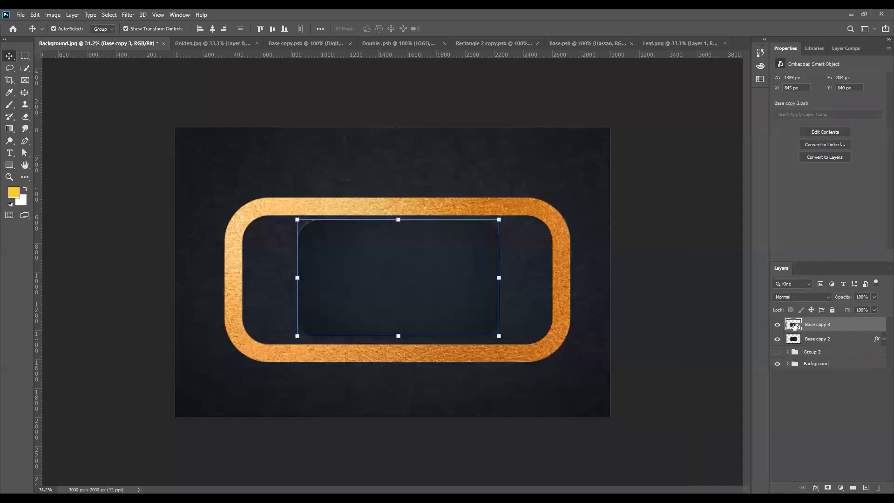
double_click(794, 326)
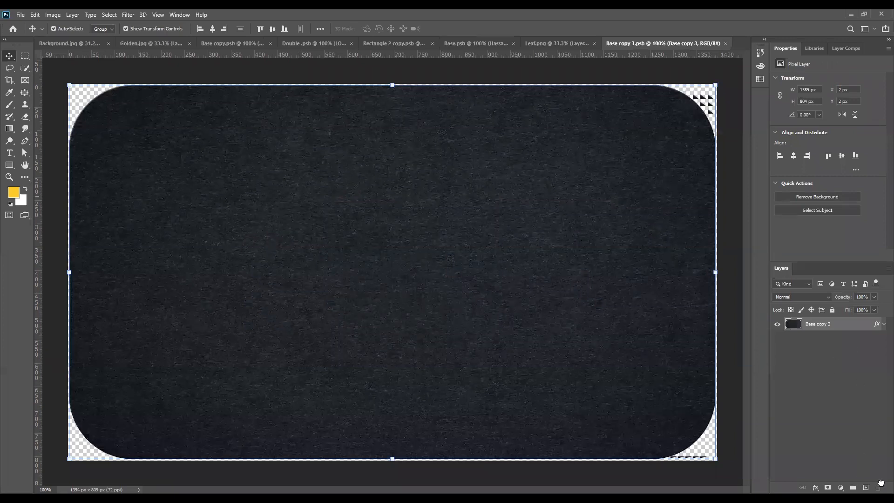
- Add a white Roboto Black 'Lorem Ipsum' text layer, centre it, and close the .psb
left_click(865, 487)
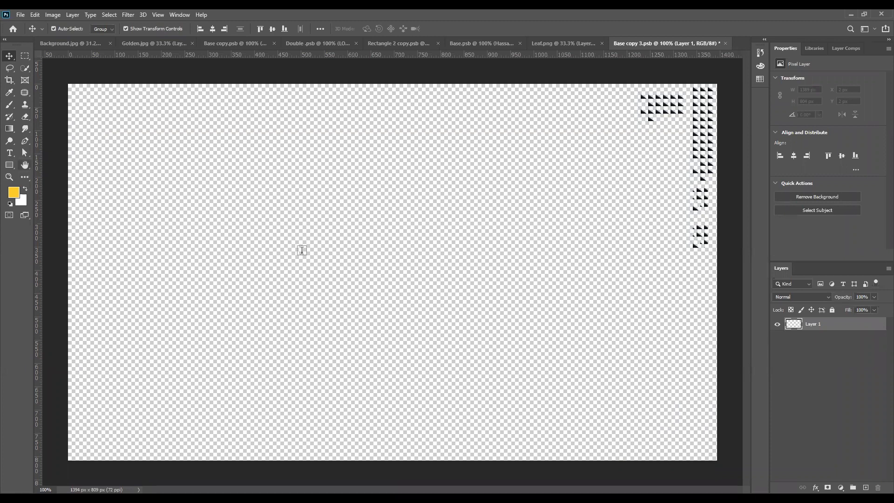
key("t")
left_click(314, 252)
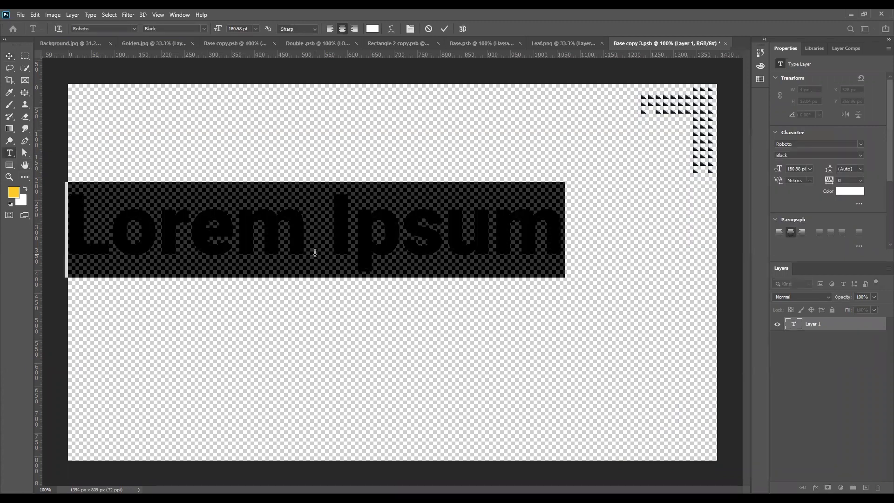
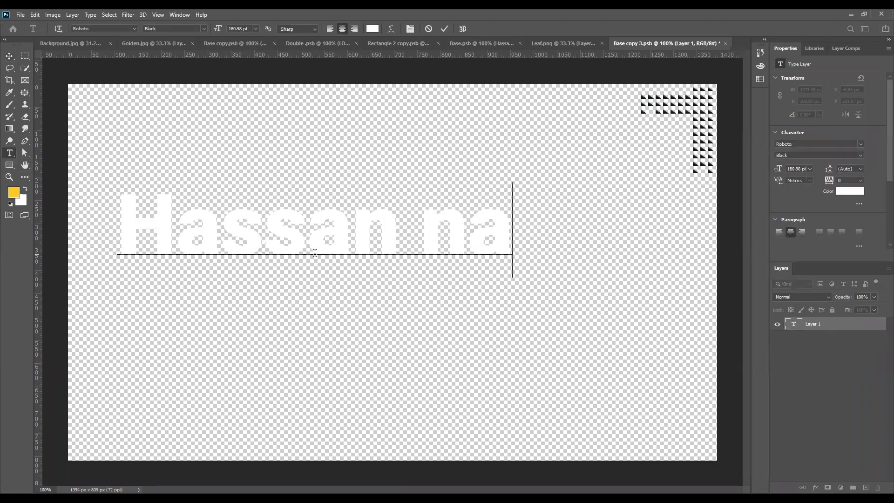
key("ctrl+a")
key("ctrl+z")
left_click(9, 56)
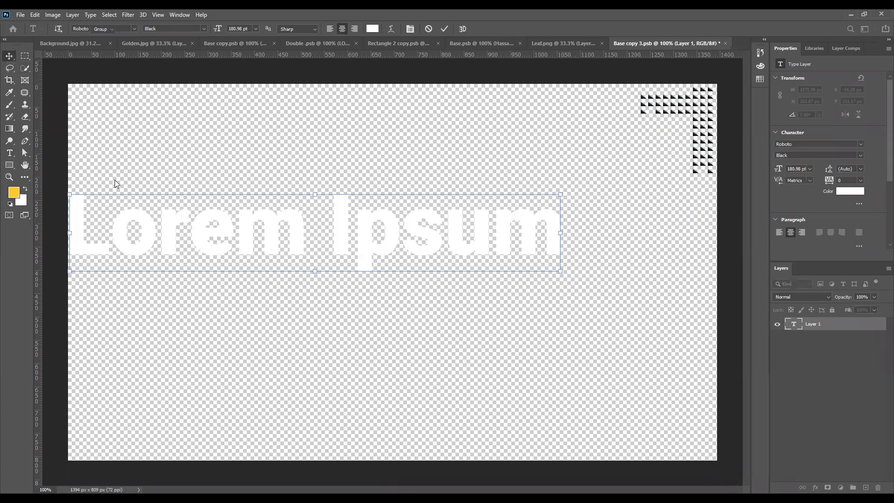
left_click_drag(343, 256, 441, 279)
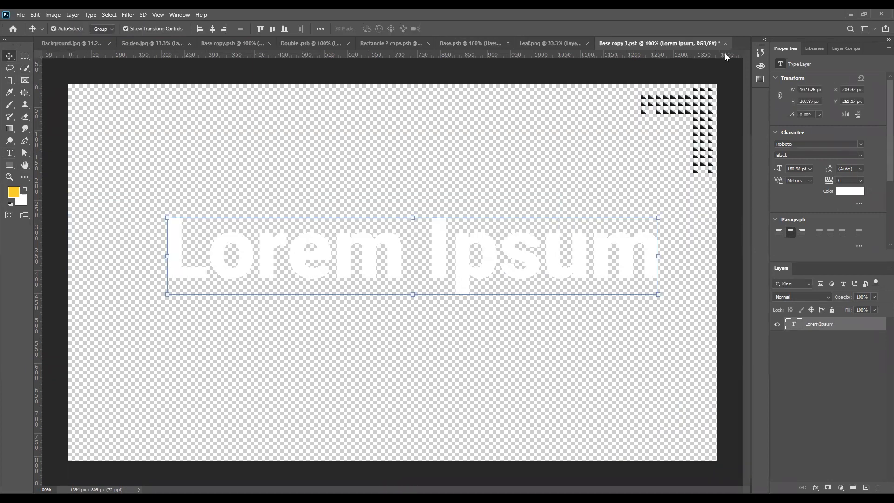
left_click(727, 42)
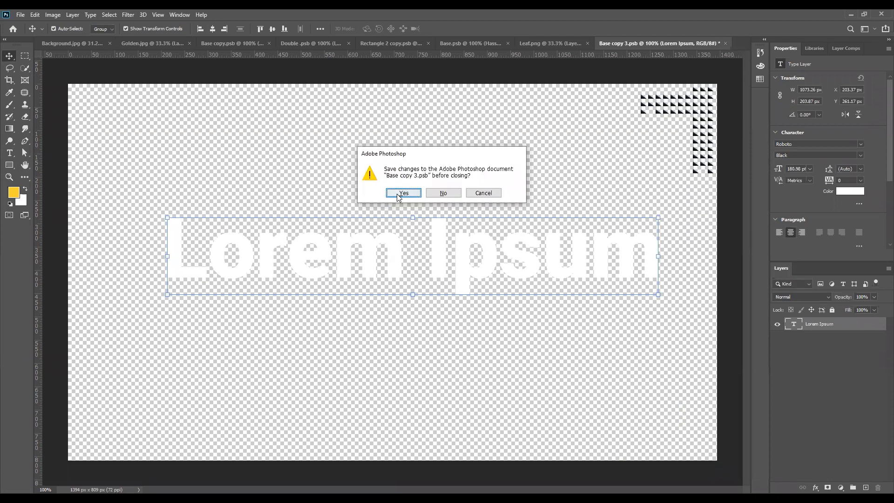
- Save the contents into the card, then duplicate gold texture Layer 1 to the top as Layer 1 copy 2
left_click(402, 194)
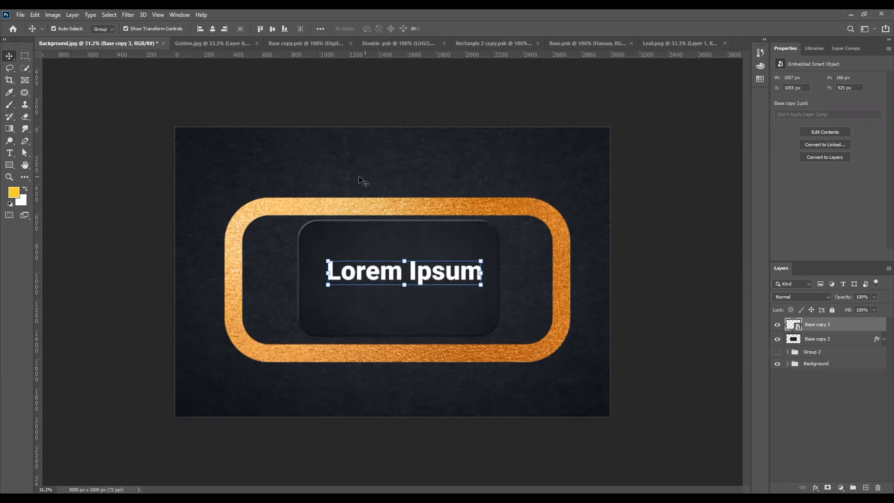
left_click(787, 363)
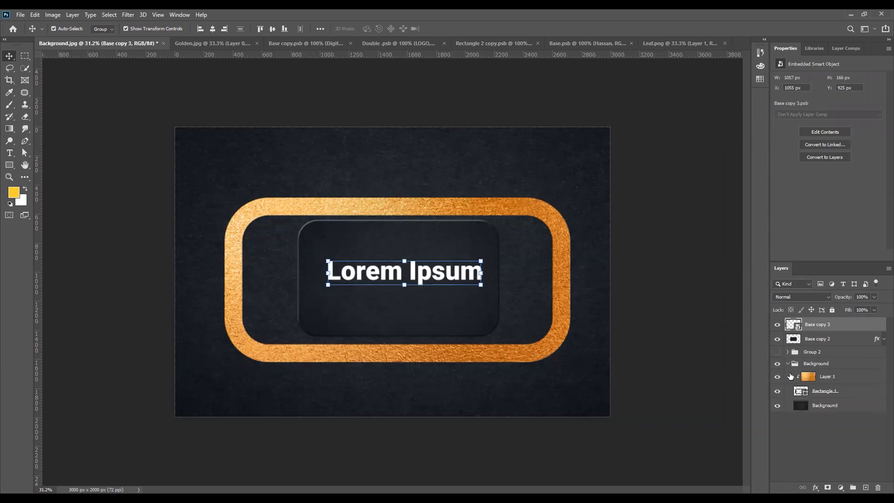
left_click(827, 377)
left_click_drag(827, 377, 828, 323)
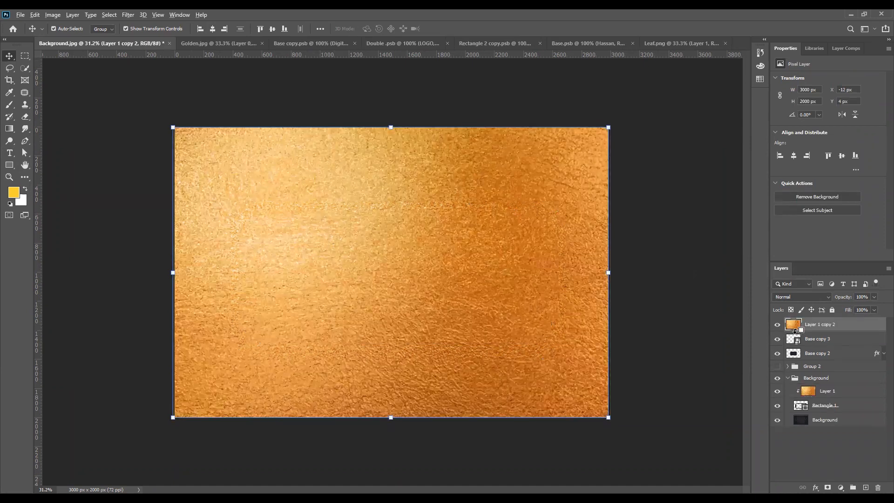
- Clip Layer 1 copy 2 to Base copy 3 so the Lorem Ipsum text turns gold
left_click(796, 331, "alt")
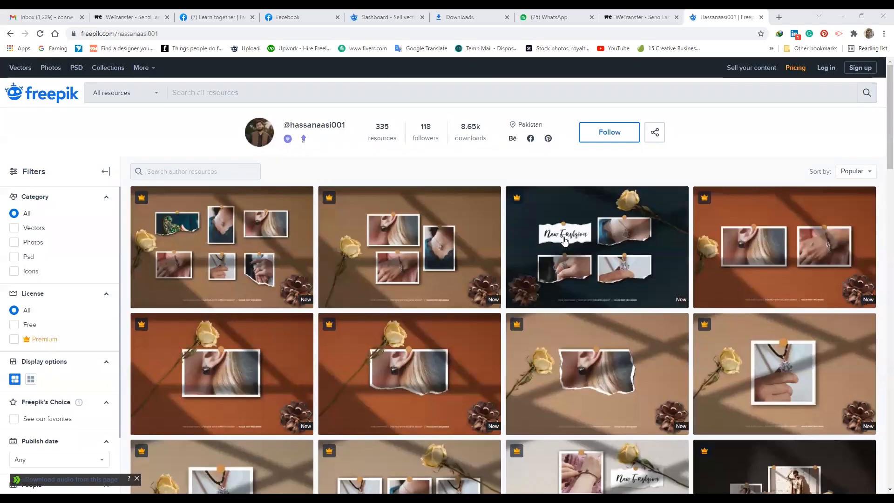
- Scroll through the Freepik author's grid of premium mockup resources
scroll(549, 256, "down", 10)
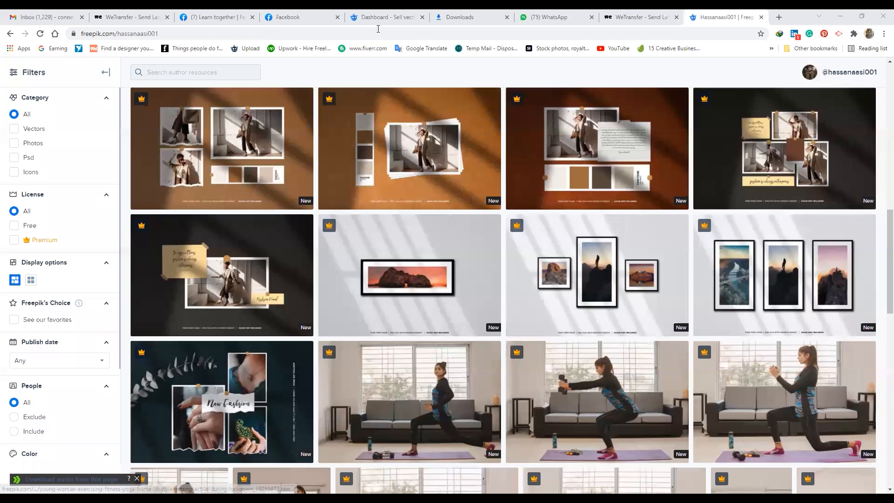
scroll(297, 269, "up", 3)
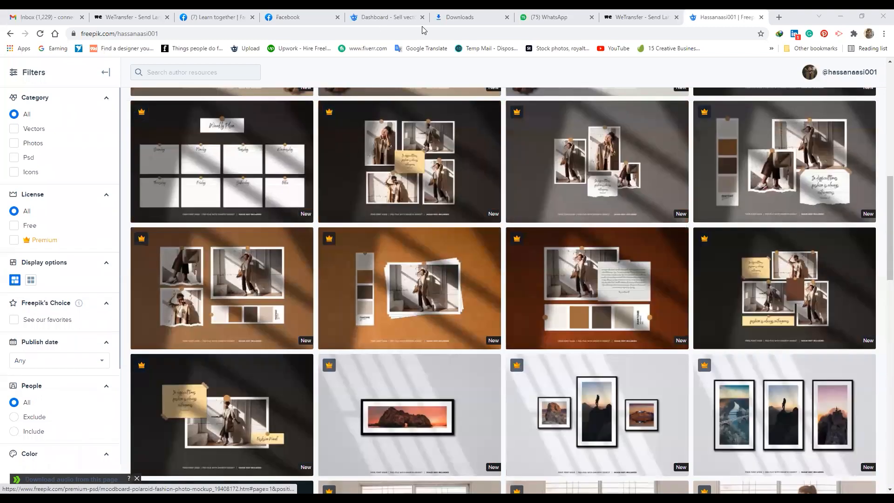